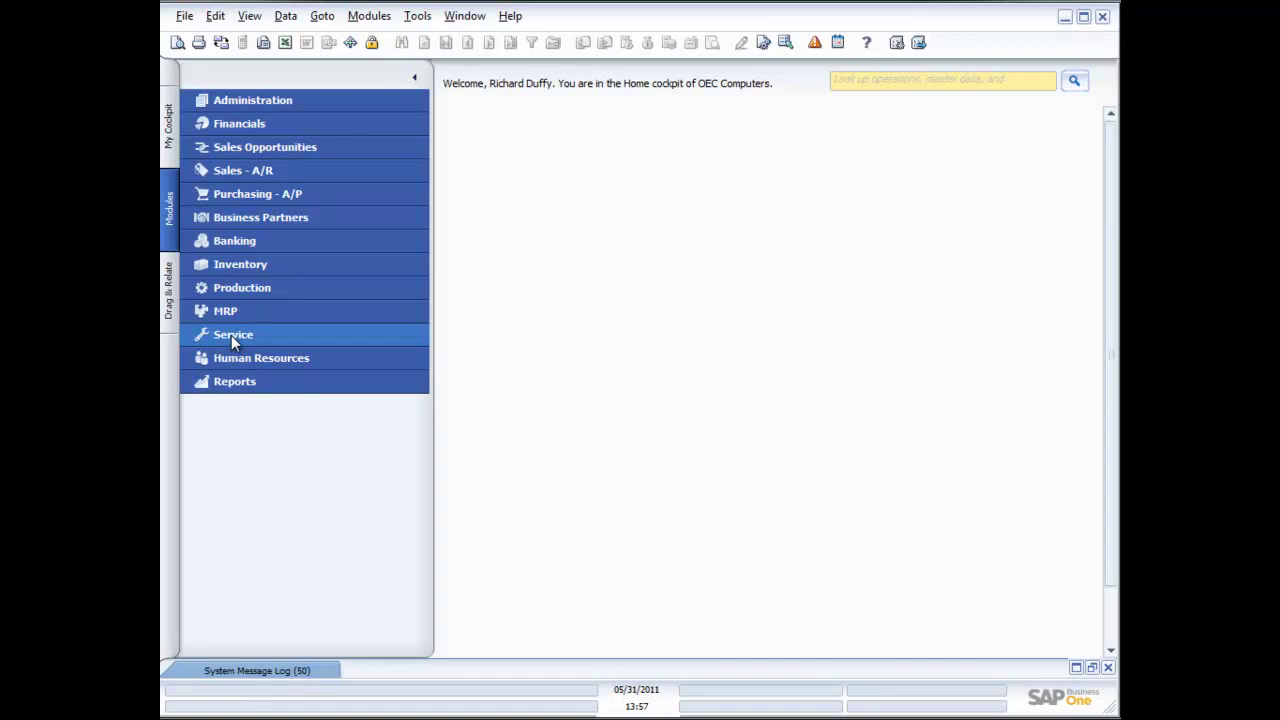
# - Open the Customer Equipment Card form from the Service module and display the last record
pyautogui.click(231, 335)
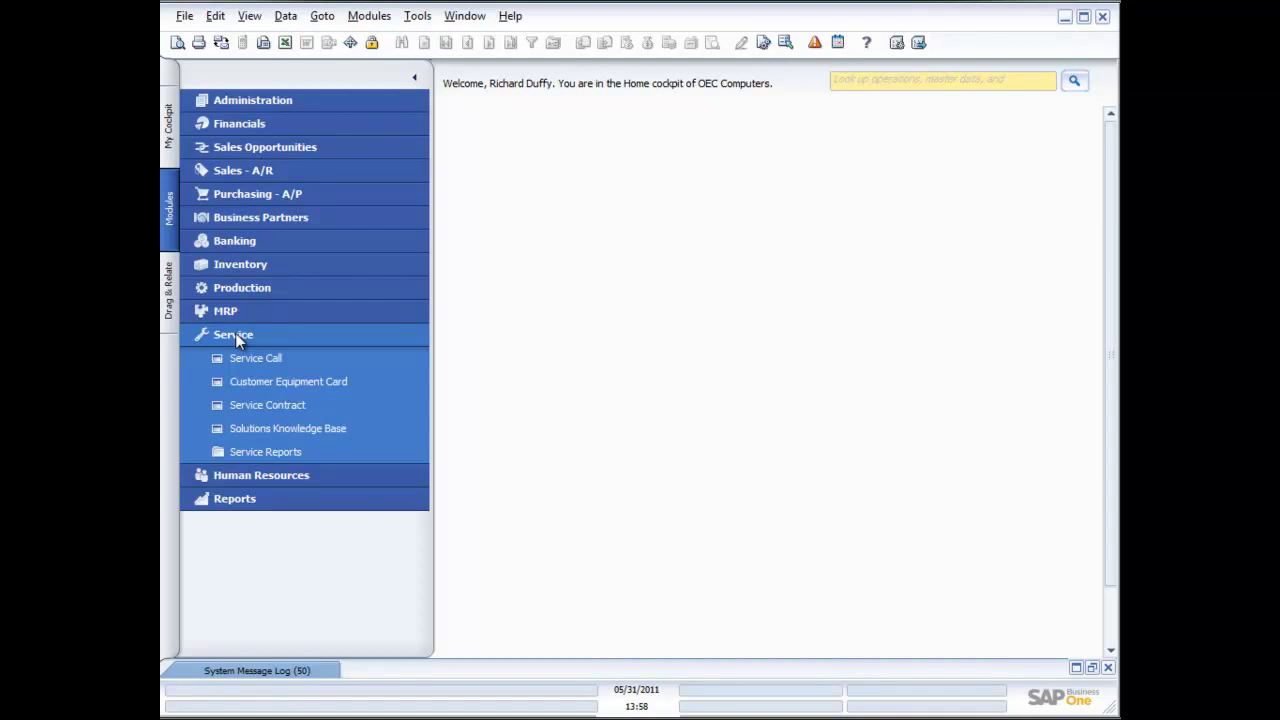
pyautogui.click(271, 381)
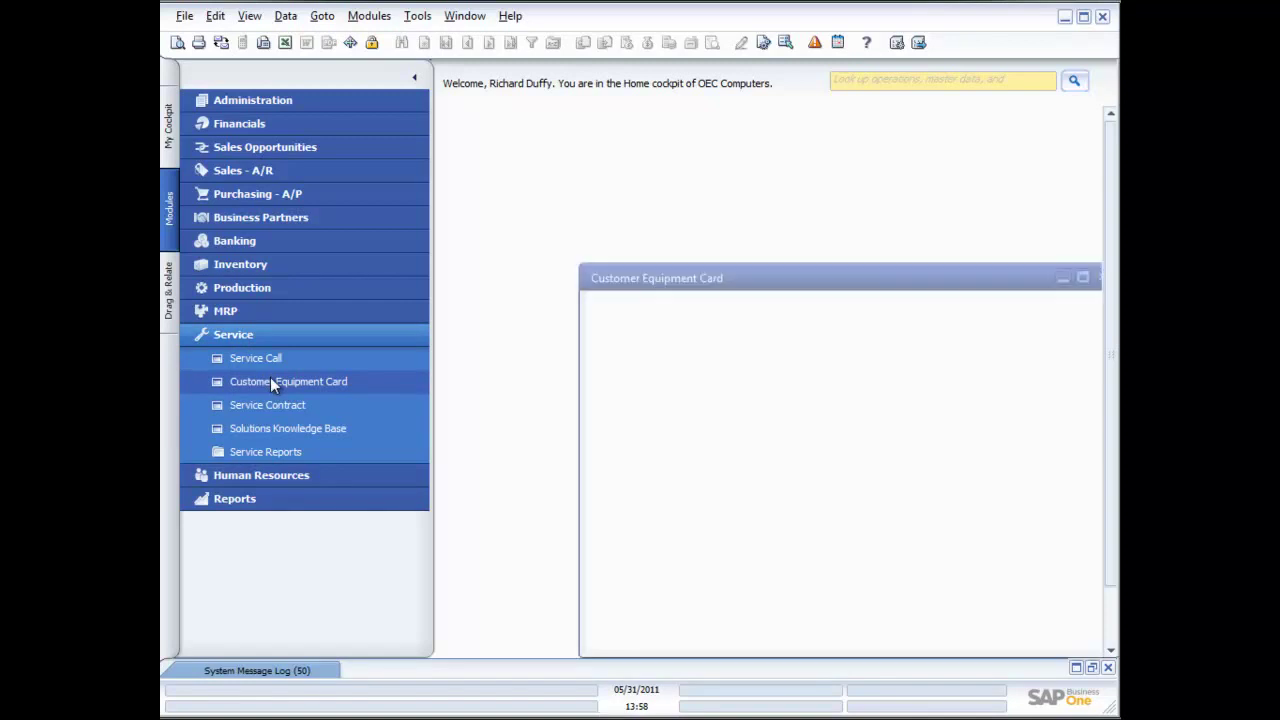
pyautogui.moveTo(733, 278); pyautogui.dragTo(672, 207)
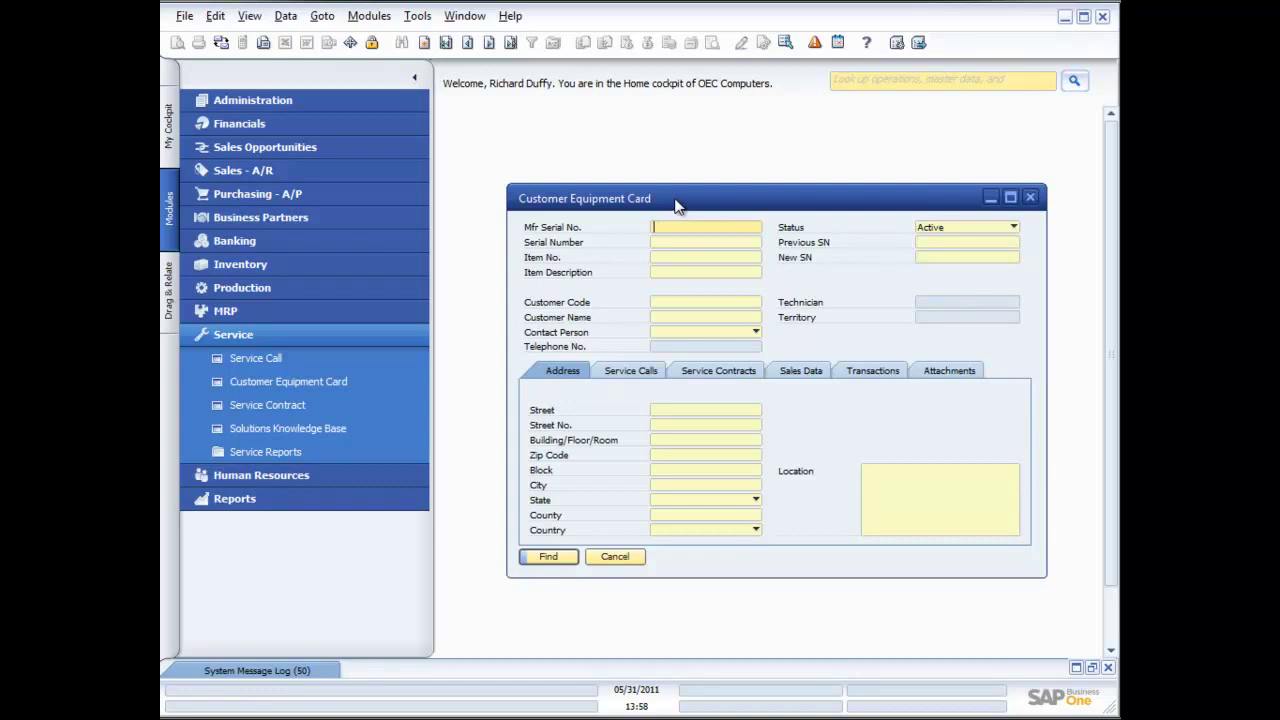
pyautogui.click(511, 44)
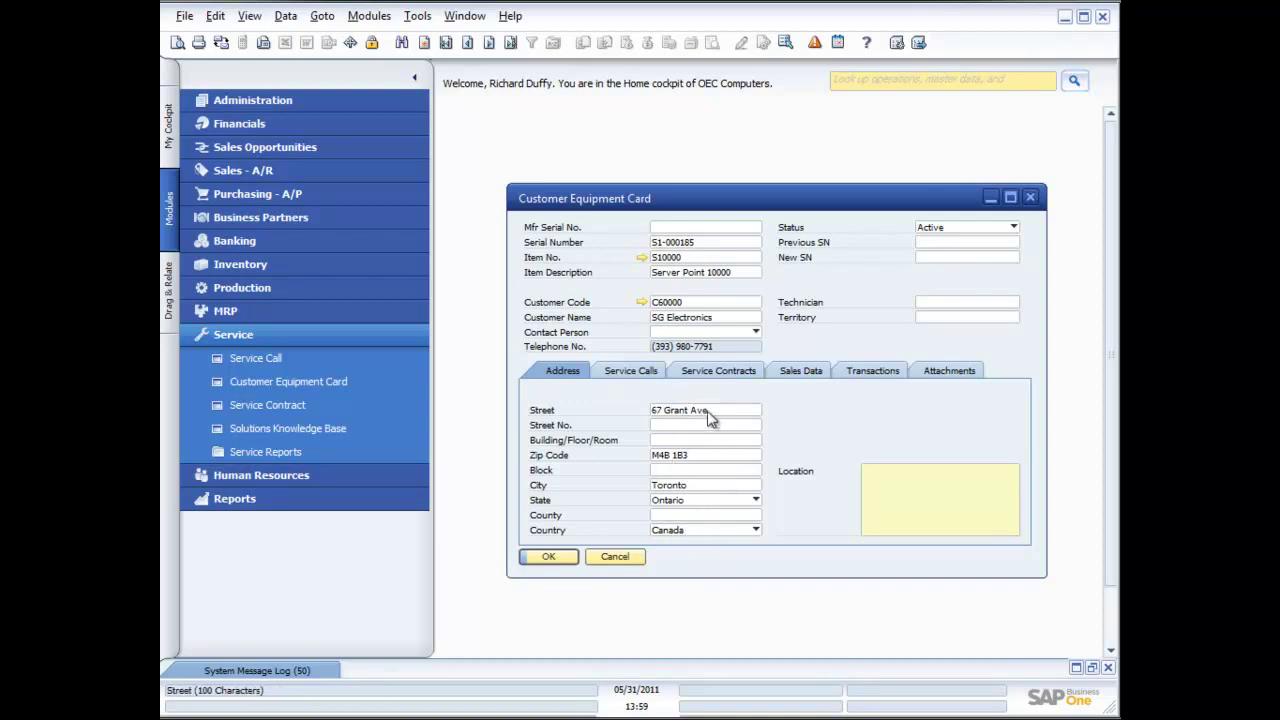
# - Review the equipment card's service calls, service contracts, sales data, transactions and attachments, and return to its address details
pyautogui.click(646, 372)
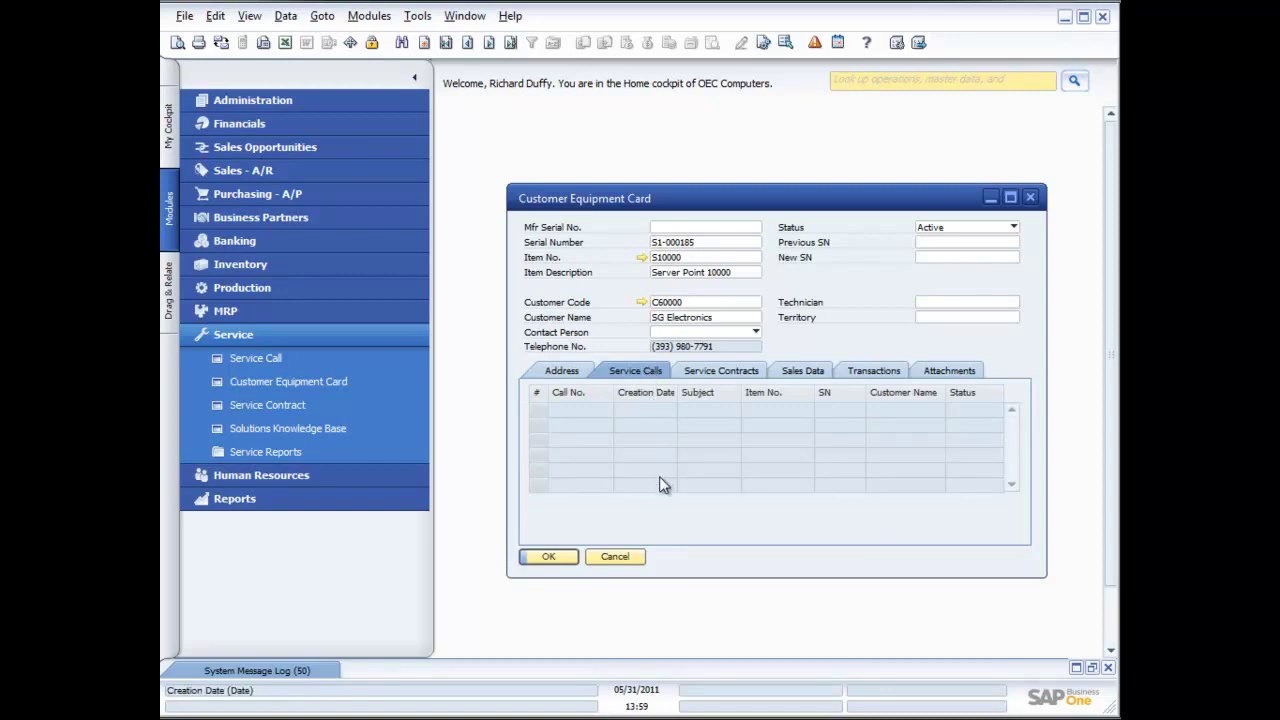
pyautogui.click(719, 376)
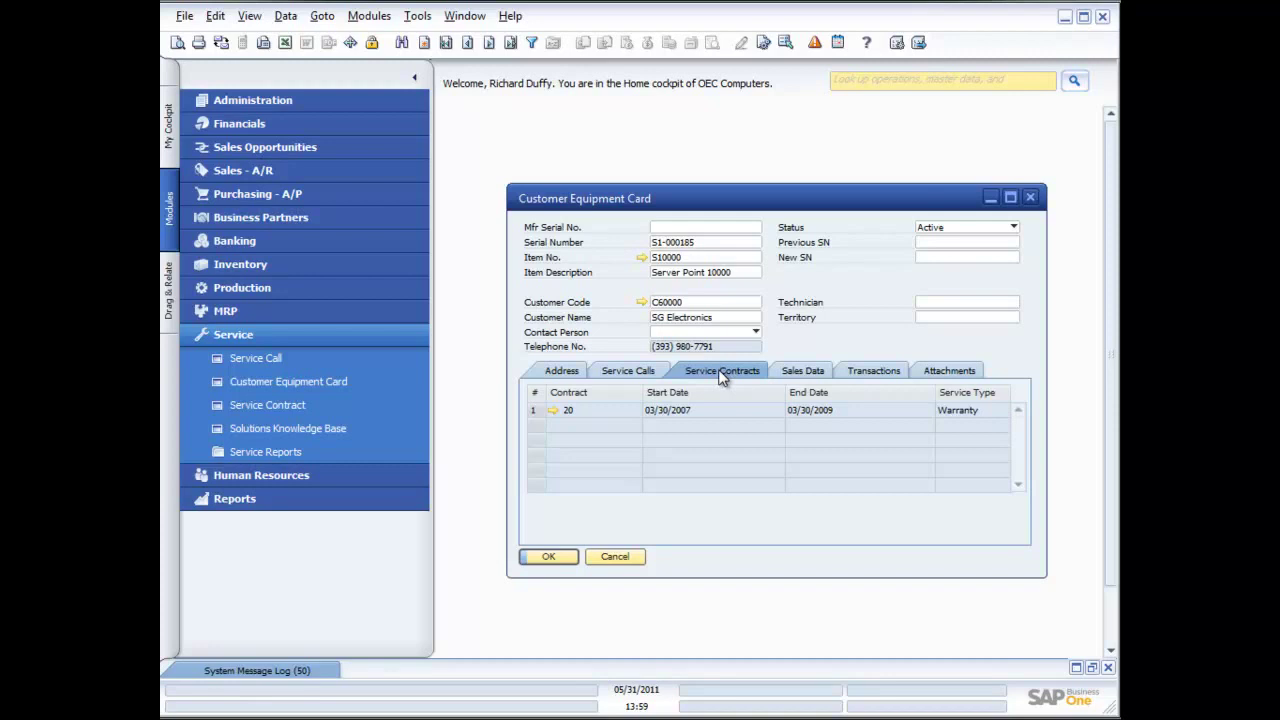
pyautogui.click(799, 371)
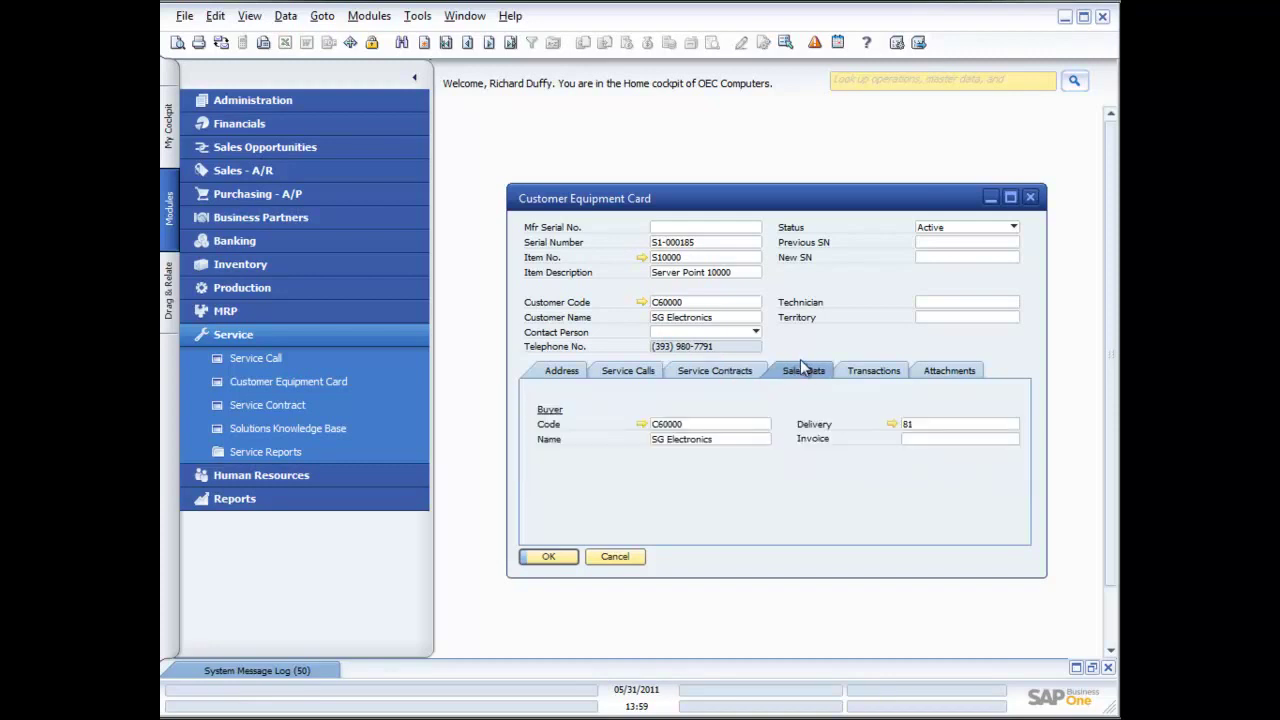
pyautogui.click(868, 376)
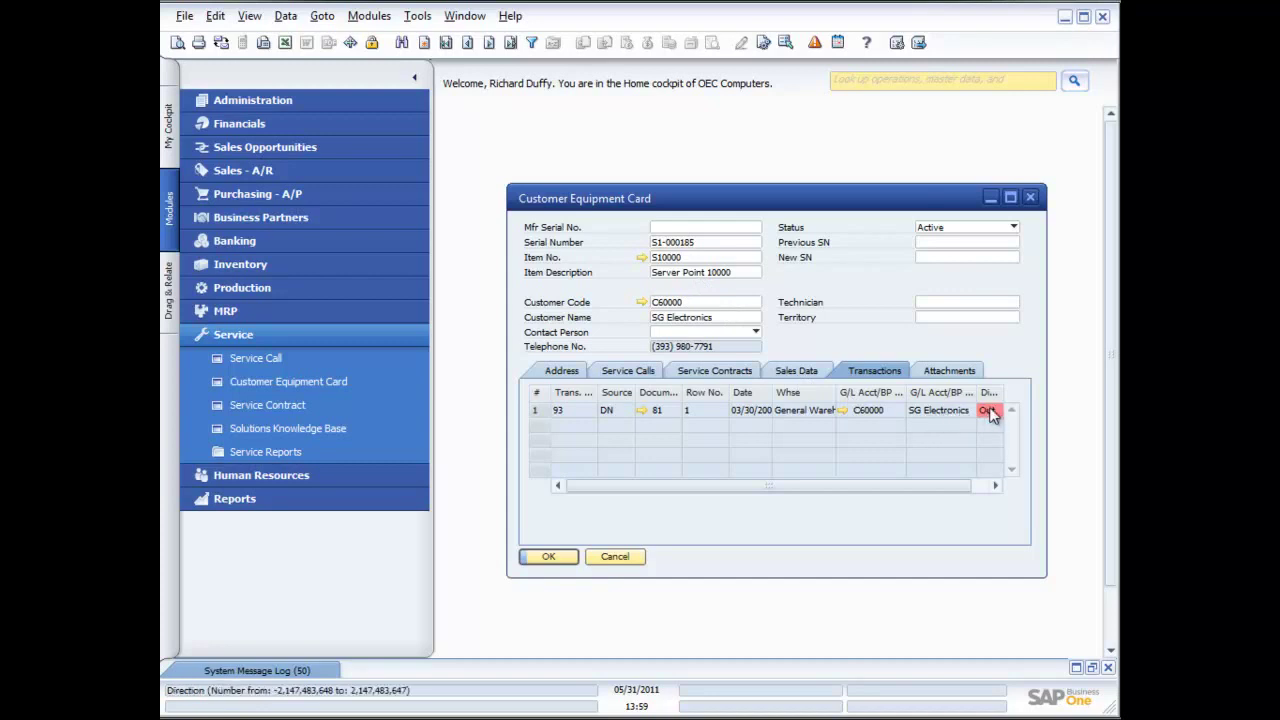
pyautogui.click(948, 372)
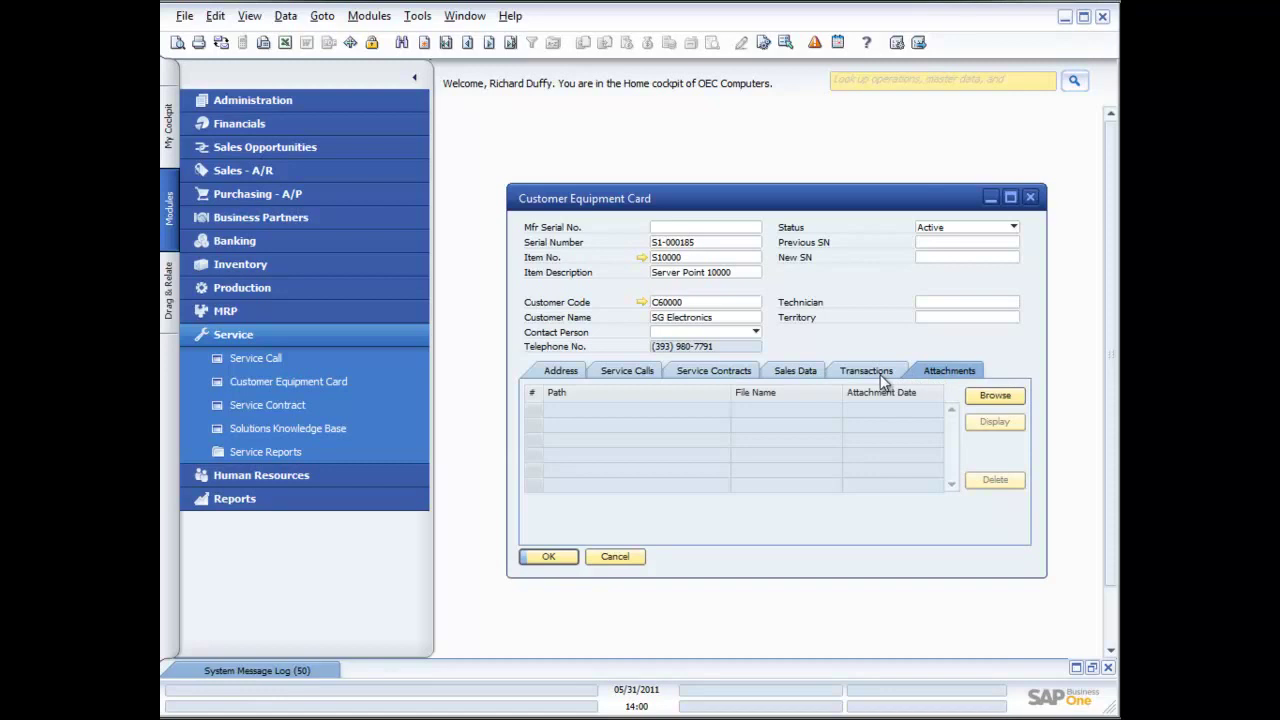
pyautogui.click(565, 372)
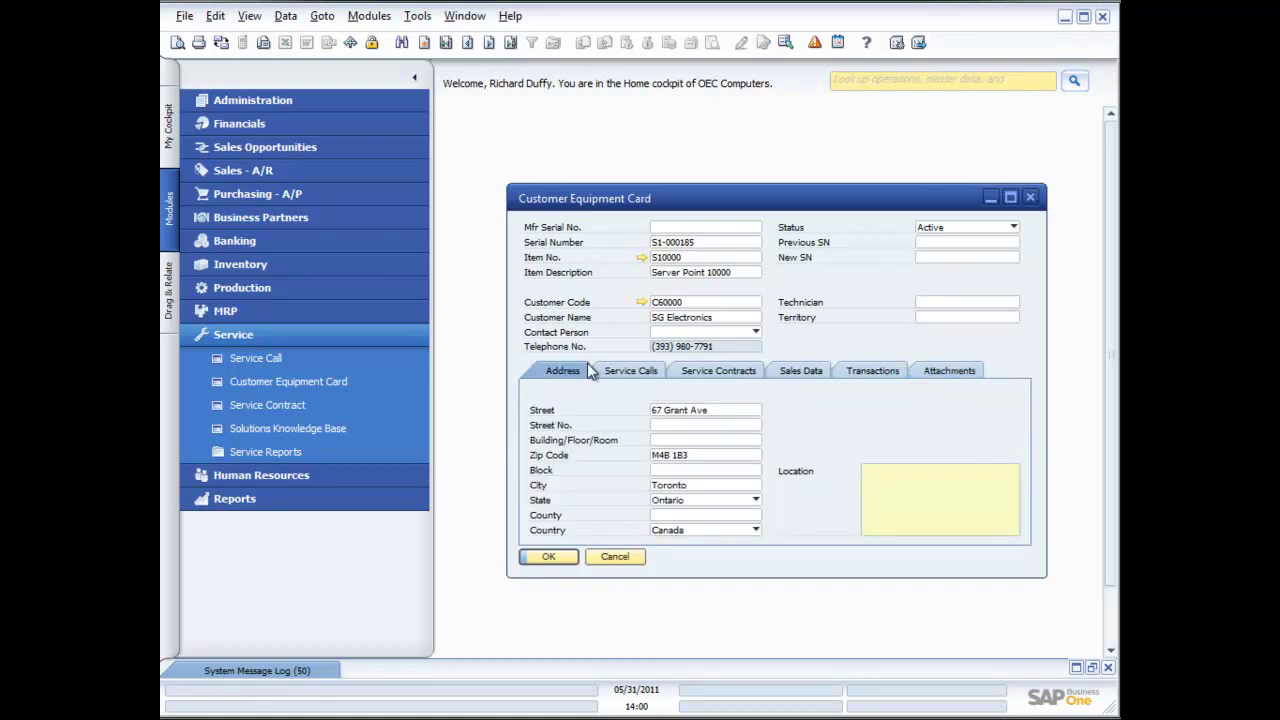
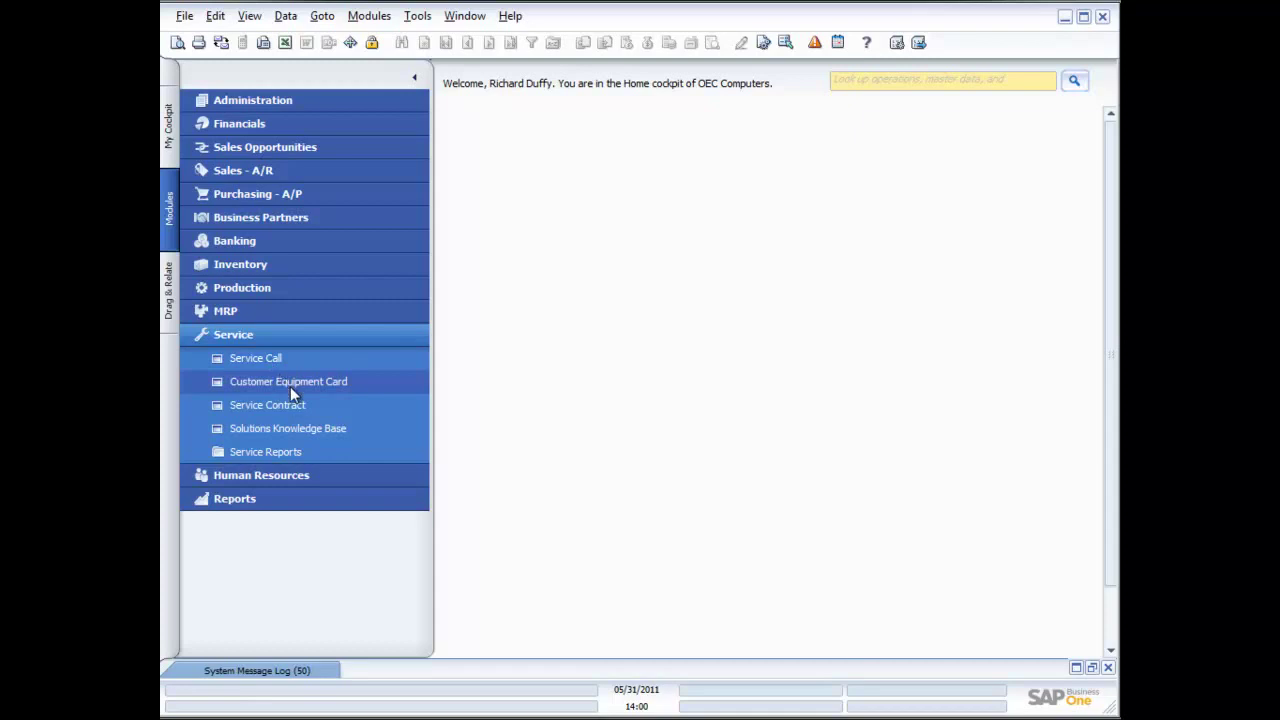
# - Open the Service Contract form and display the last contract record
pyautogui.click(283, 406)
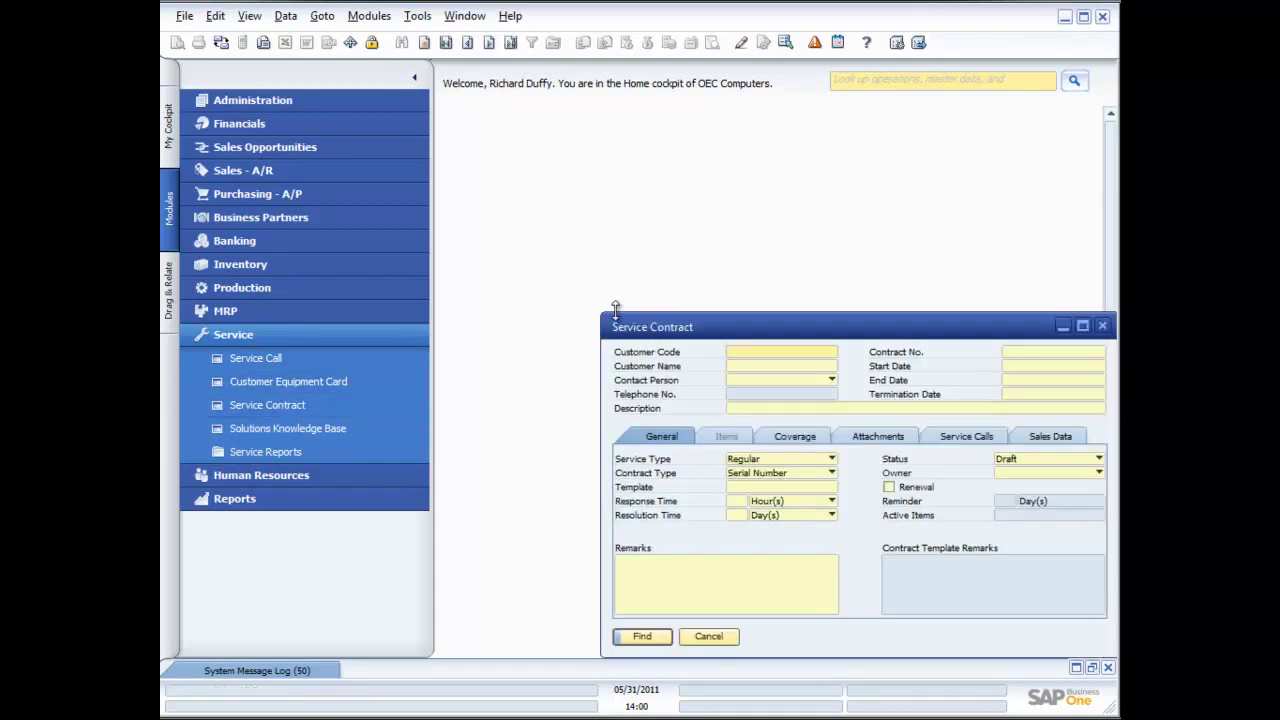
pyautogui.moveTo(735, 336); pyautogui.dragTo(642, 208)
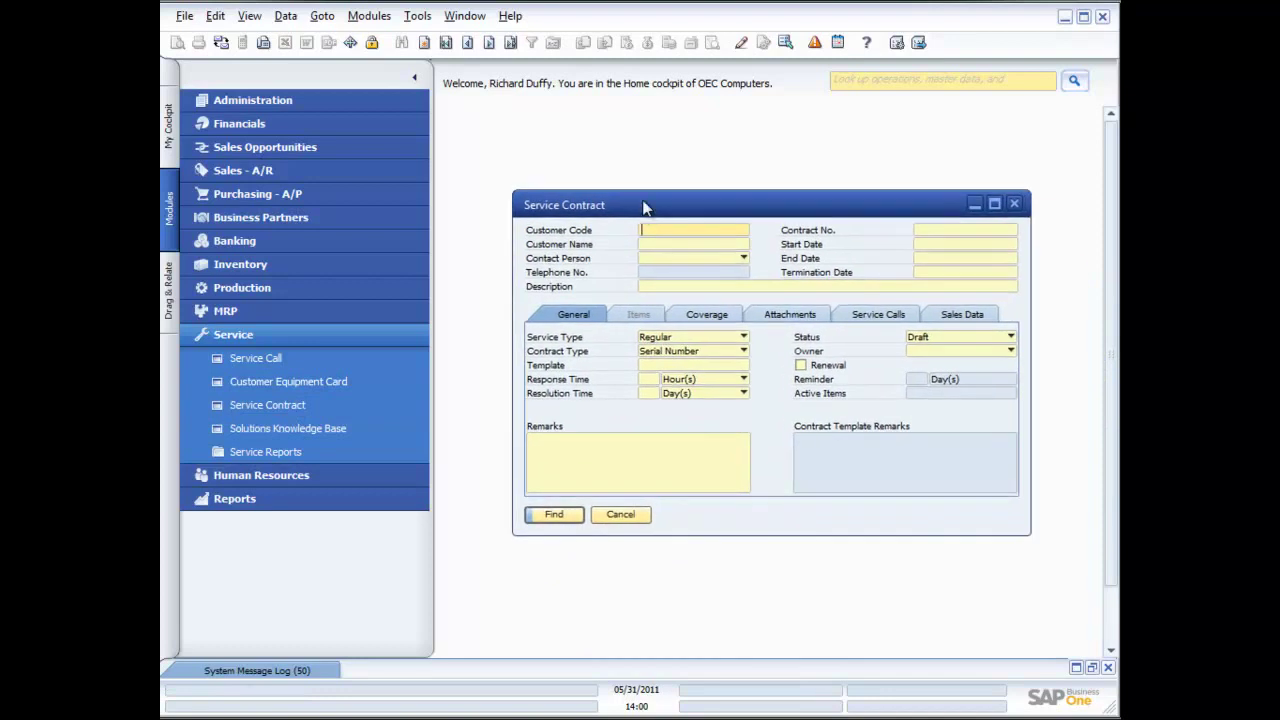
pyautogui.click(510, 43)
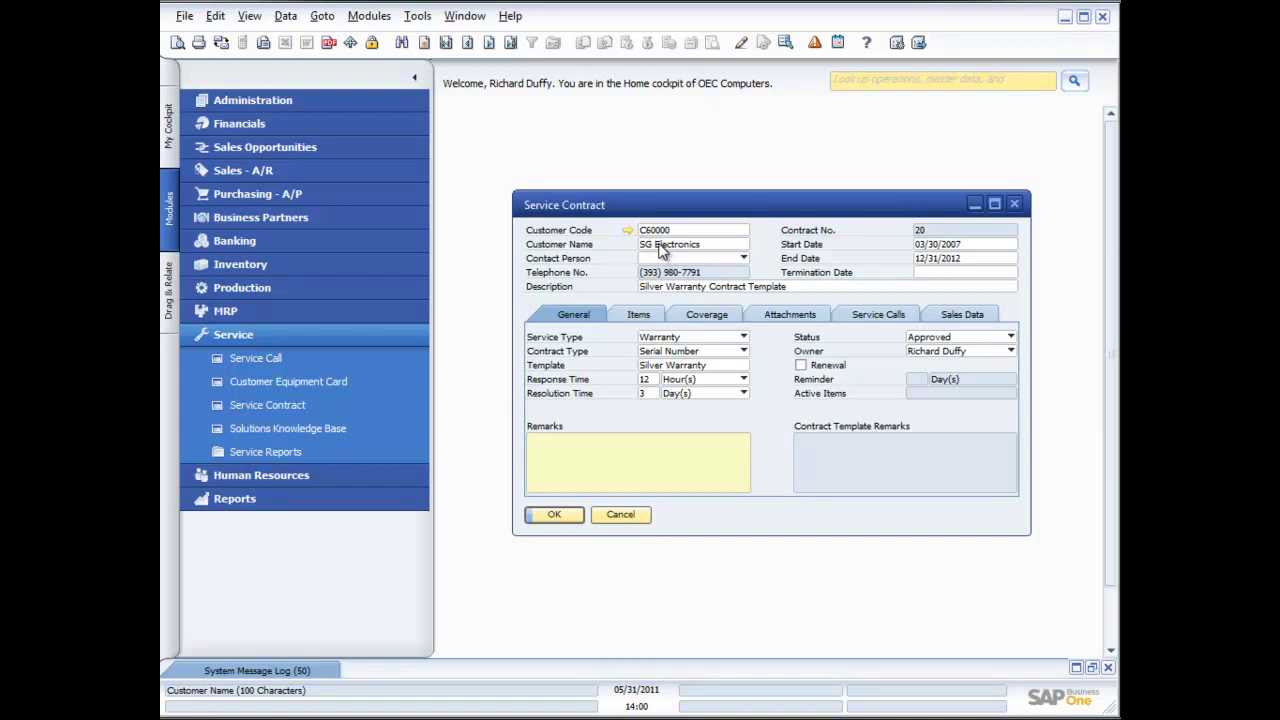
# - Examine the contract's general details: the service type, contract type and status choices, and the template in use
pyautogui.click(743, 337)
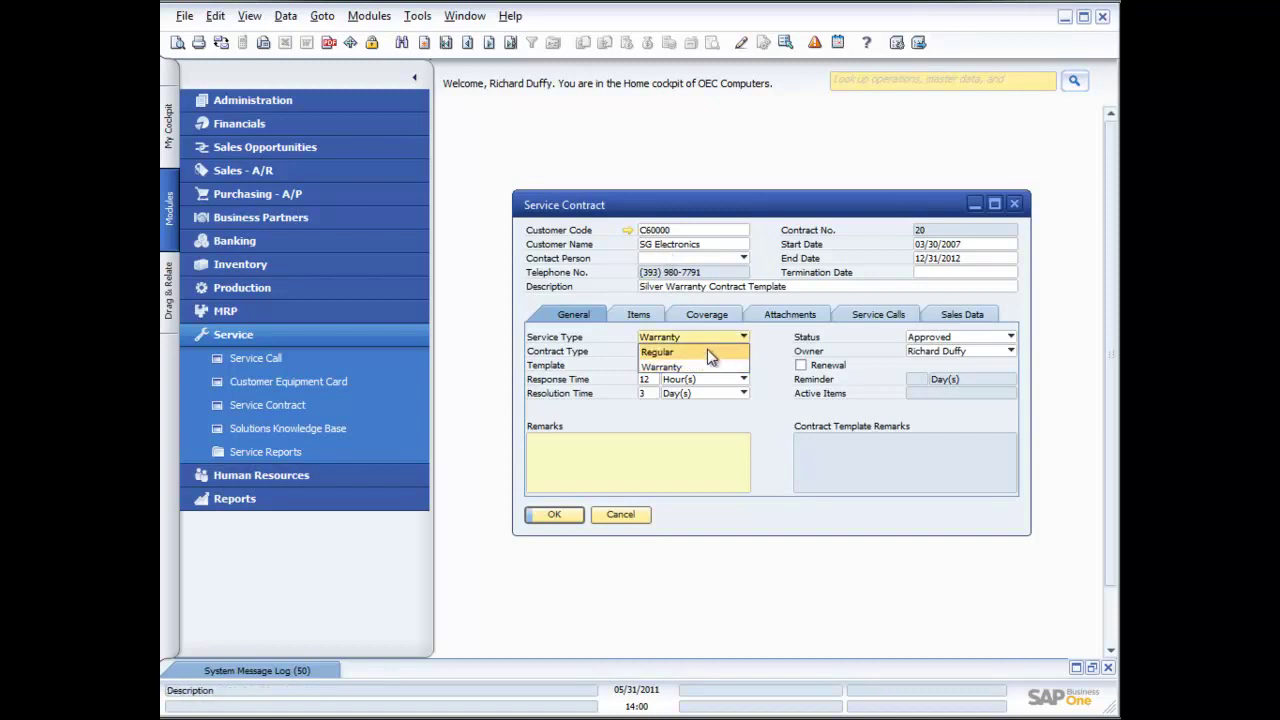
pyautogui.click(770, 351)
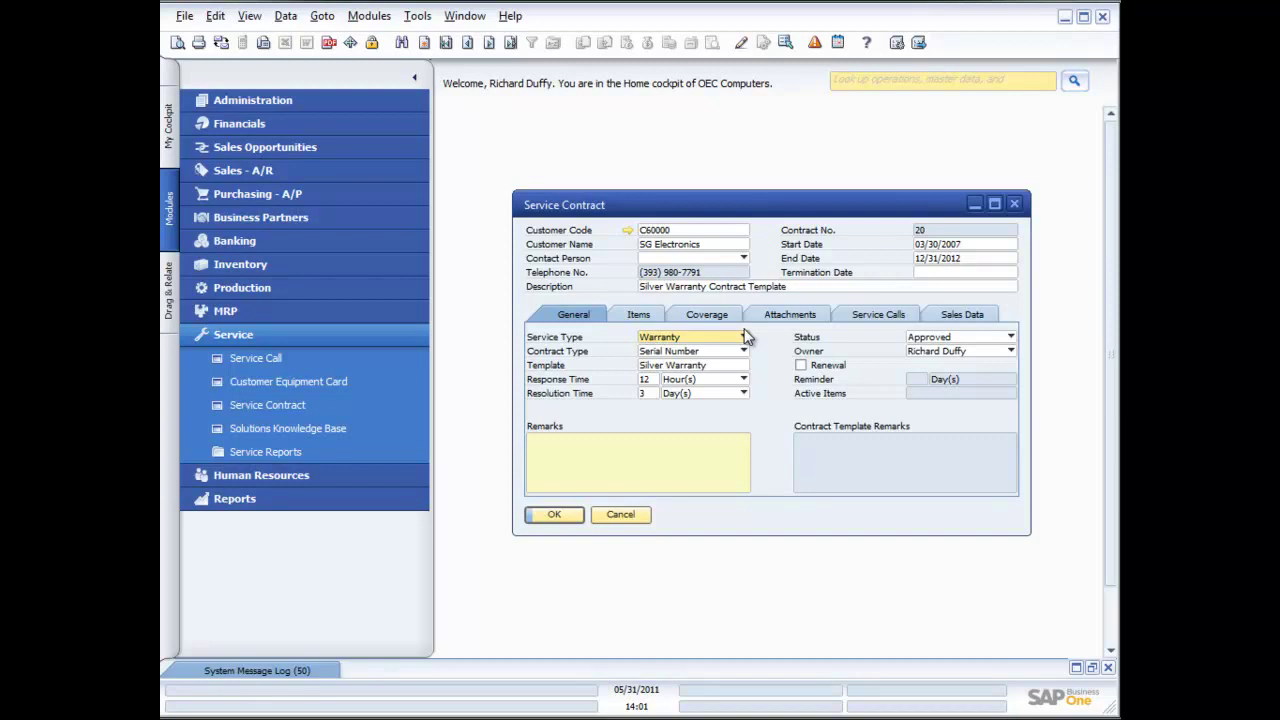
pyautogui.click(743, 352)
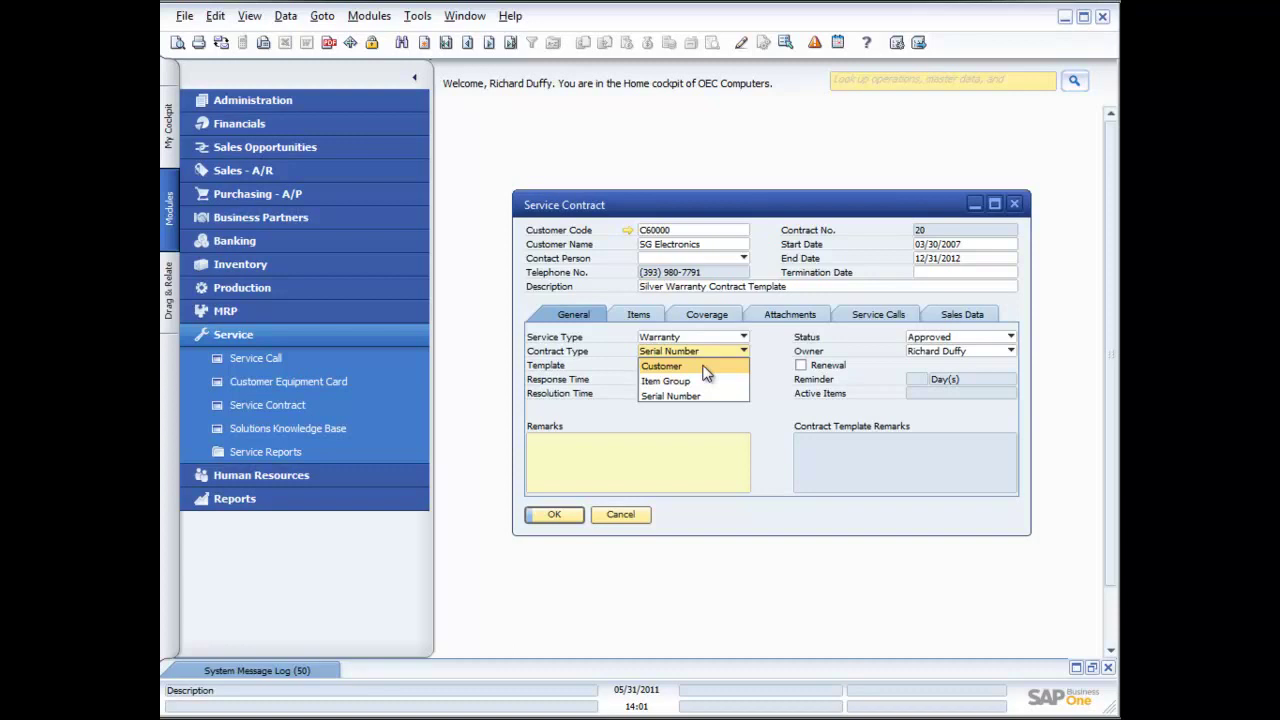
pyautogui.click(770, 375)
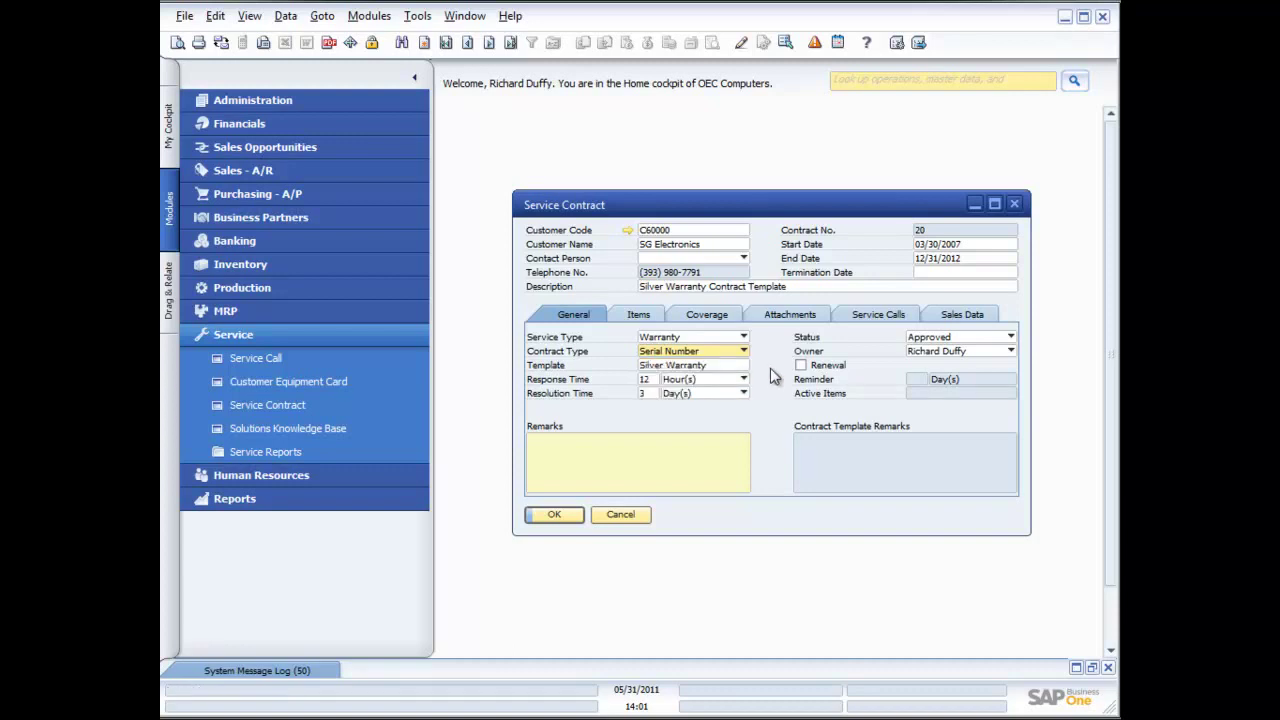
pyautogui.click(701, 366)
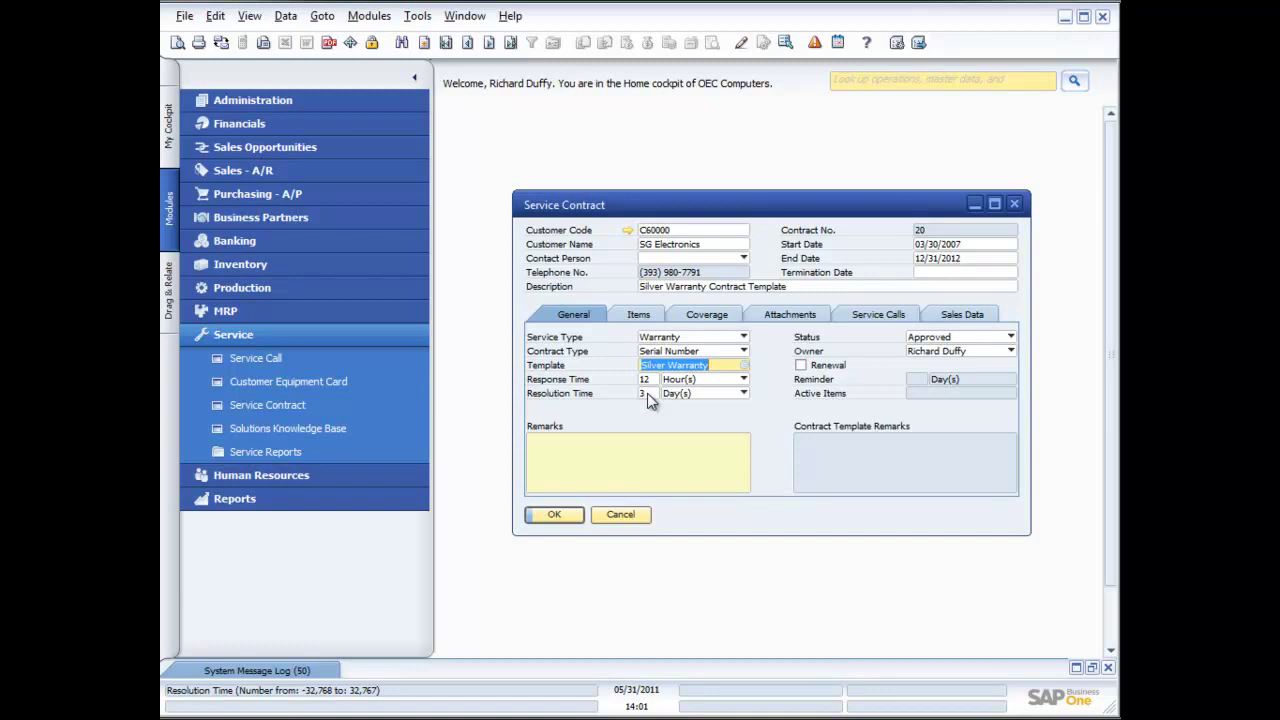
pyautogui.click(1010, 339)
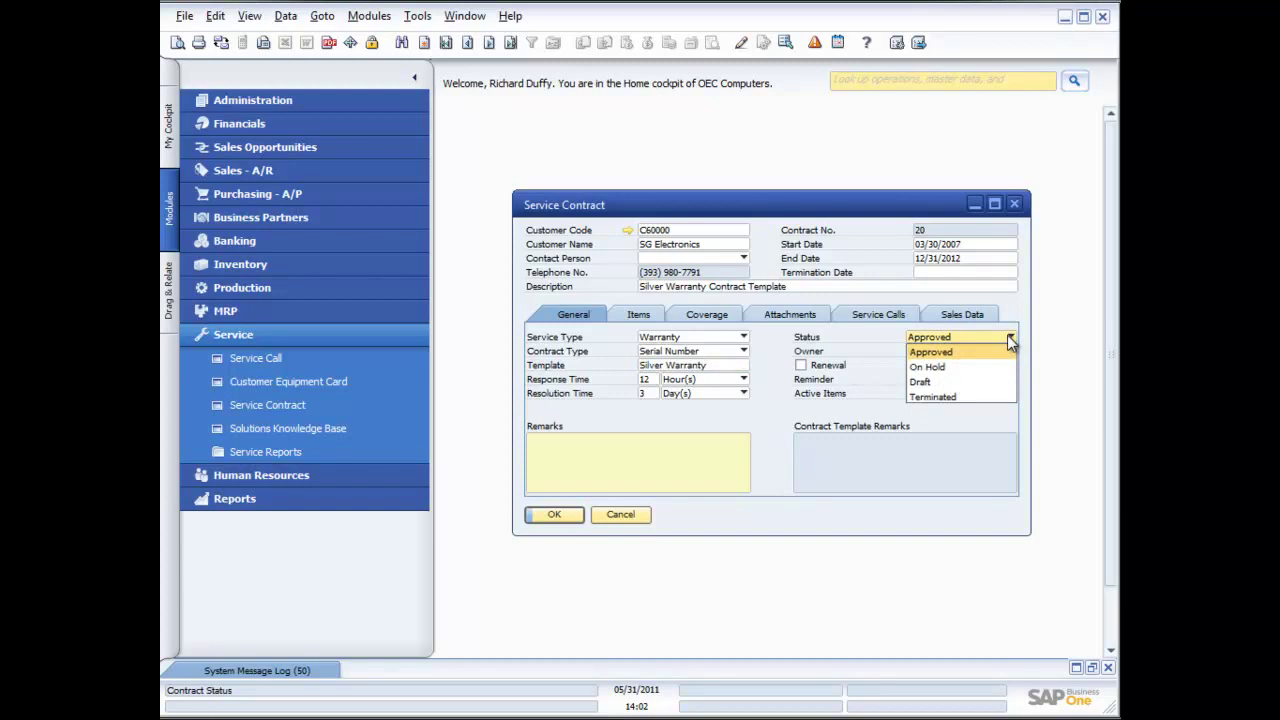
pyautogui.click(886, 343)
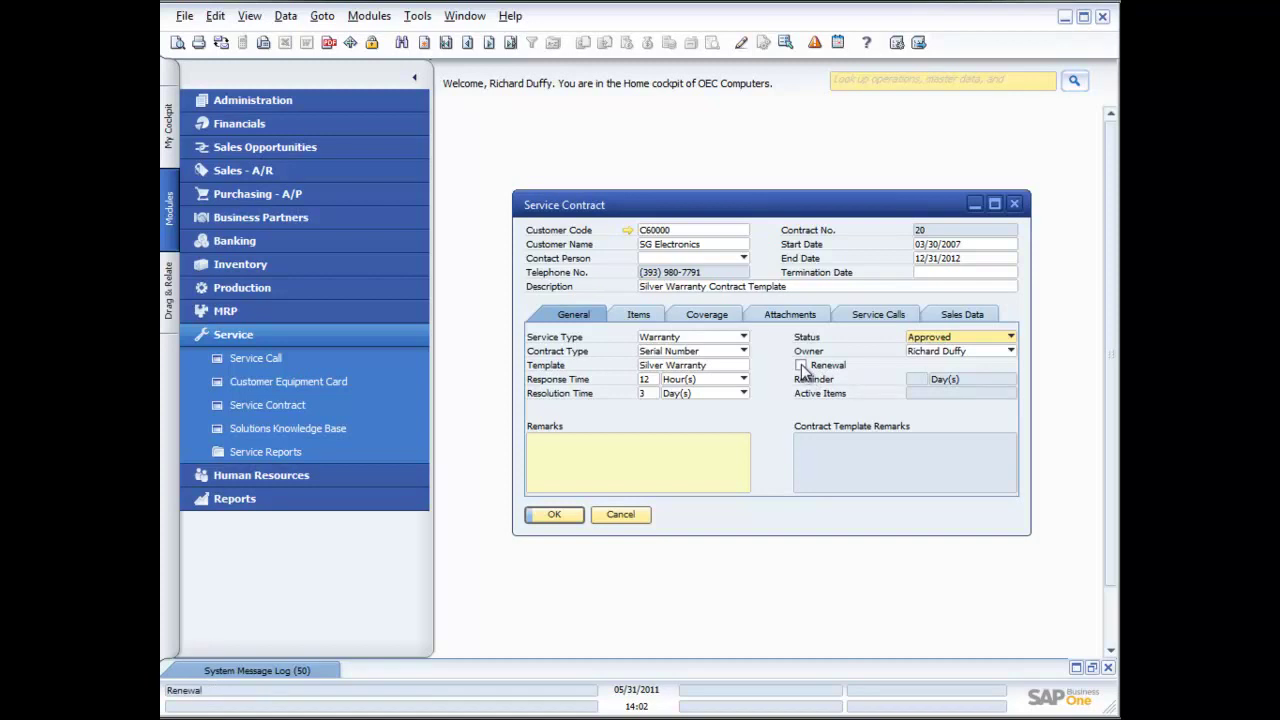
# - Look through the list of serialized items covered by the service contract
pyautogui.click(640, 315)
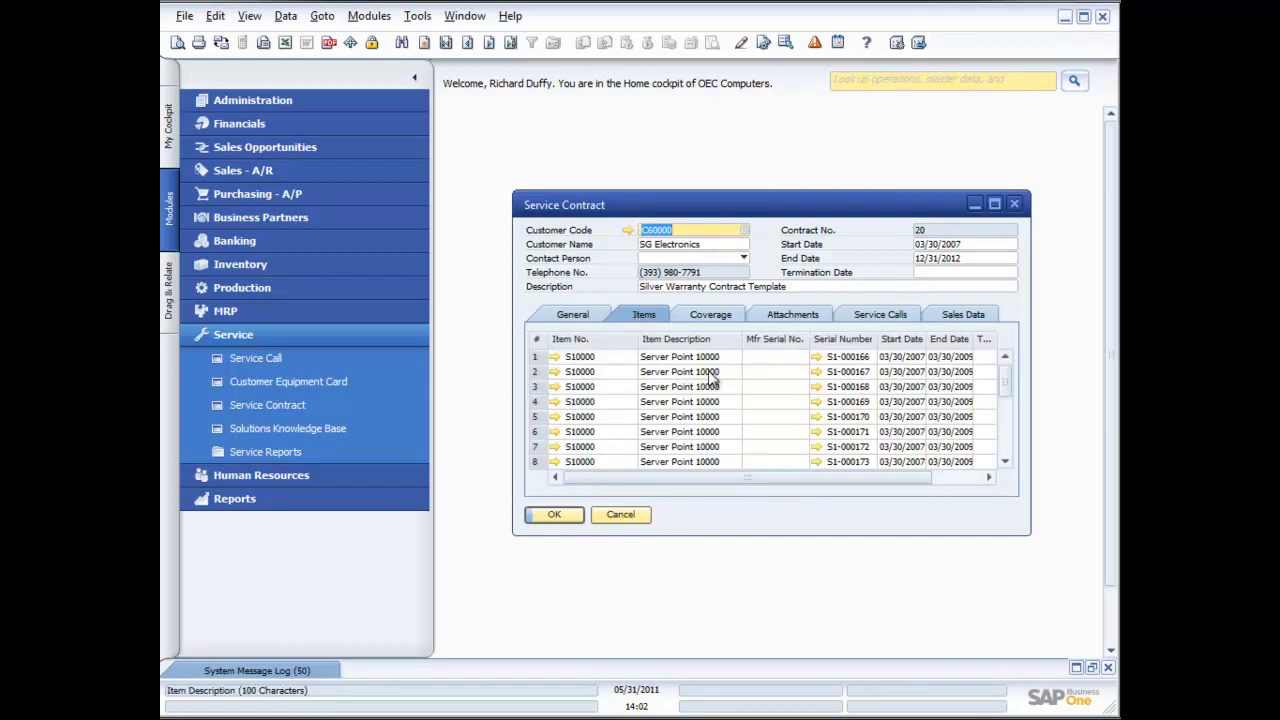
pyautogui.scroll(-2, 660, 360)
pyautogui.scroll(-4, 660, 362)
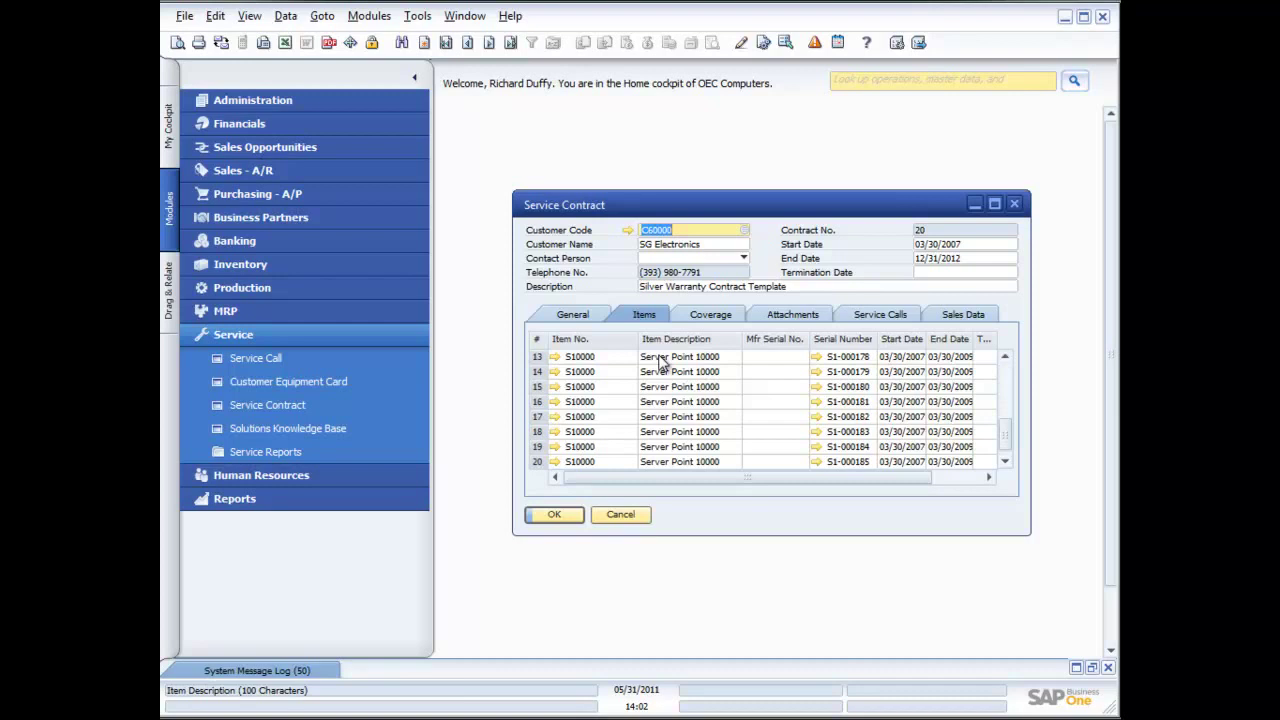
pyautogui.scroll(4, 855, 372)
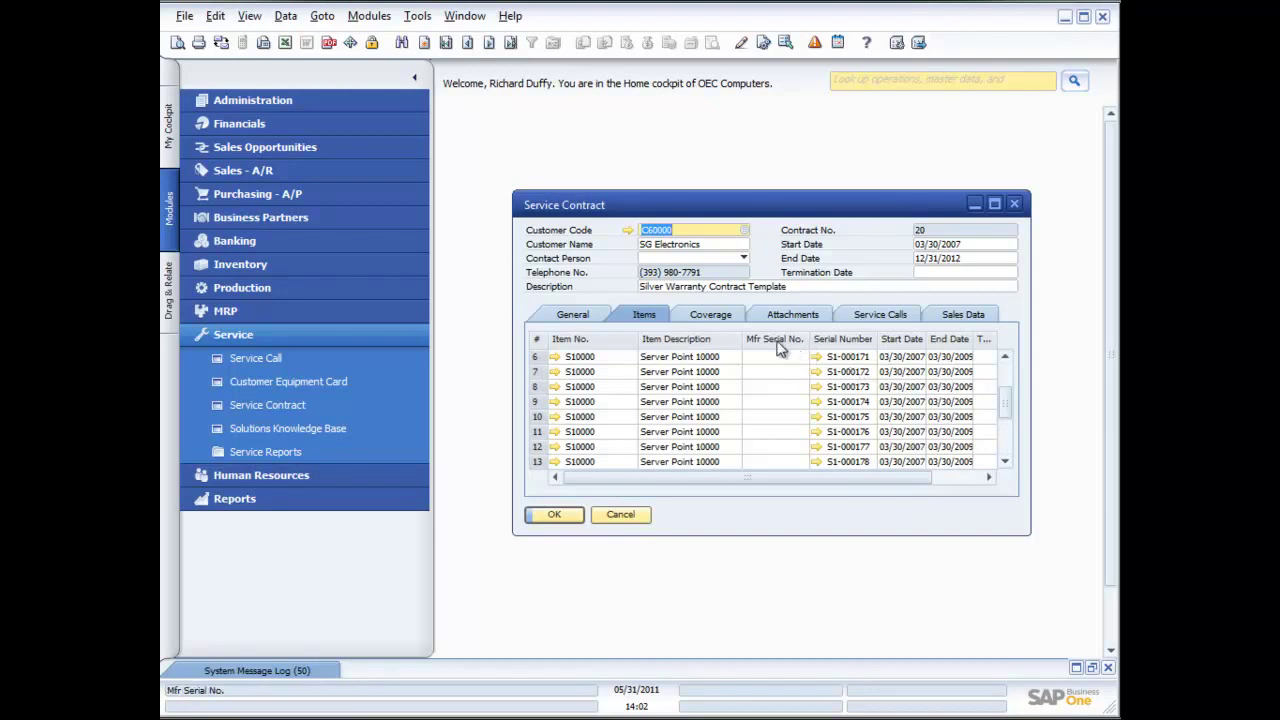
# - Review the contract's coverage hours, attachments, service calls and sales data, and close the contract without changes
pyautogui.click(719, 316)
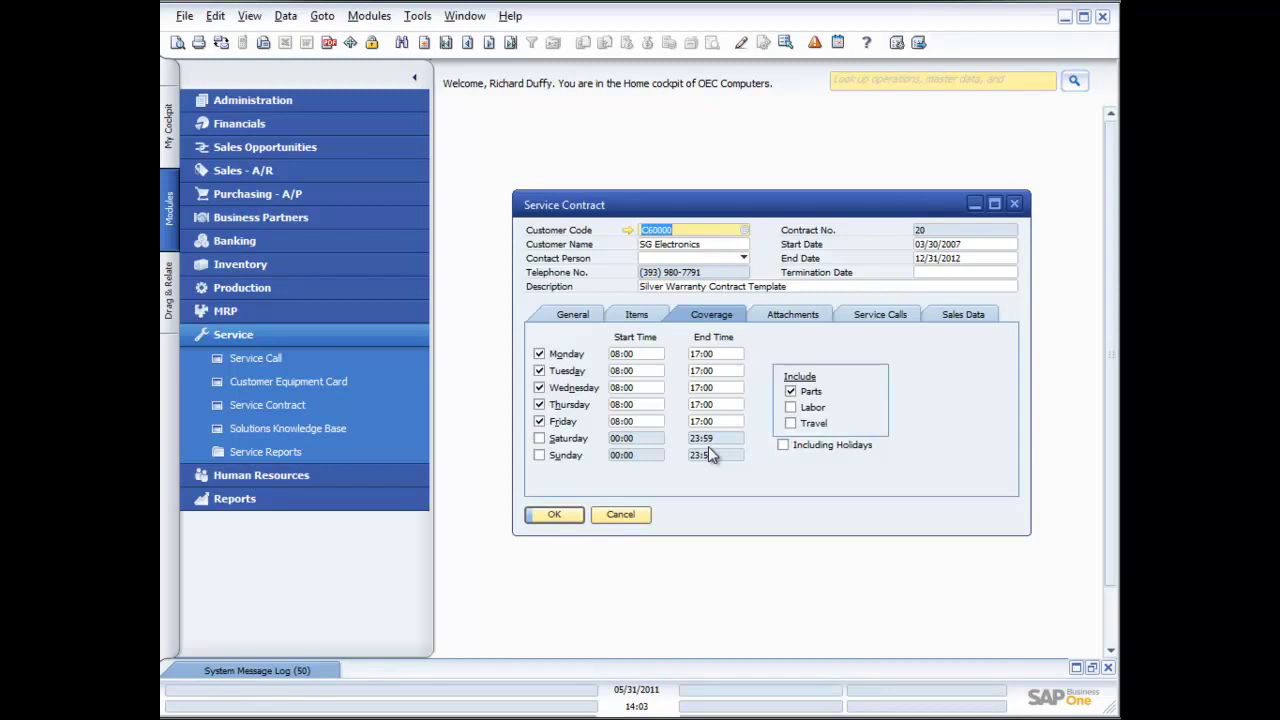
pyautogui.click(806, 316)
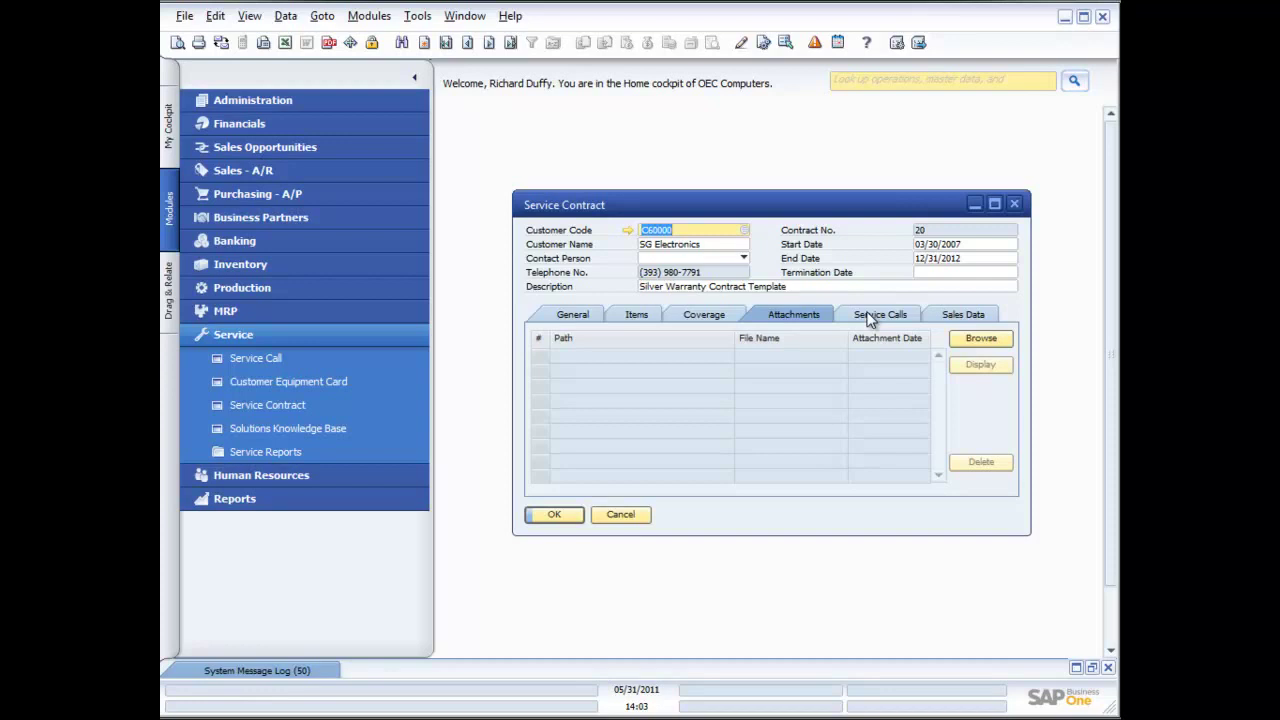
pyautogui.click(869, 318)
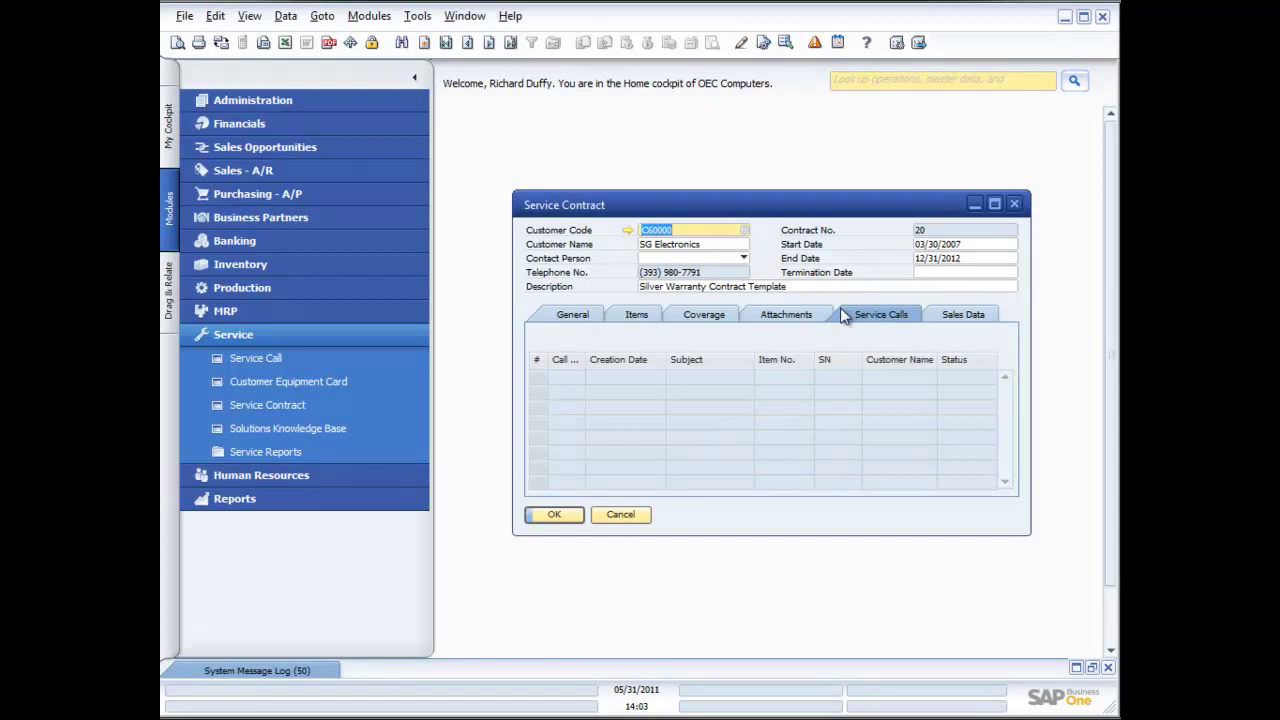
pyautogui.click(972, 315)
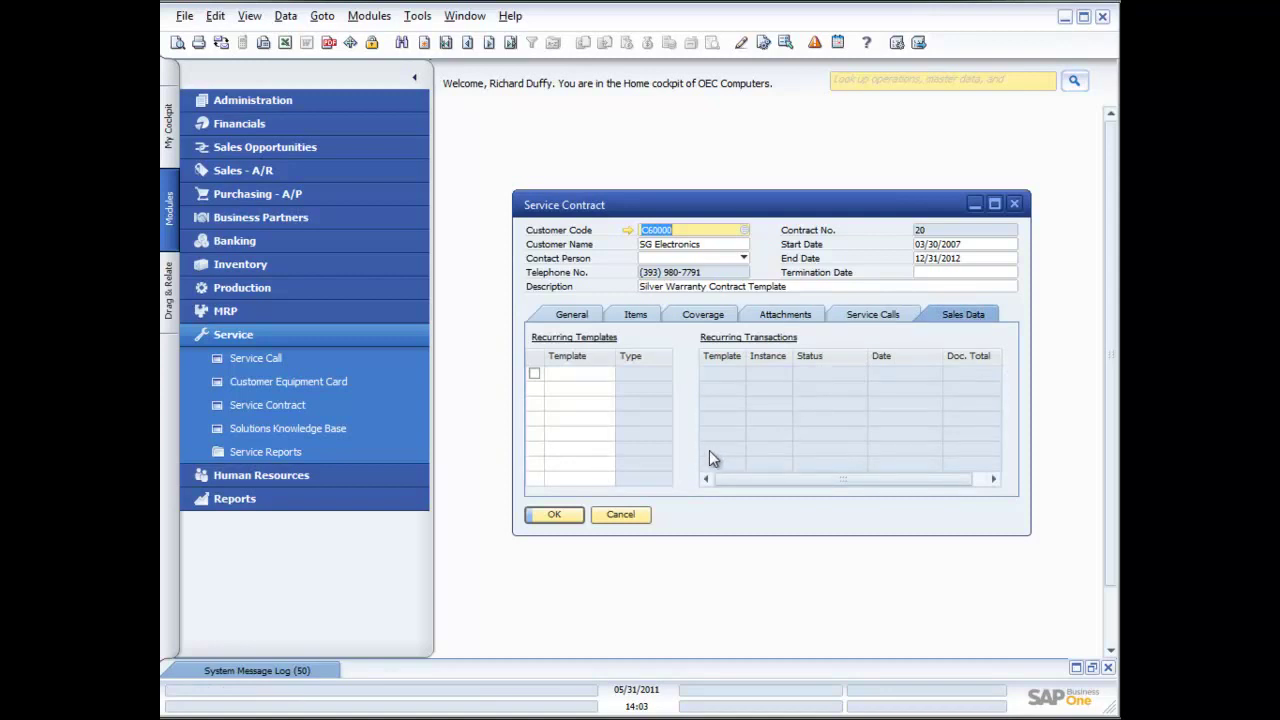
pyautogui.click(618, 514)
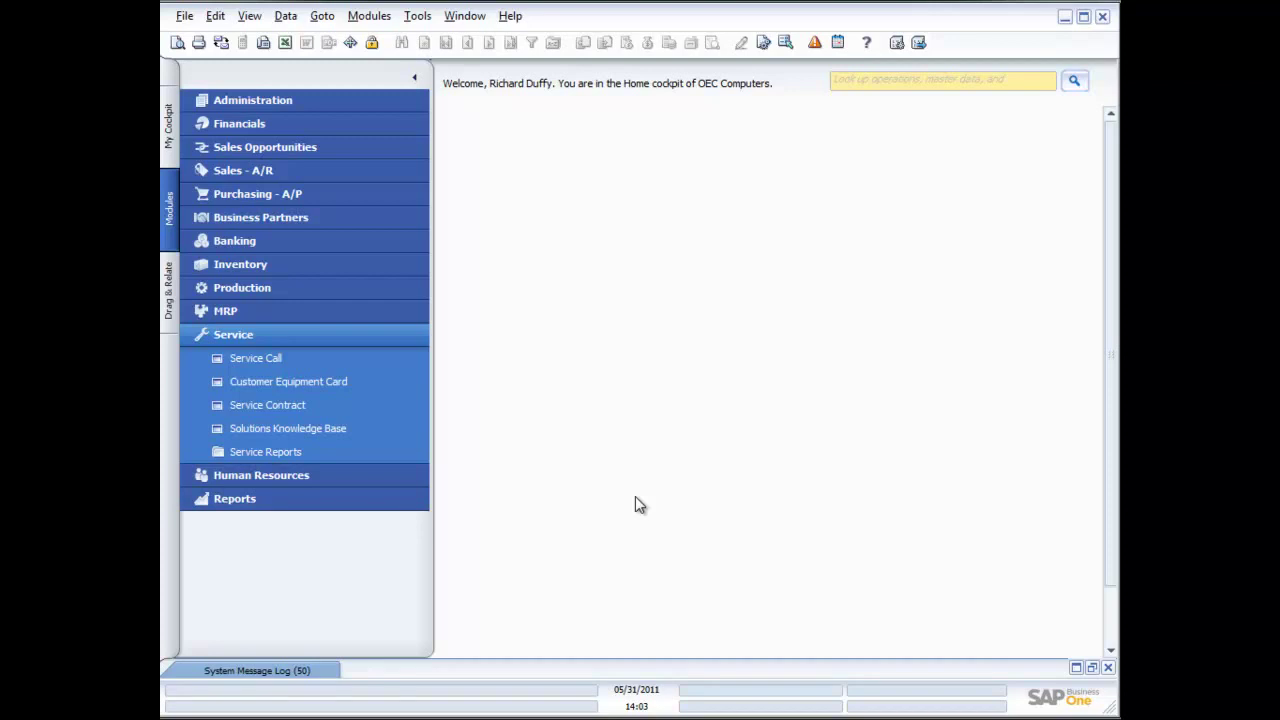
# - Start a new service call and choose Earthshaker Corporation as its customer, accepting the missing-contract warning
pyautogui.click(251, 357)
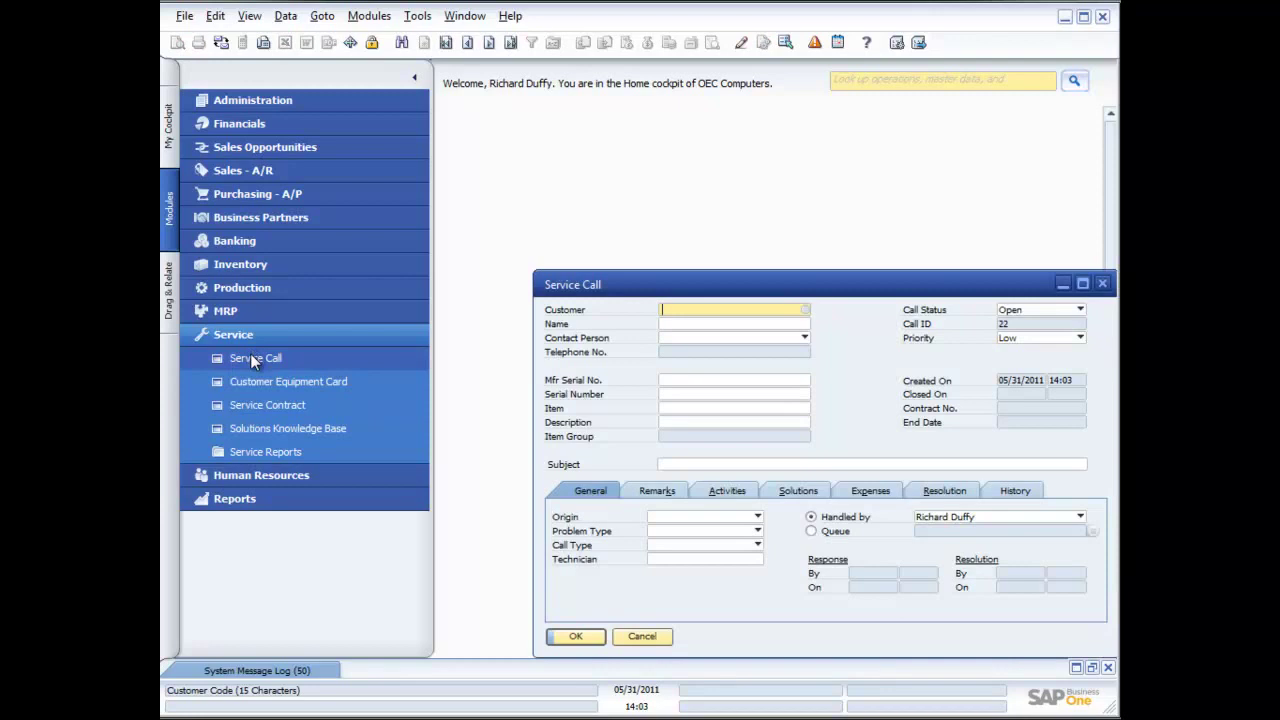
pyautogui.moveTo(683, 282); pyautogui.dragTo(619, 170)
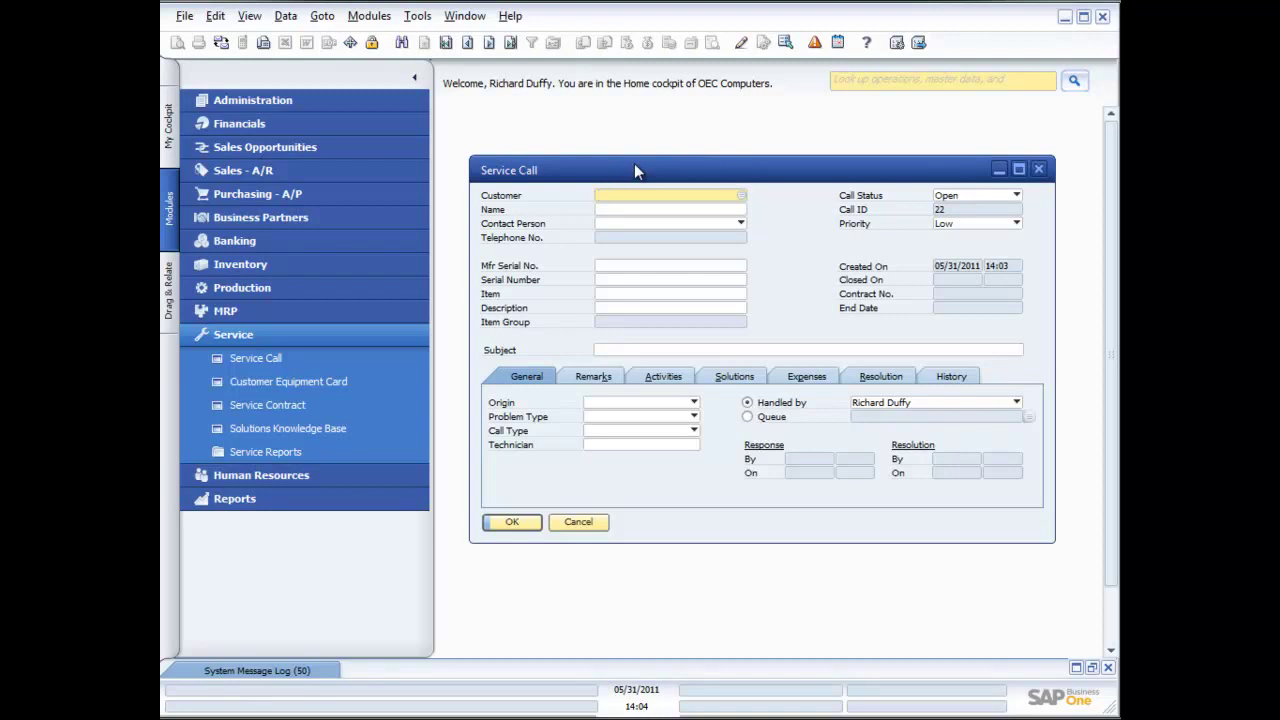
pyautogui.click(741, 195)
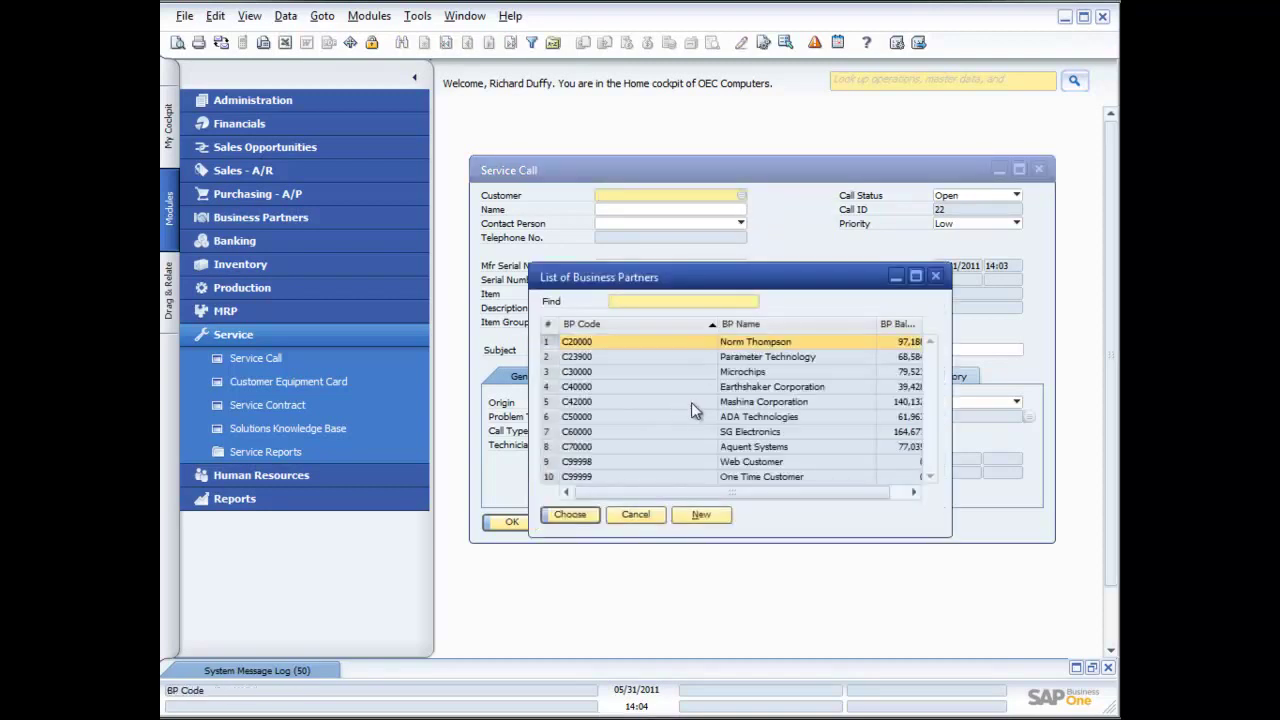
pyautogui.doubleClick(723, 388)
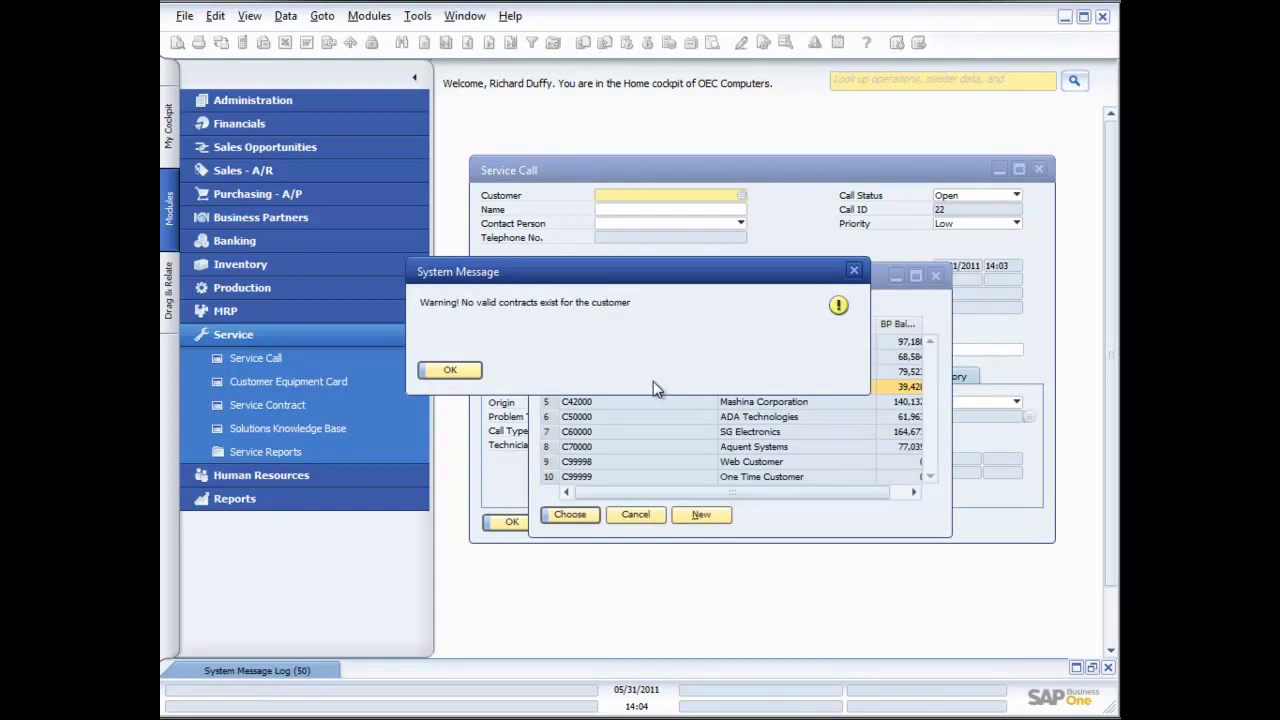
pyautogui.click(456, 372)
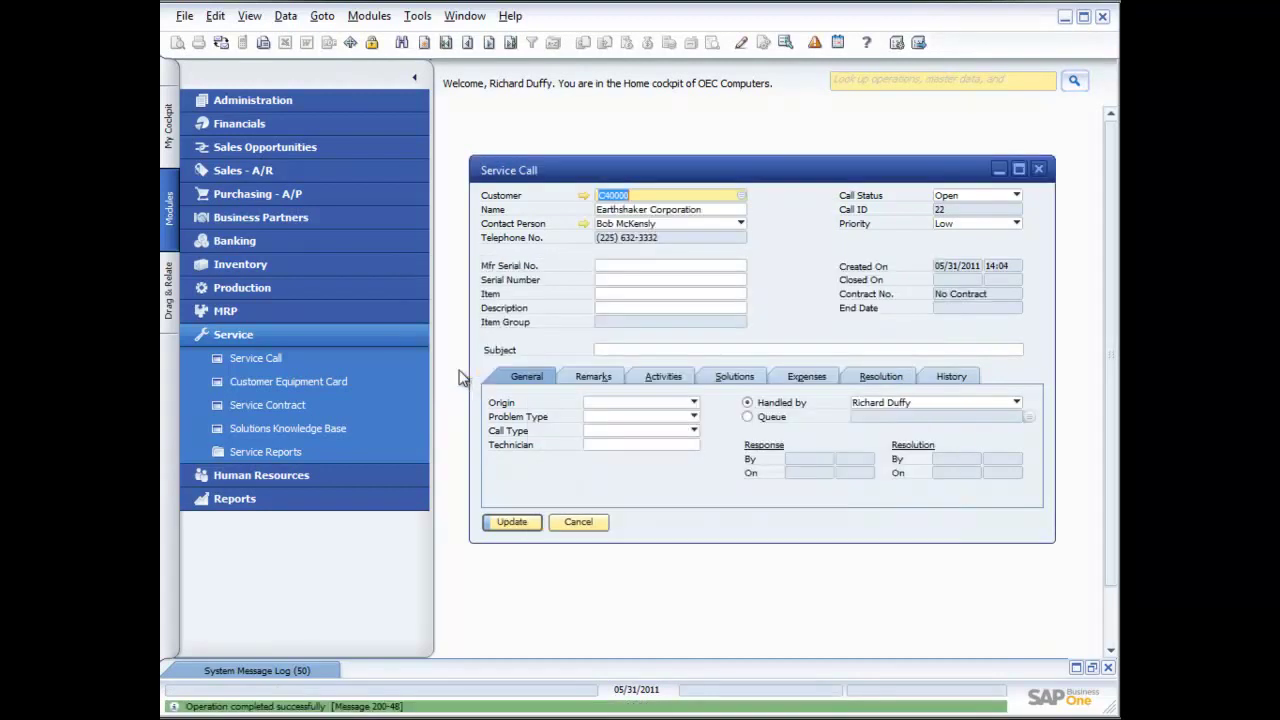
# - Look through the customer's equipment cards available as the call's serial number, and close the list without choosing one
pyautogui.click(620, 280)
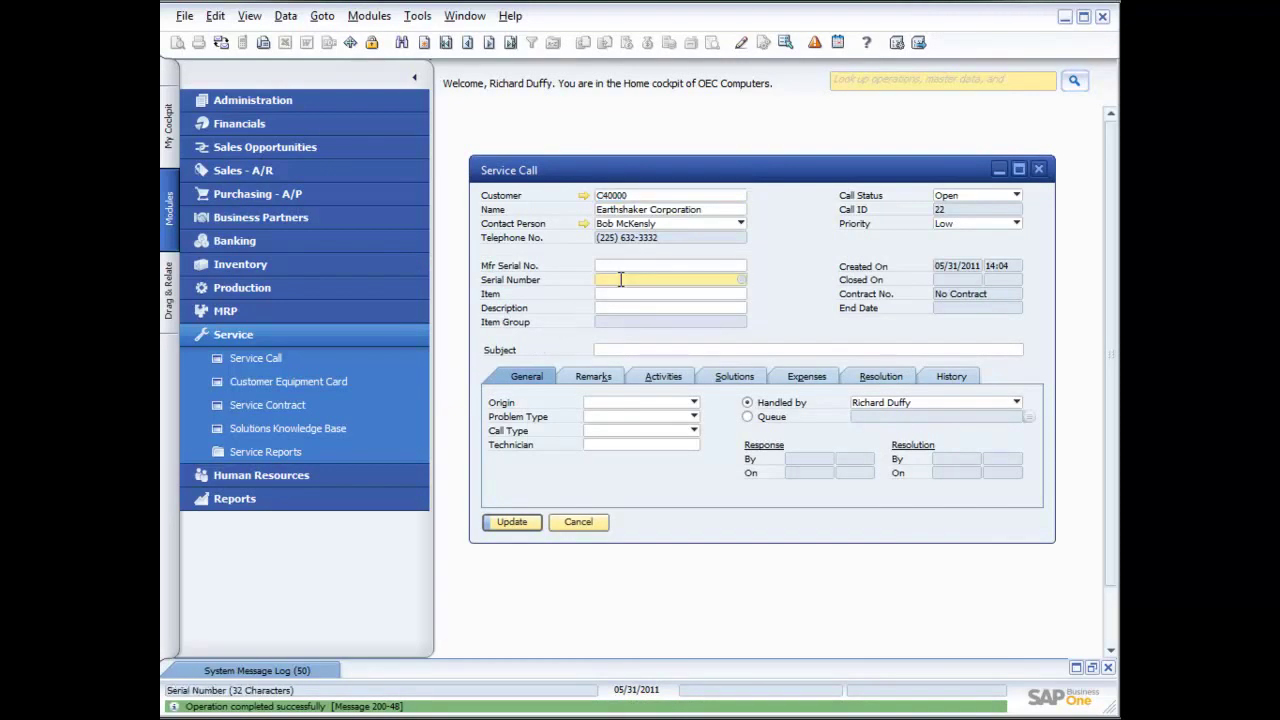
pyautogui.click(739, 280)
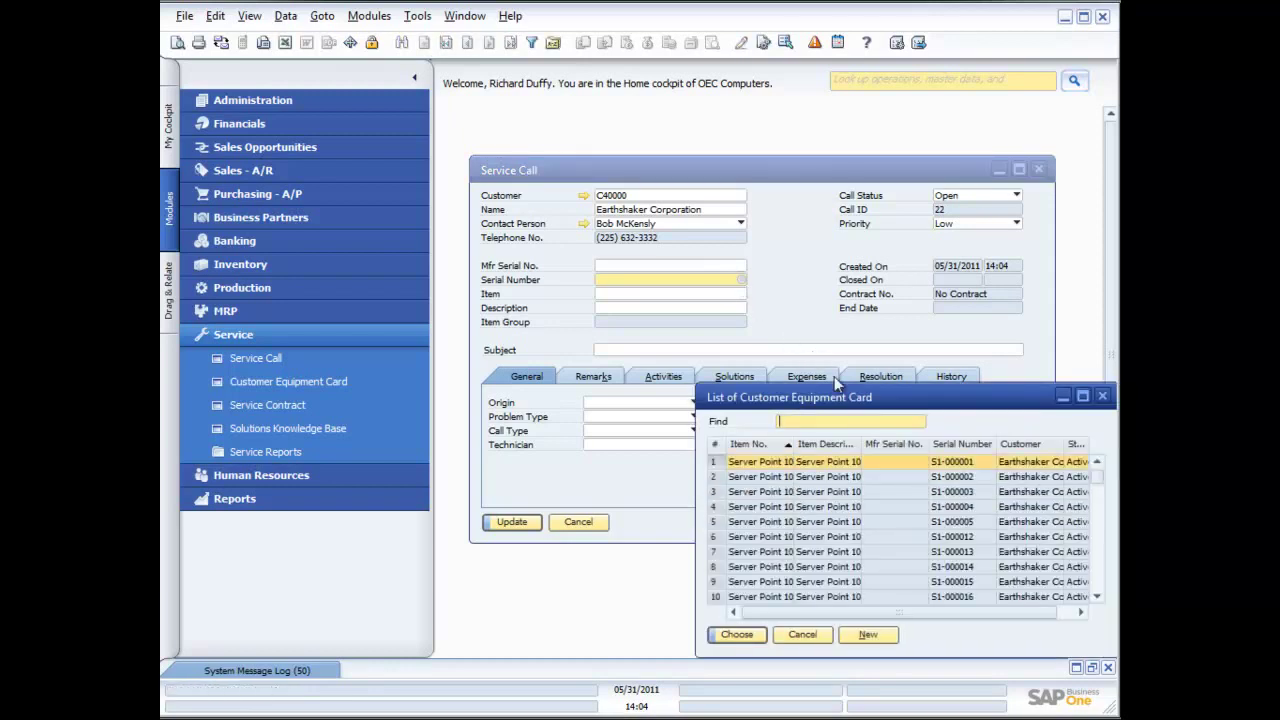
pyautogui.moveTo(855, 398); pyautogui.dragTo(733, 352)
pyautogui.scroll(-3, 759, 440)
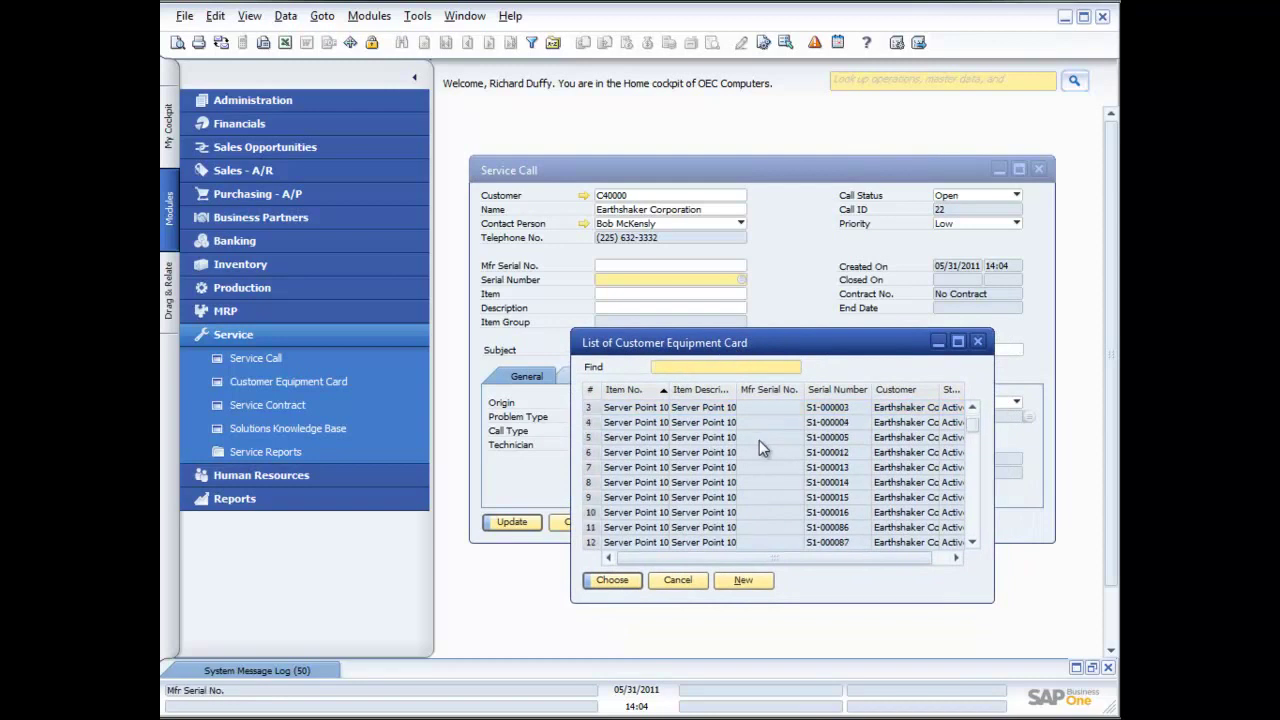
pyautogui.scroll(-7, 759, 442)
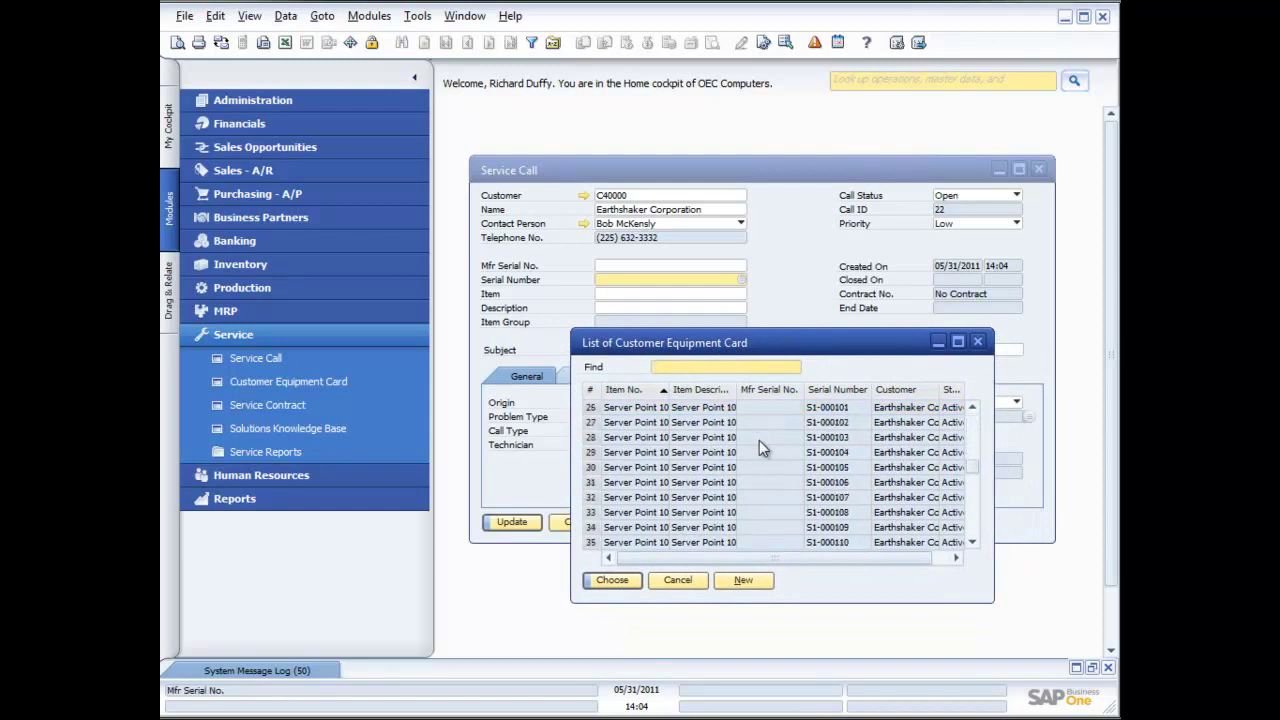
pyautogui.scroll(-8, 759, 442)
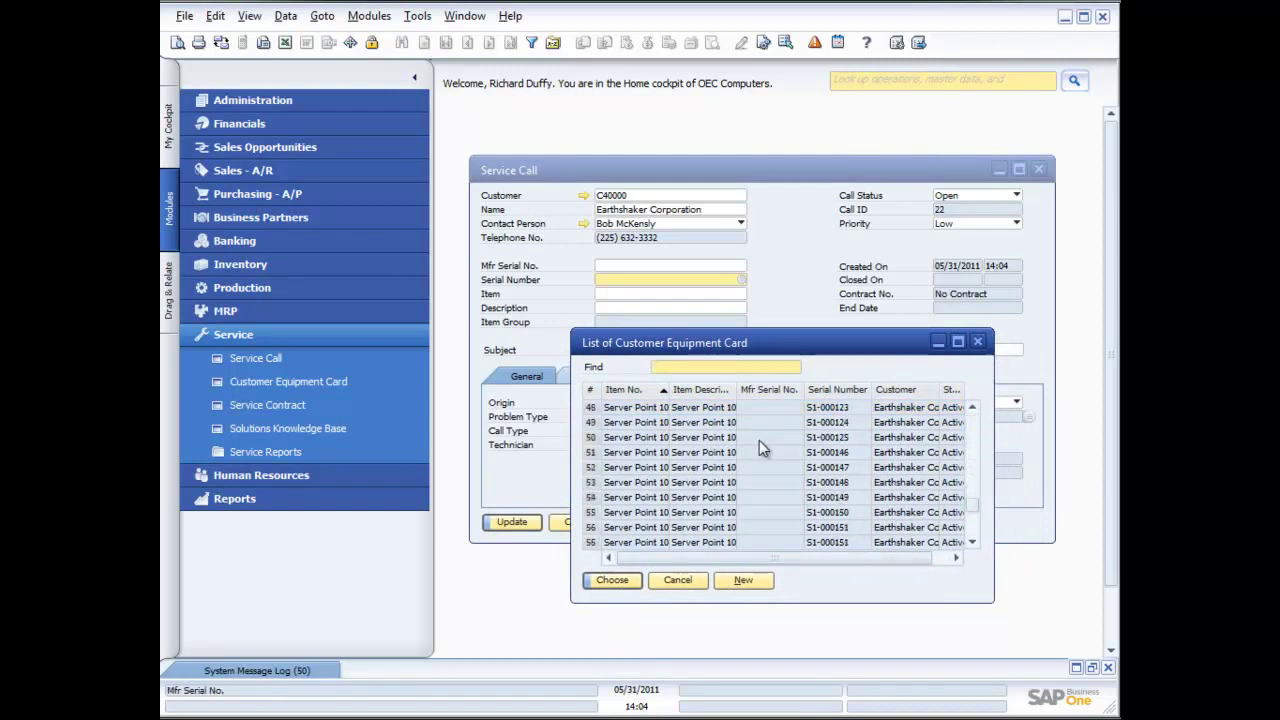
pyautogui.scroll(-3, 759, 449)
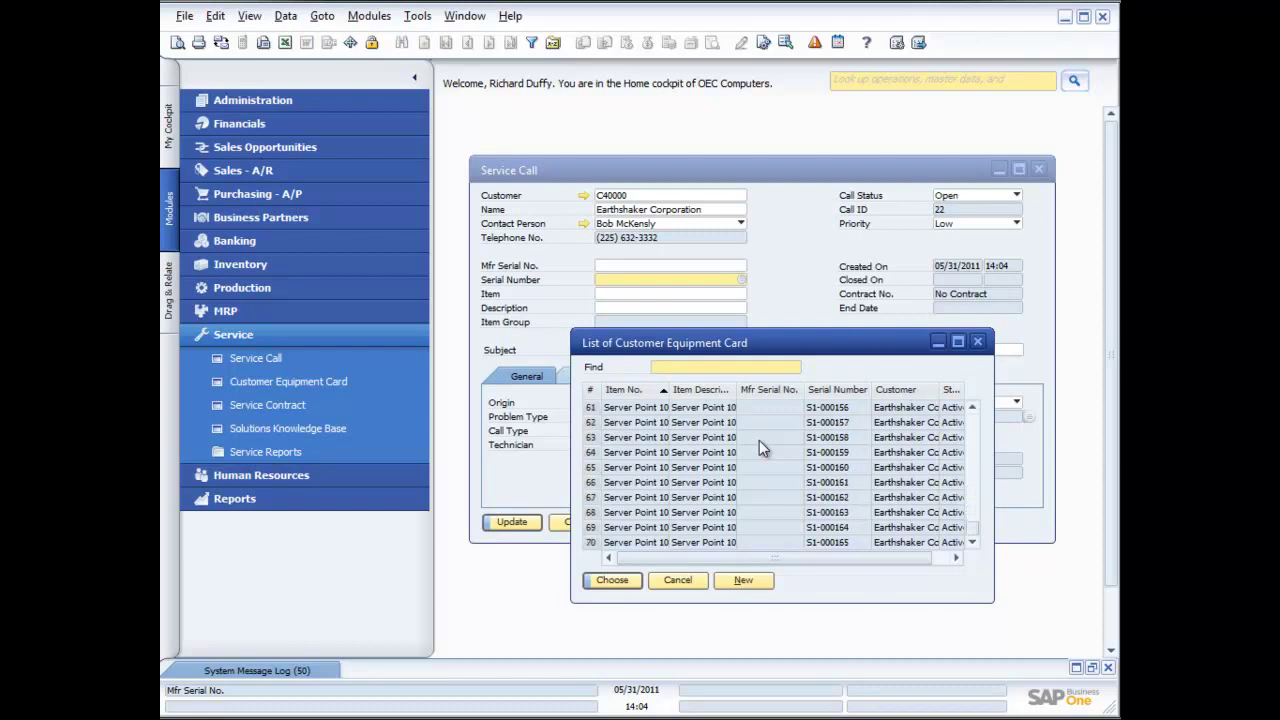
pyautogui.click(679, 581)
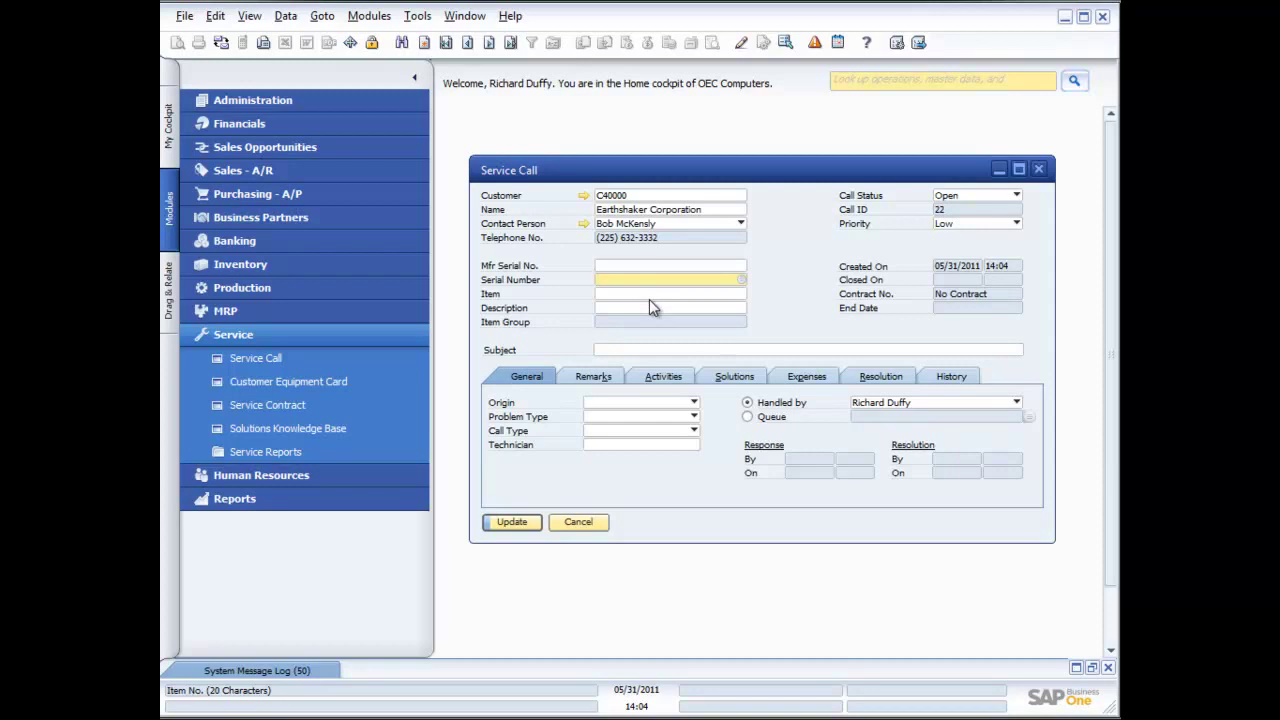
# - Set the subject to "Call regarding poor customer service" and the origin to a newly defined "Facebook" with the description "Facebook Page"
pyautogui.click(625, 349)
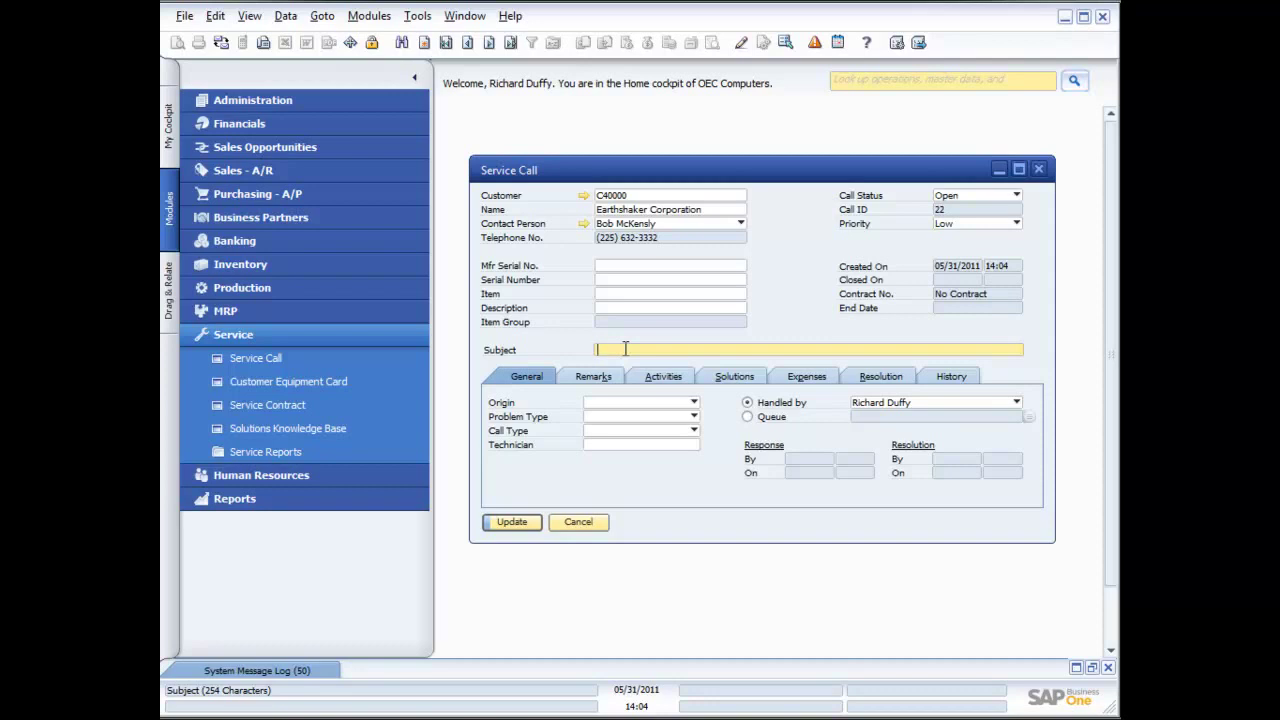
pyautogui.write('Call regarding poor customer service')
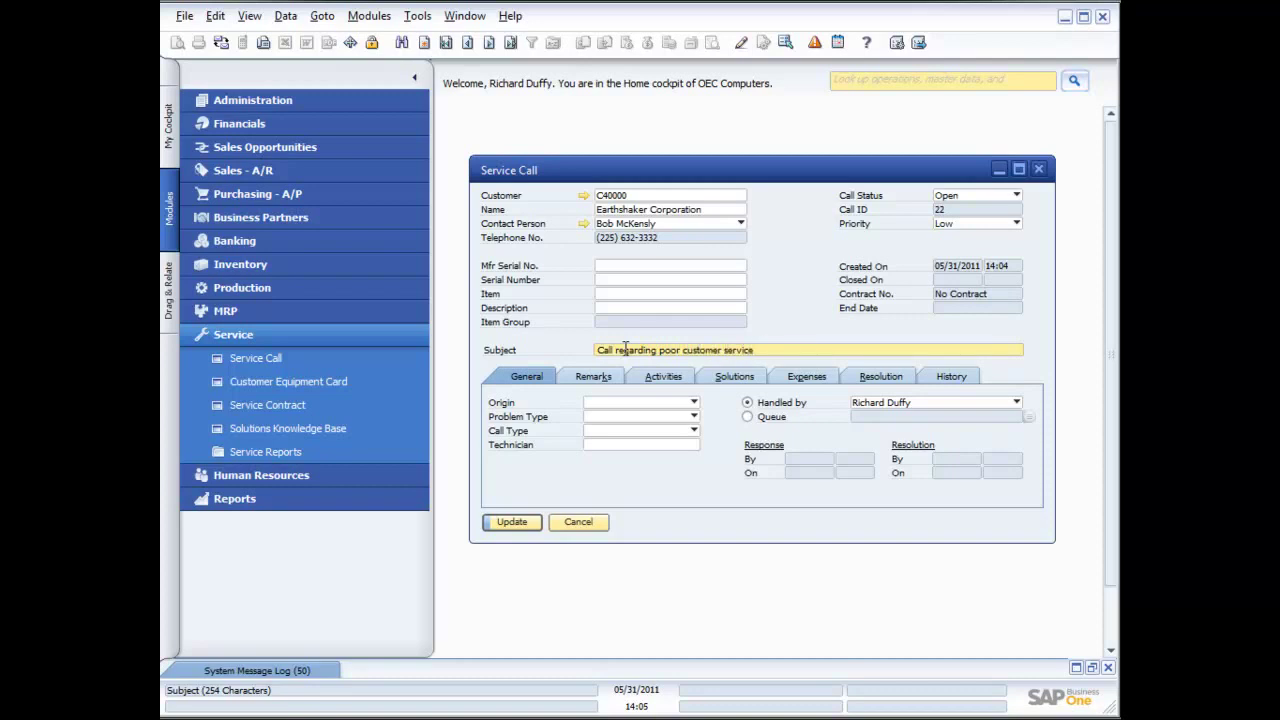
pyautogui.click(644, 402)
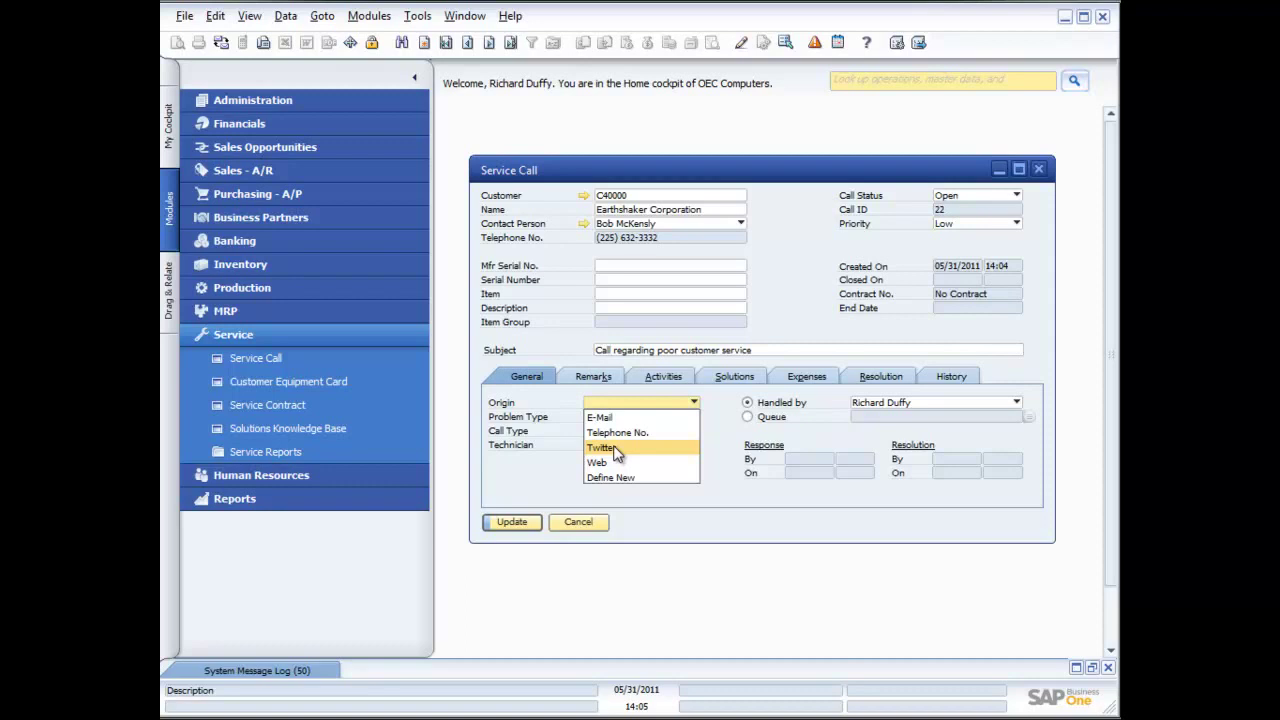
pyautogui.click(617, 476)
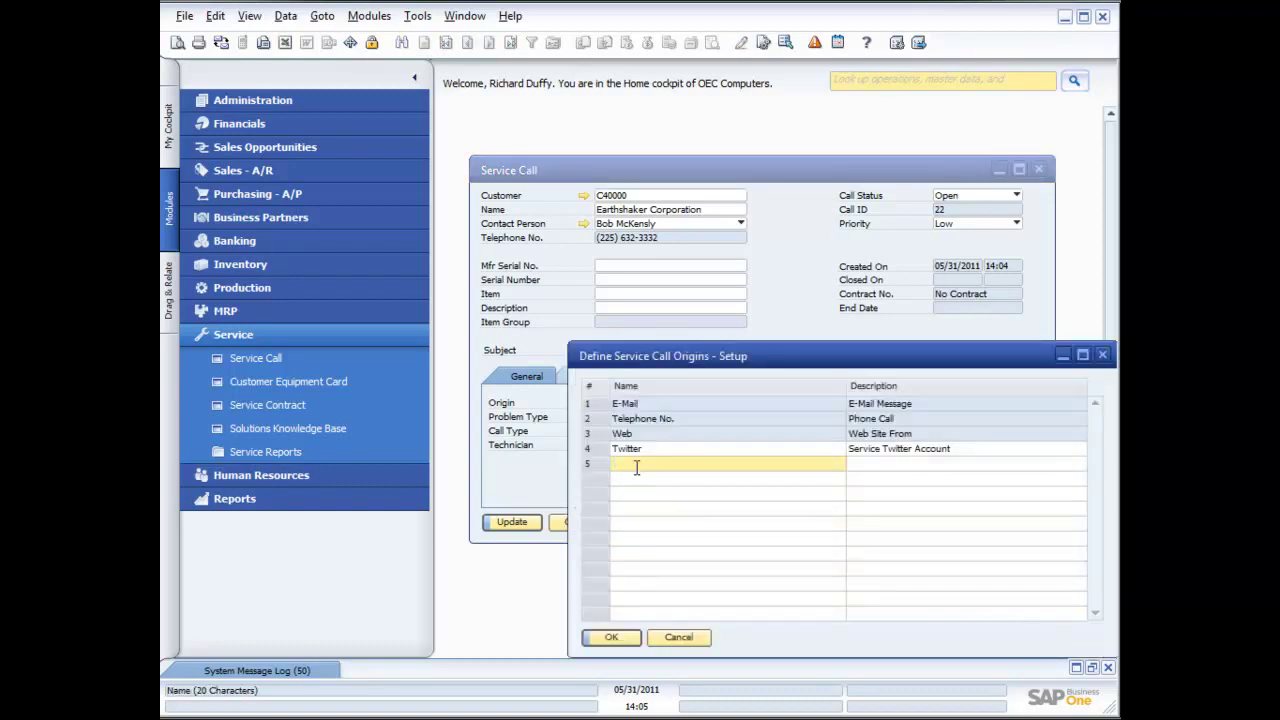
pyautogui.write('Facebook')
pyautogui.press('Tab')
pyautogui.write('Facebook')
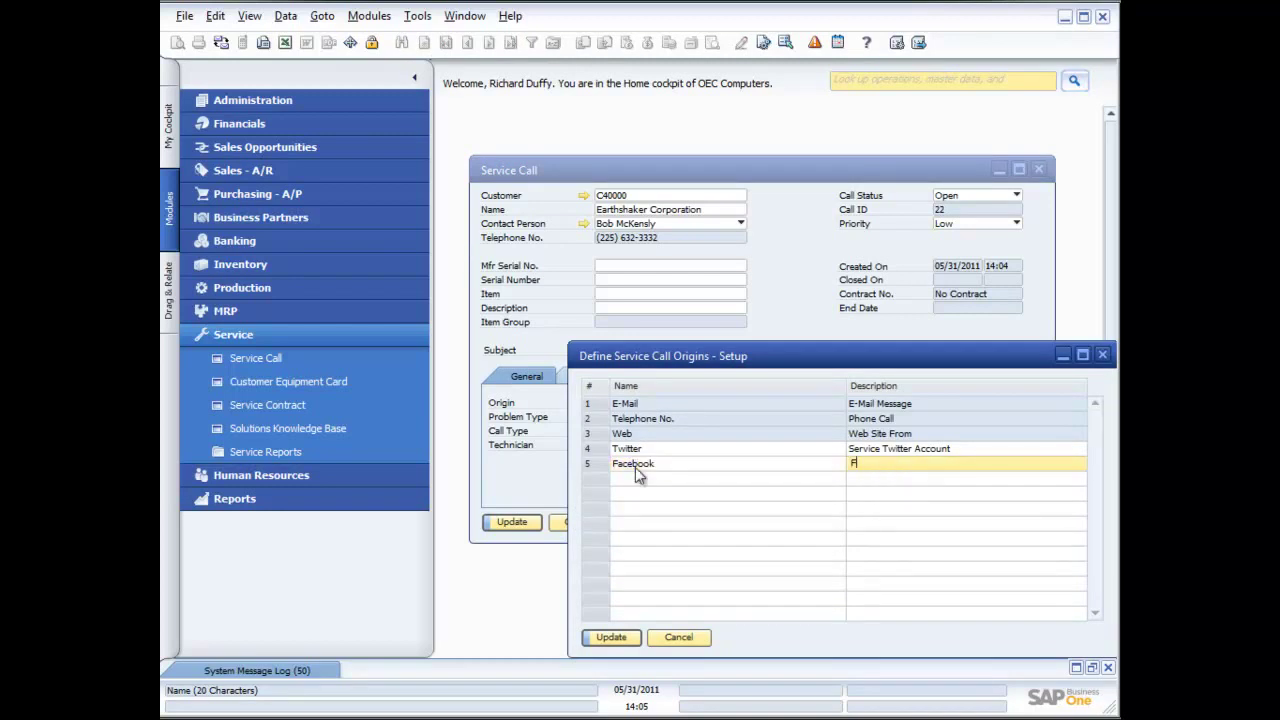
pyautogui.write(' Page')
pyautogui.click(617, 637)
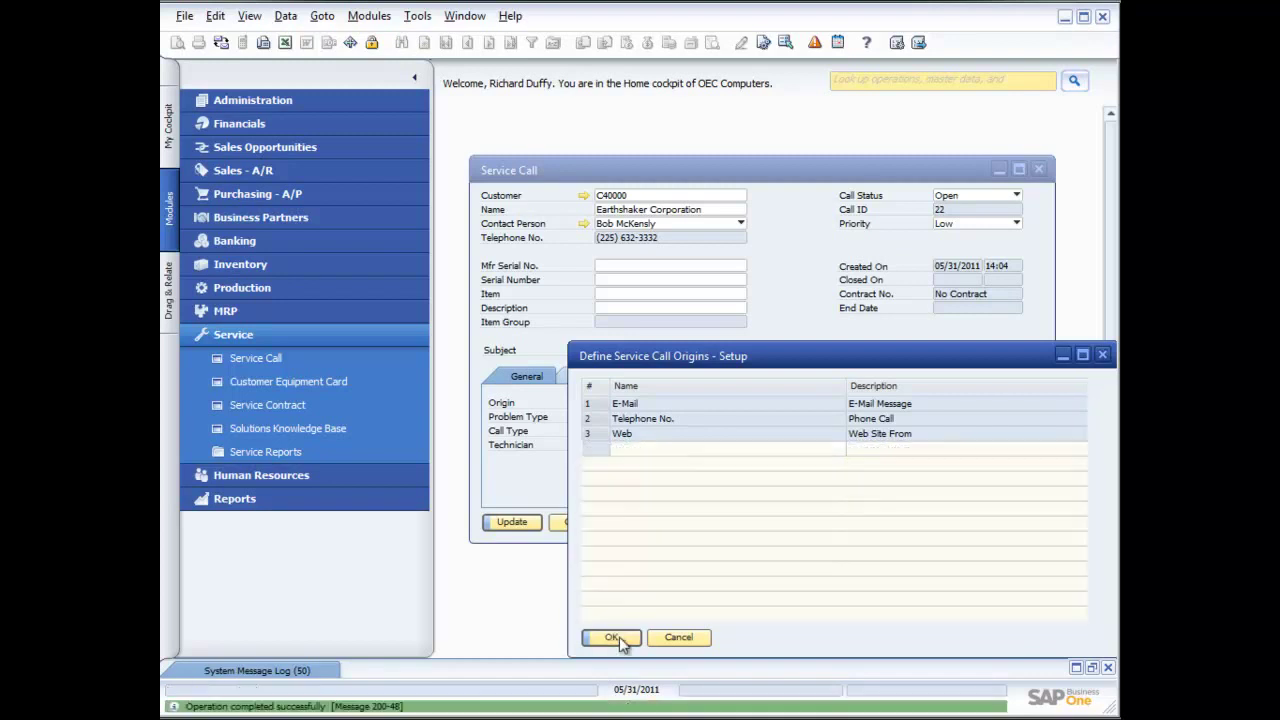
pyautogui.click(632, 638)
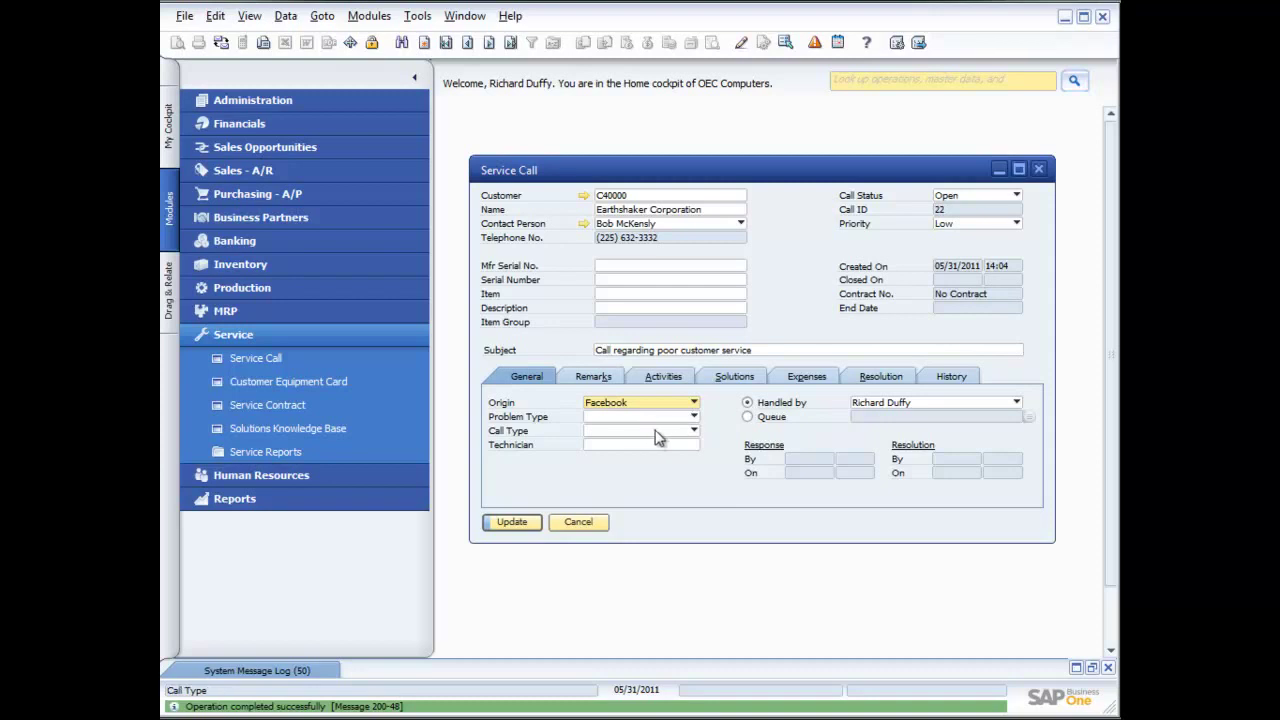
# - Define a new problem type "Customer Service" with the description "Customer Service Issue" and use it for the call
pyautogui.click(693, 417)
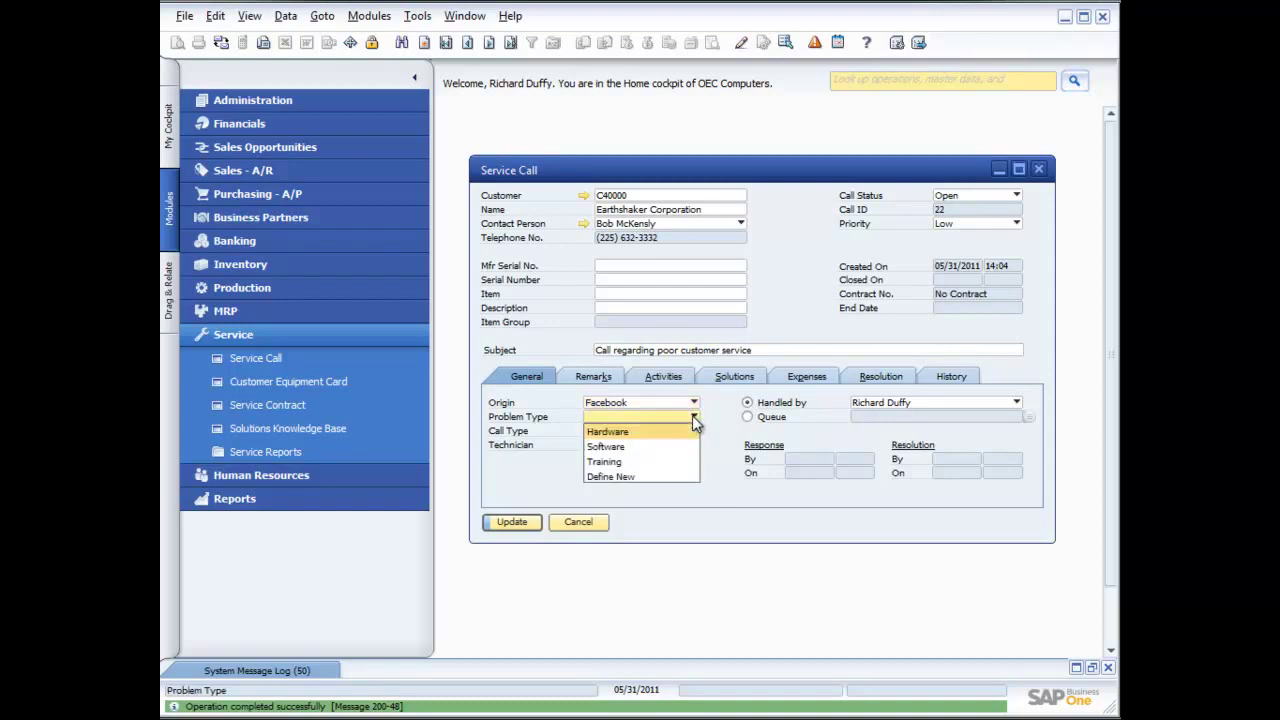
pyautogui.click(631, 477)
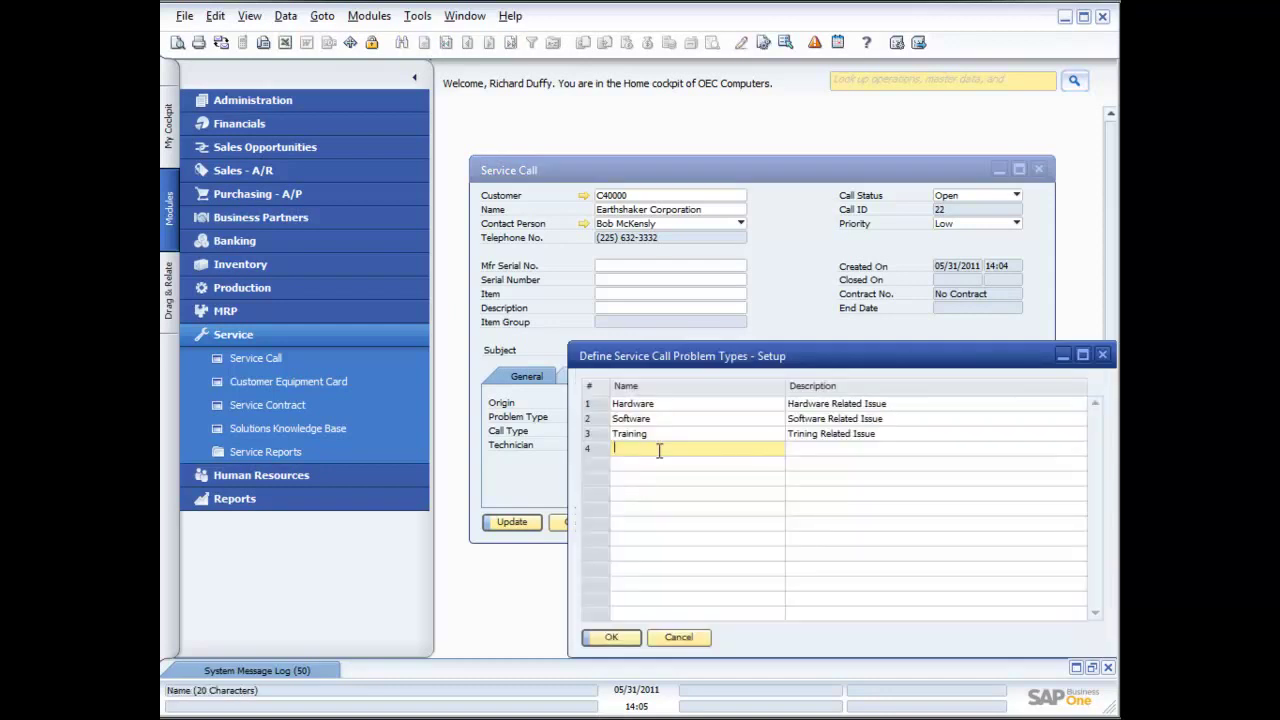
pyautogui.write('Customer Service')
pyautogui.press('Tab')
pyautogui.write('Customer Service Issue')
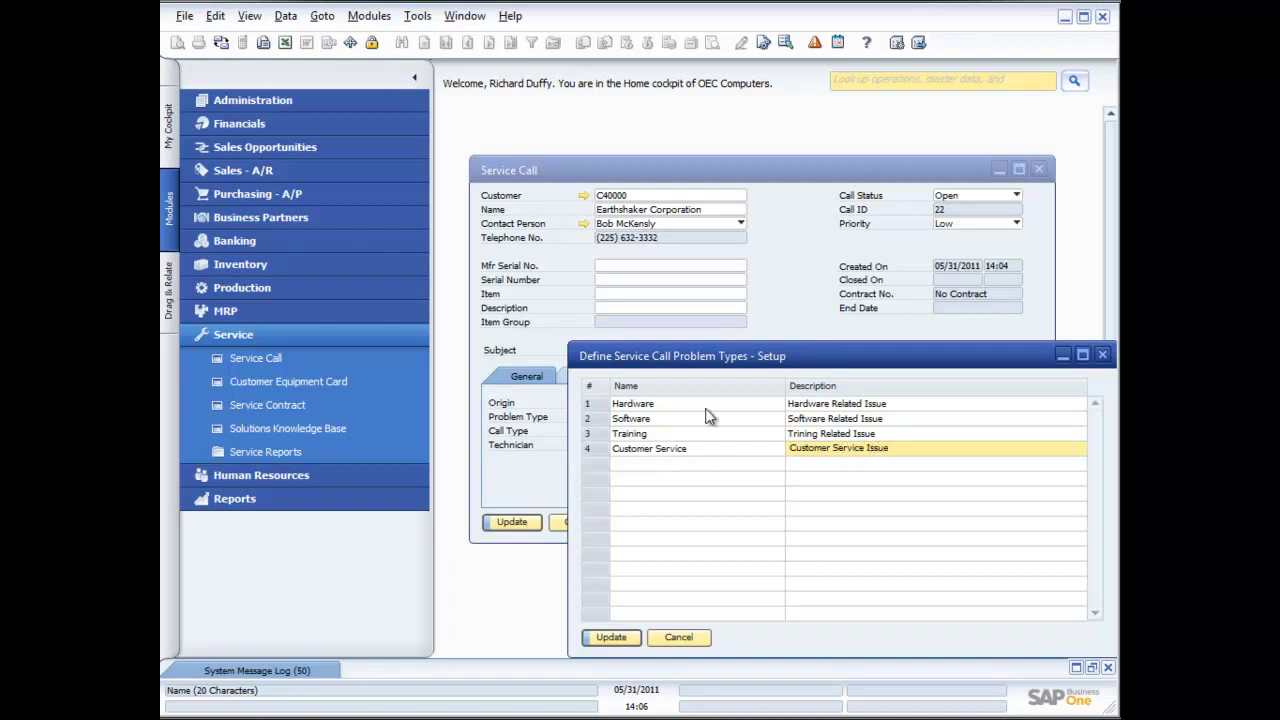
pyautogui.click(616, 638)
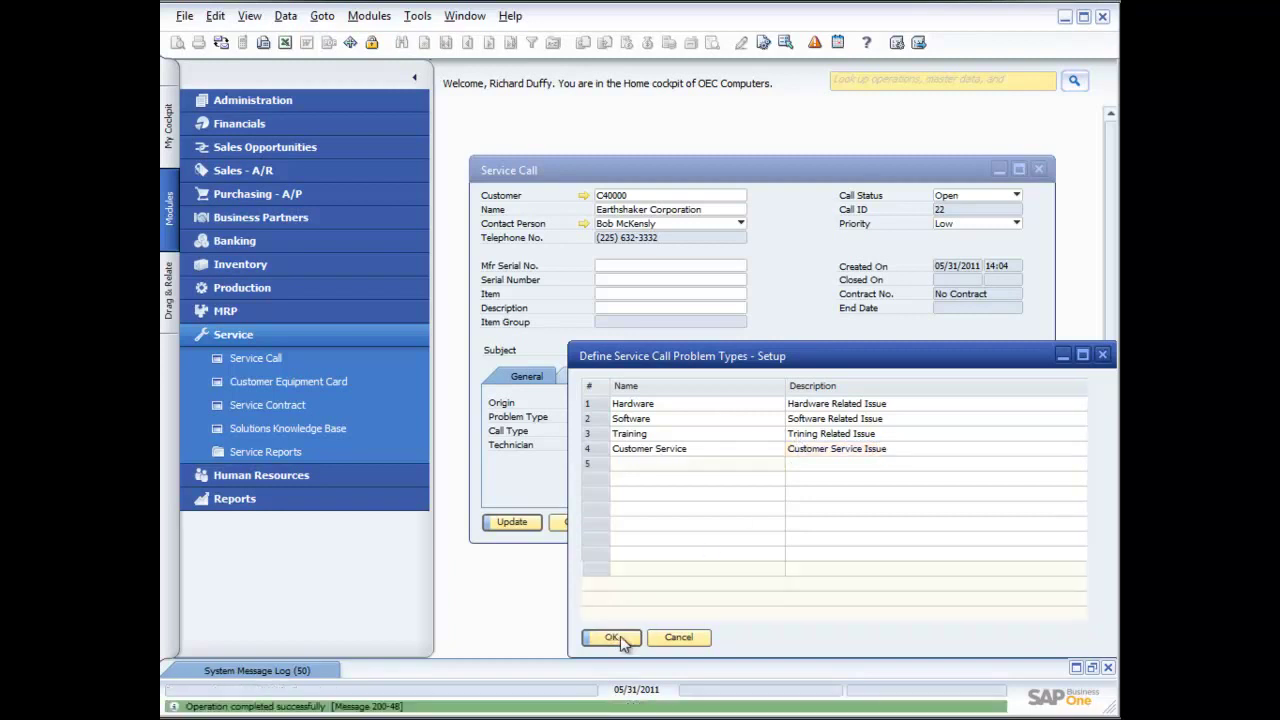
pyautogui.click(612, 637)
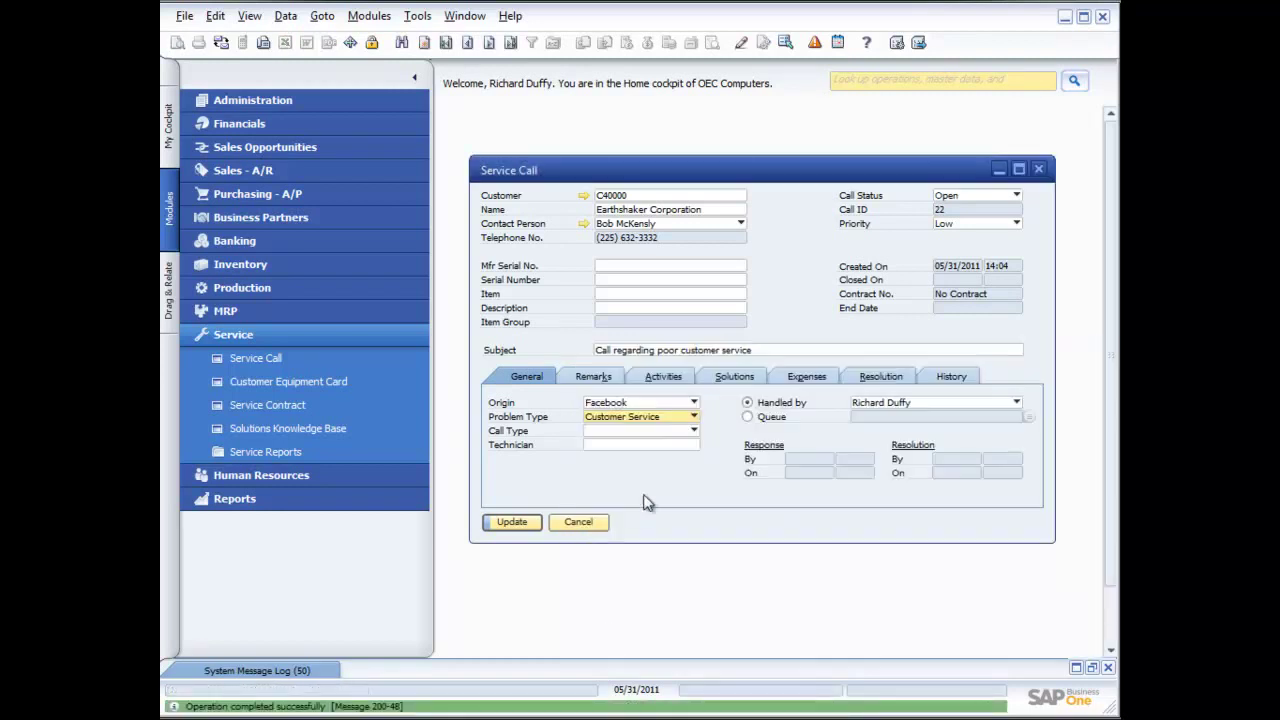
# - Define a new call type "Complaint" with the description "Complaint Logging" and assign it to the service call
pyautogui.click(696, 434)
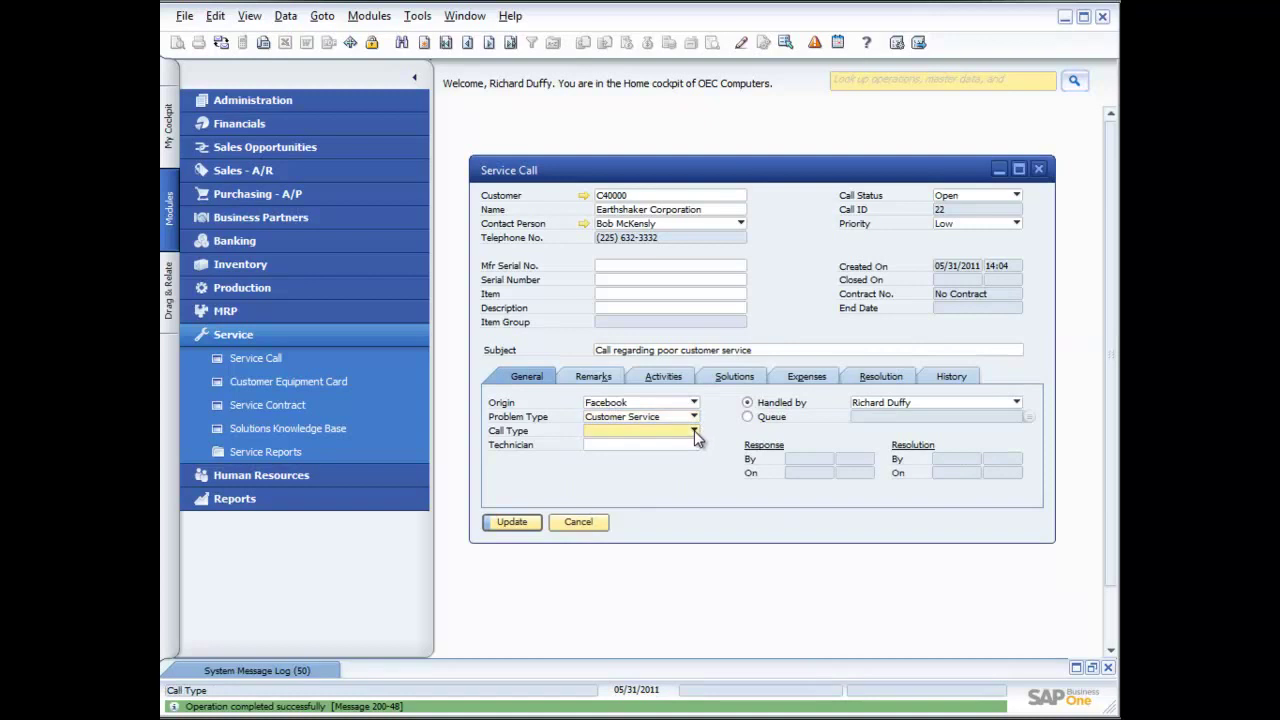
pyautogui.click(694, 432)
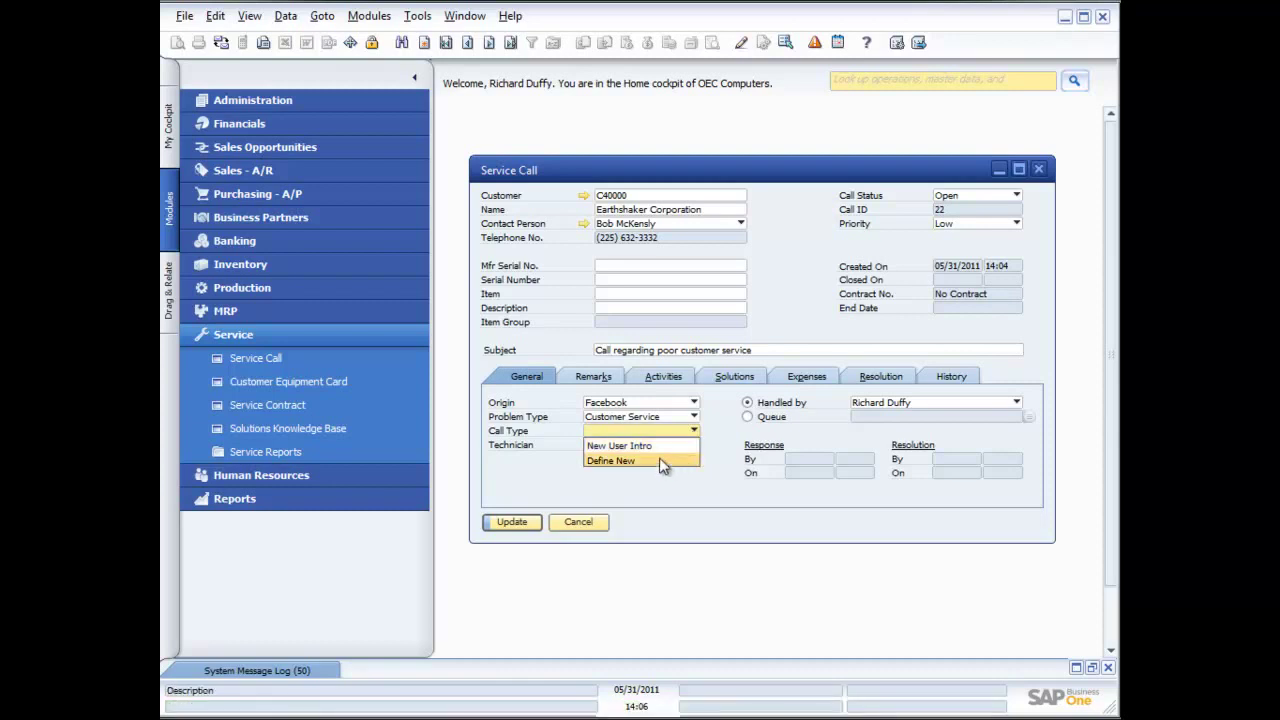
pyautogui.click(661, 463)
pyautogui.write('Complaint')
pyautogui.press('Tab')
pyautogui.write('Complain')
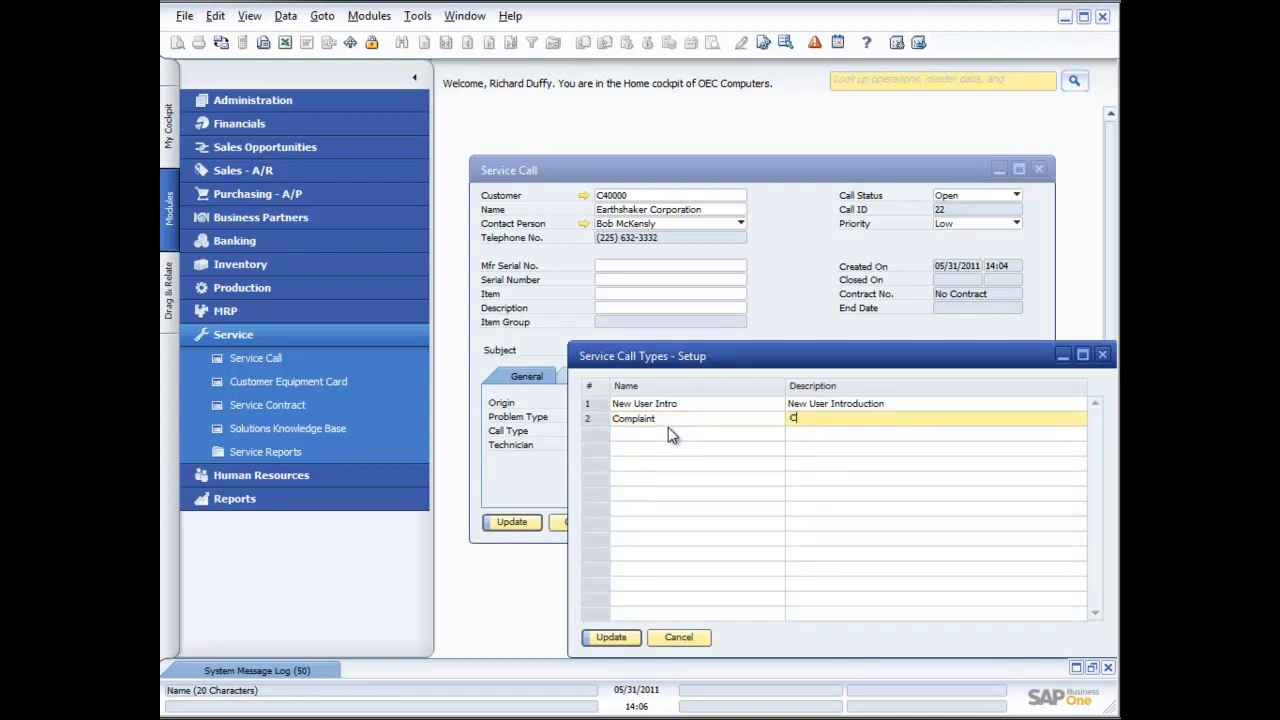
pyautogui.write('t Logging')
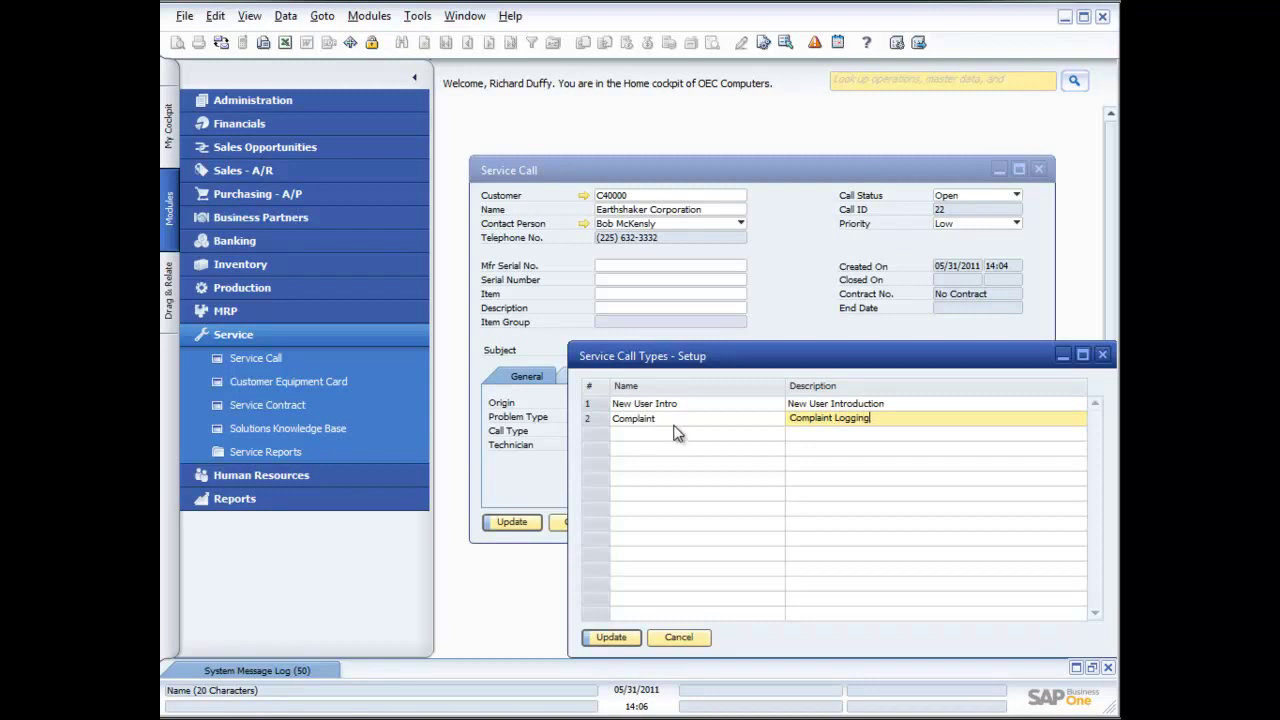
pyautogui.click(620, 638)
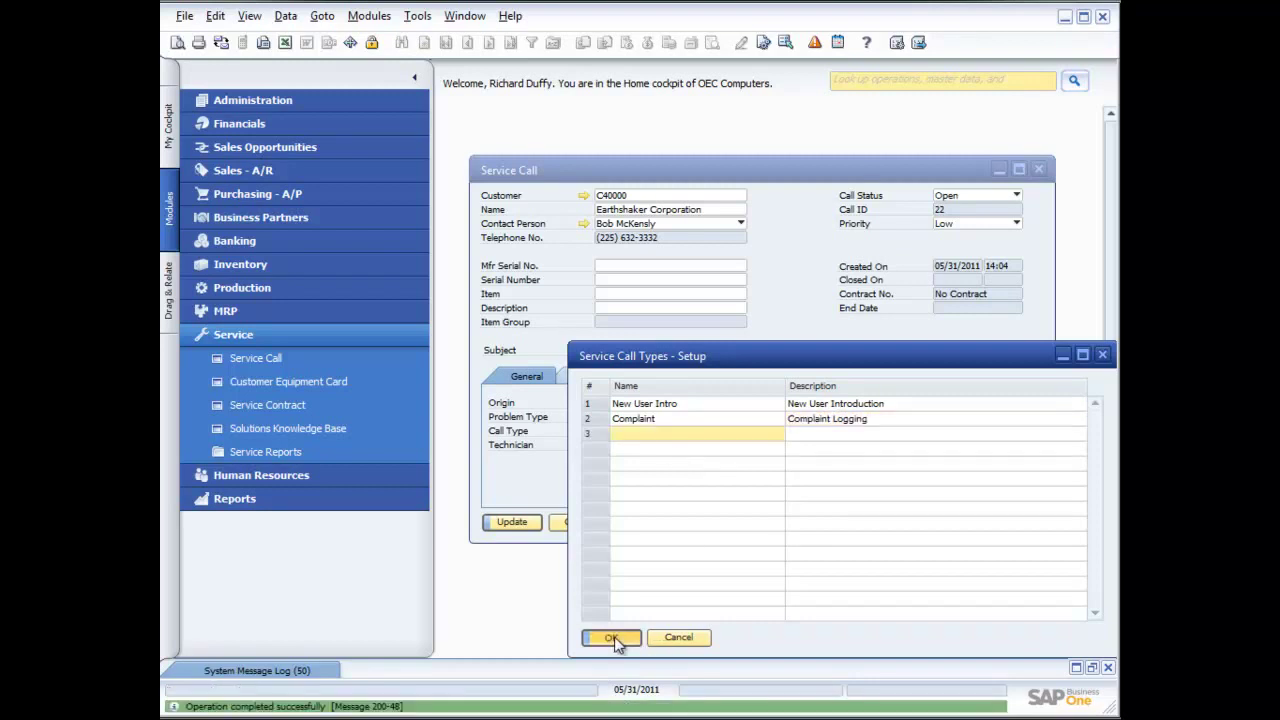
pyautogui.click(613, 638)
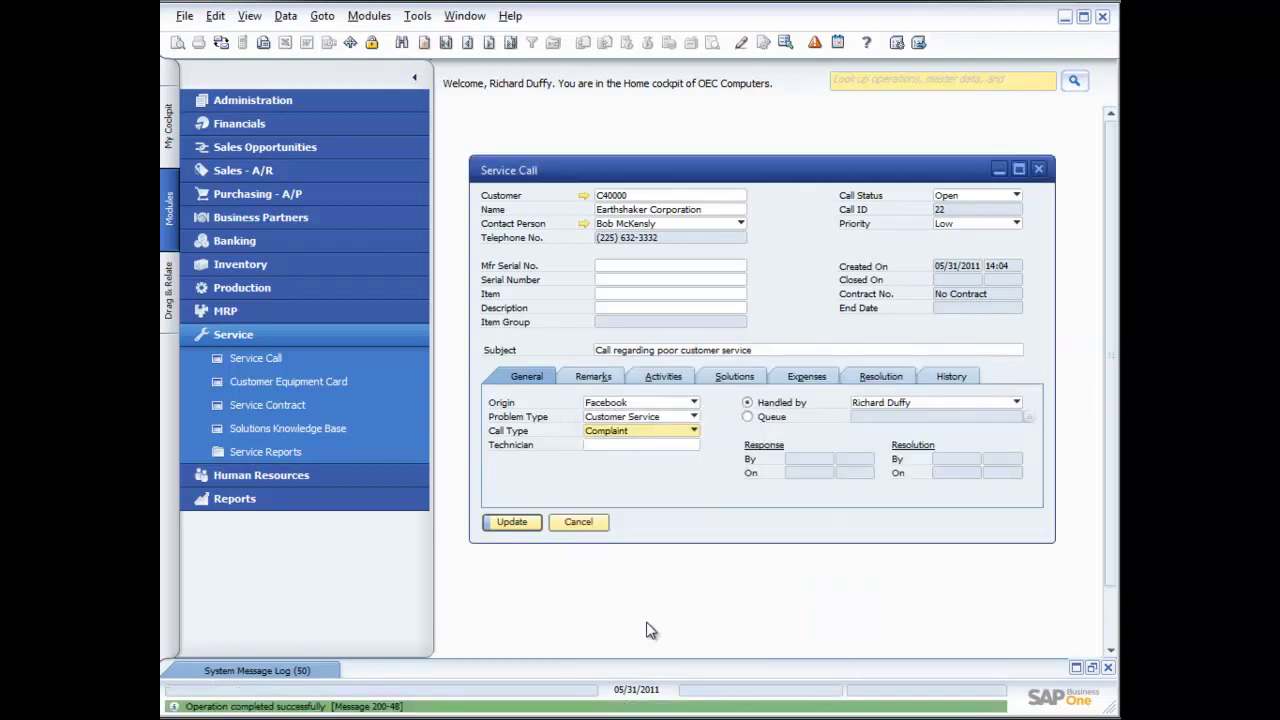
# - Check which employees can be assigned as the call's technician, and leave the list without choosing anyone
pyautogui.click(642, 445)
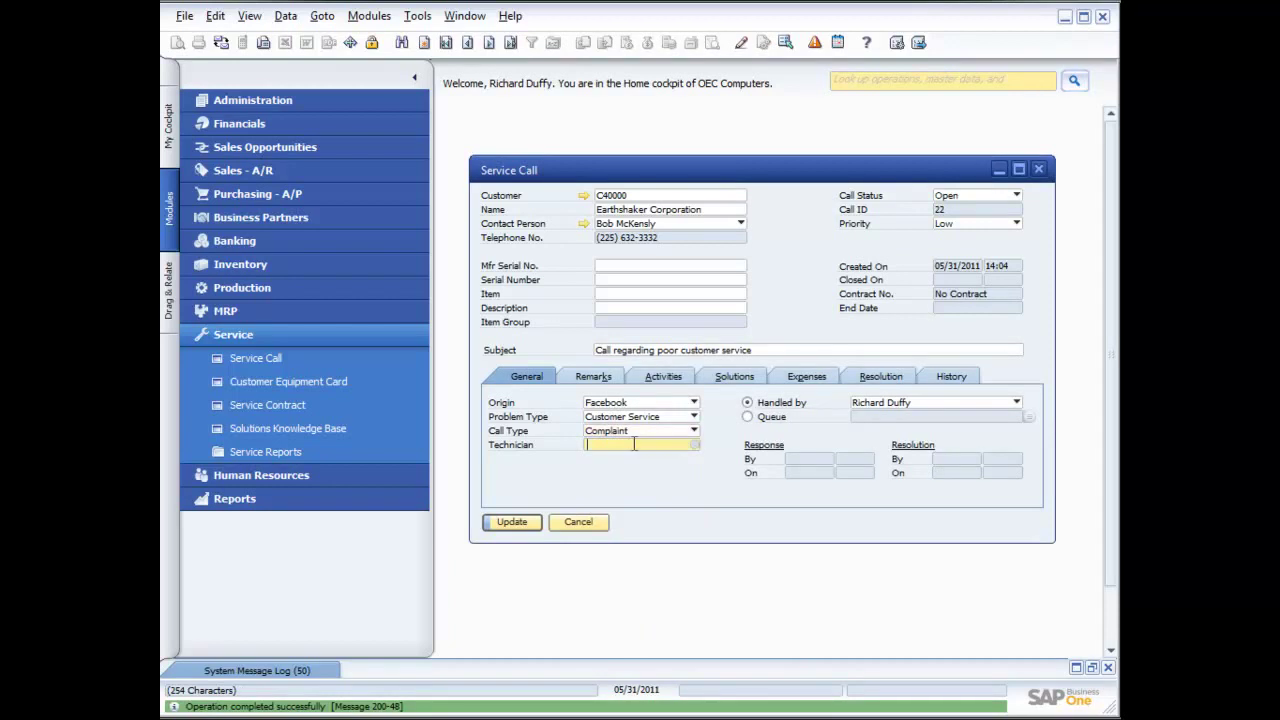
pyautogui.click(694, 445)
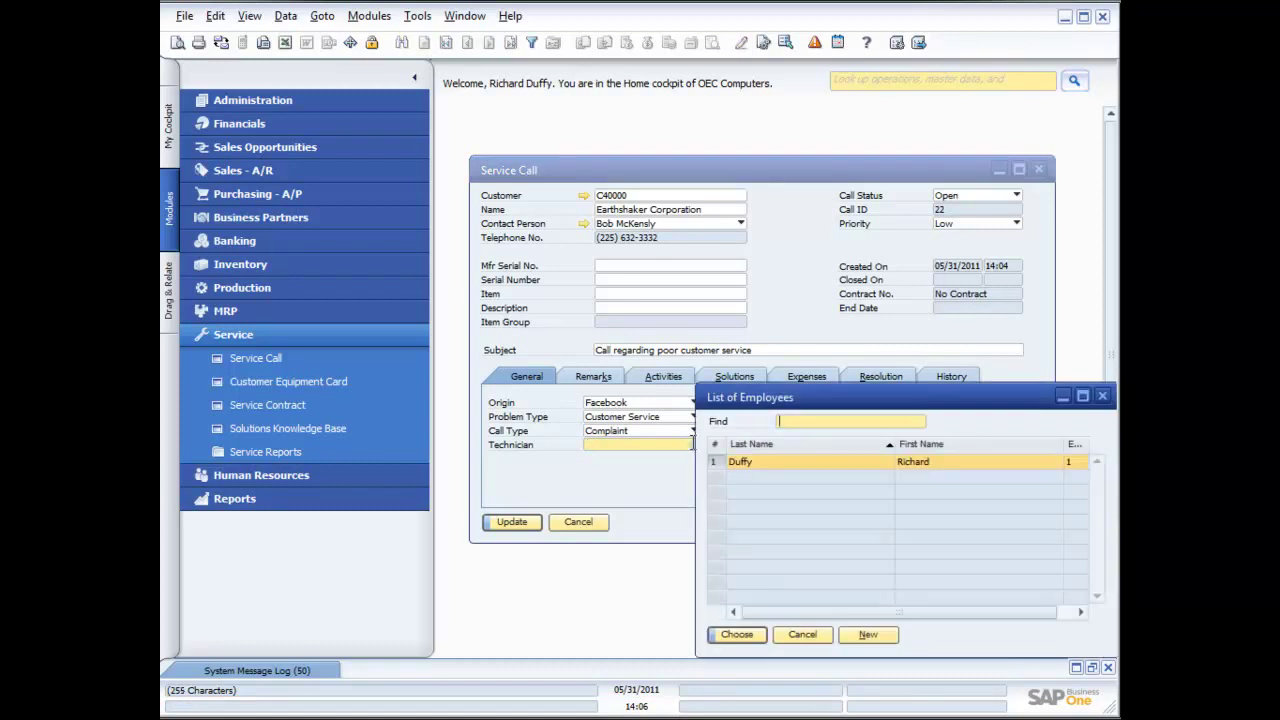
pyautogui.click(800, 640)
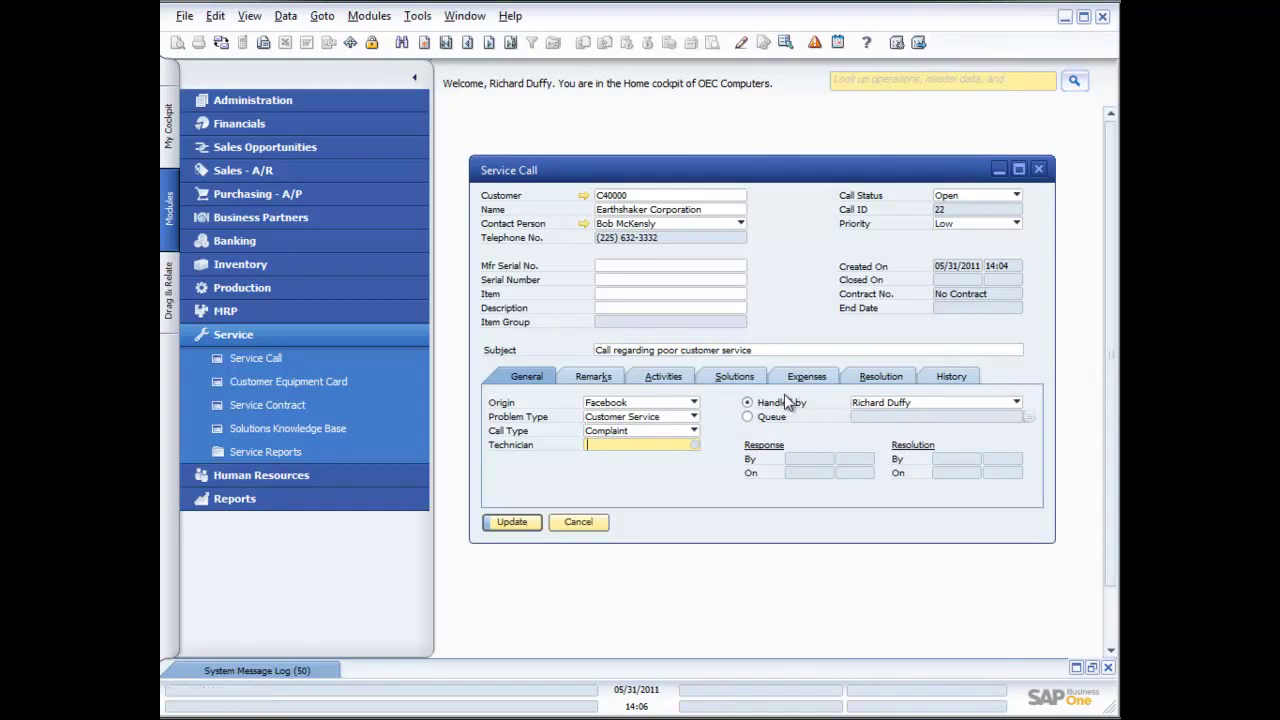
# - Enter a remark that the contact called and had an issue regarding a recent interaction with the field service team
pyautogui.click(596, 378)
pyautogui.click(597, 443)
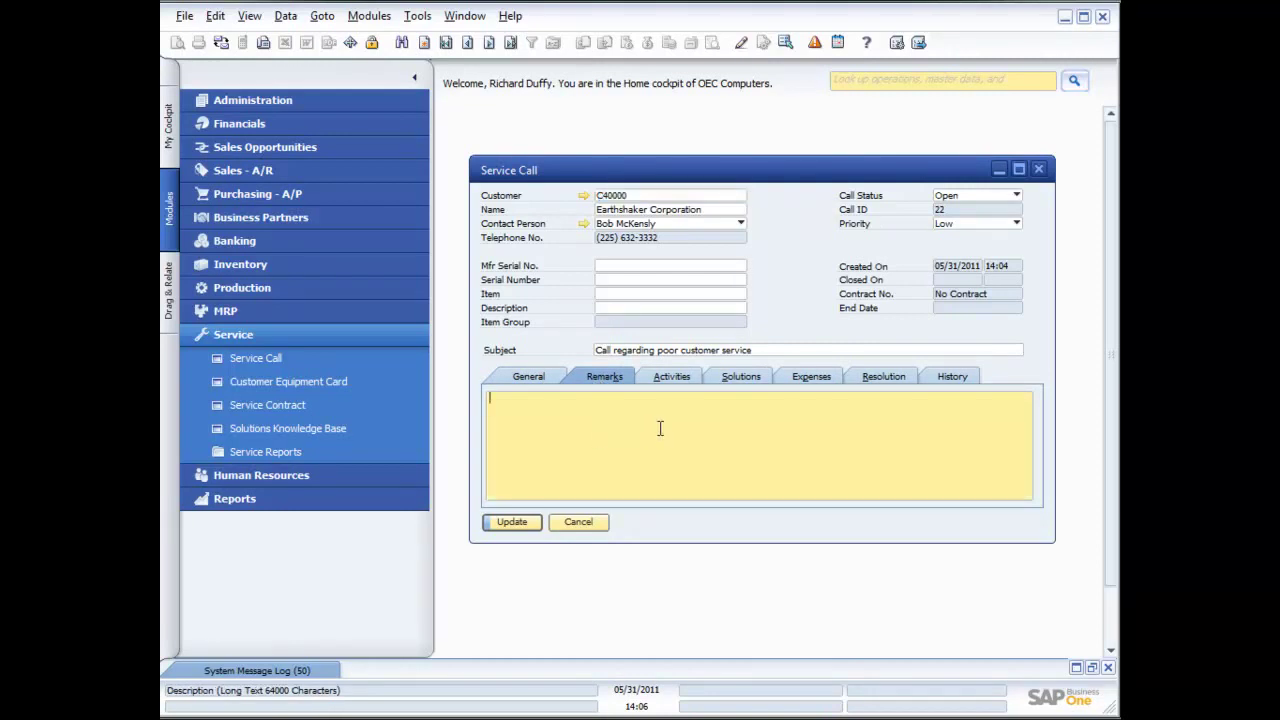
pyautogui.write('Bob called and he had an issue regarding a recent interaction with the field ')
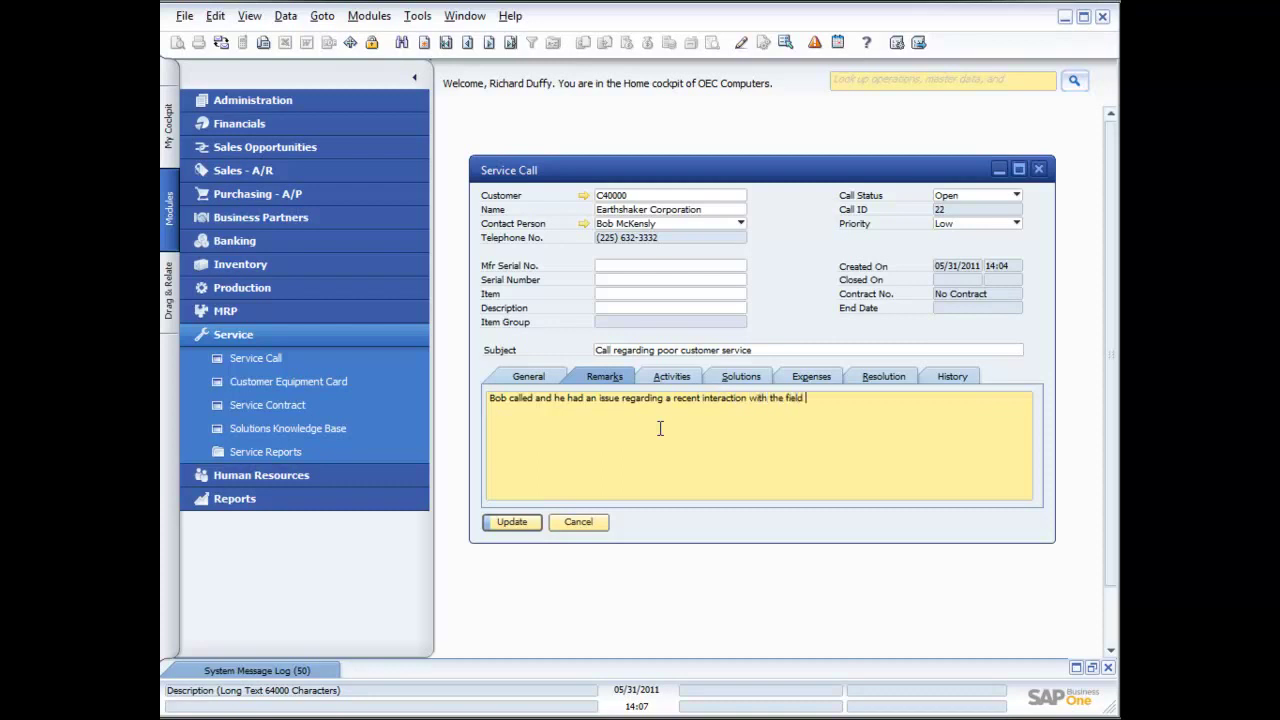
pyautogui.write('service yeam')
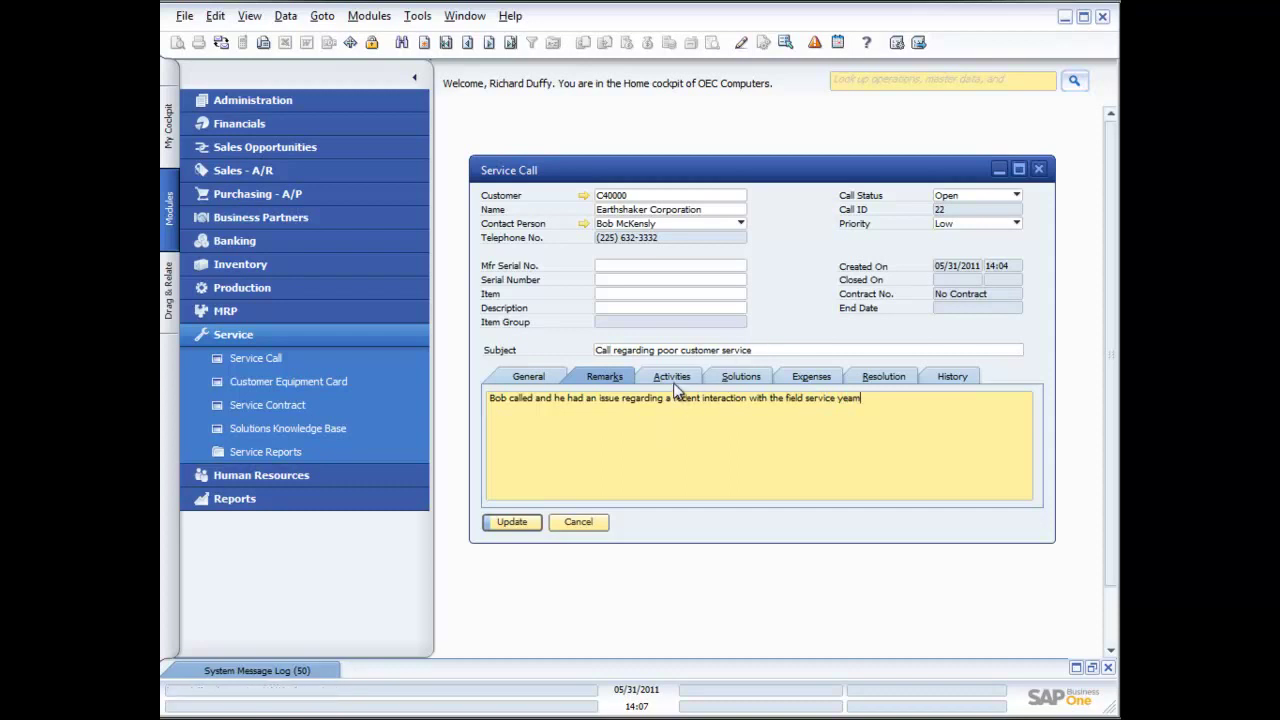
# - Review the service call's activities, solutions, expenses and resolution sections
pyautogui.click(673, 378)
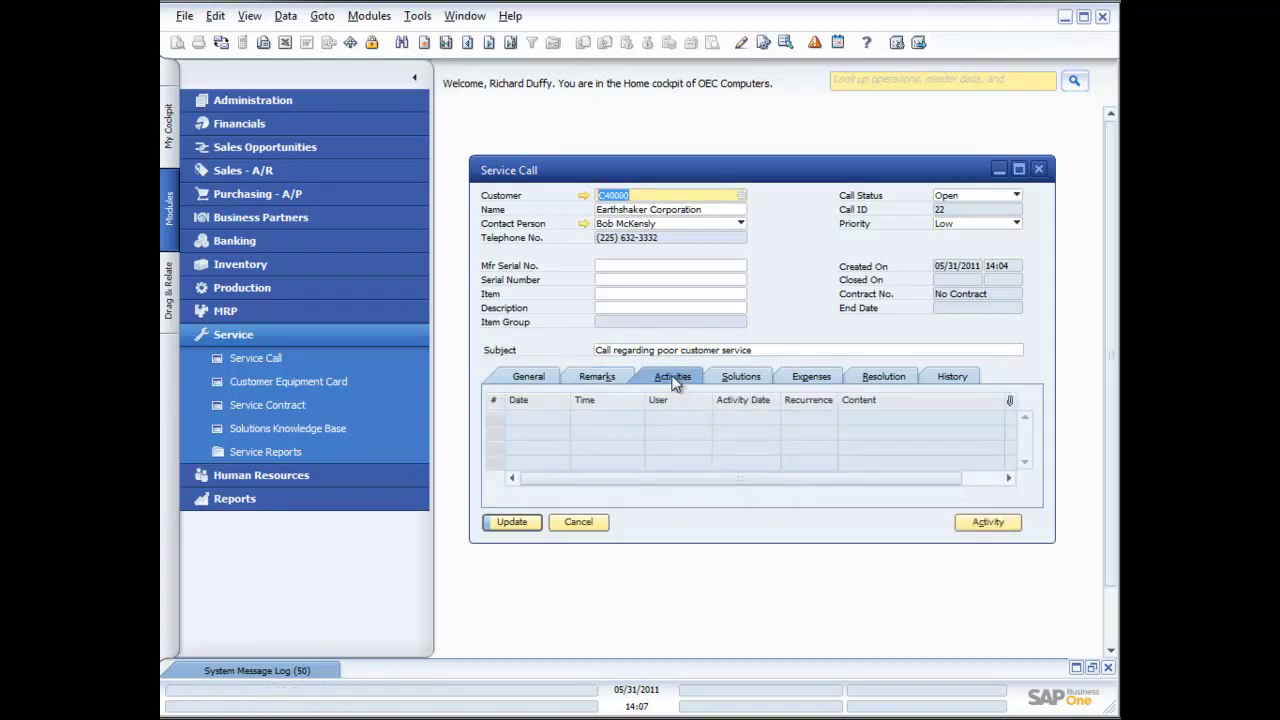
pyautogui.click(739, 378)
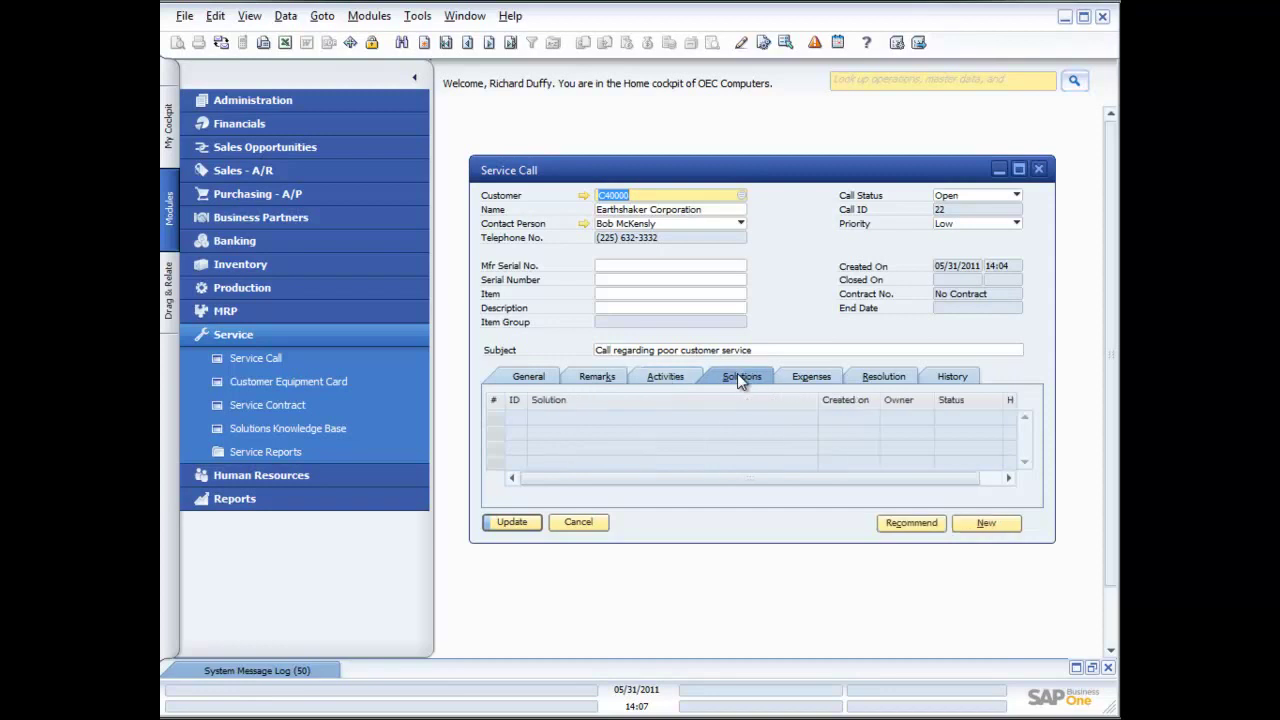
pyautogui.click(808, 378)
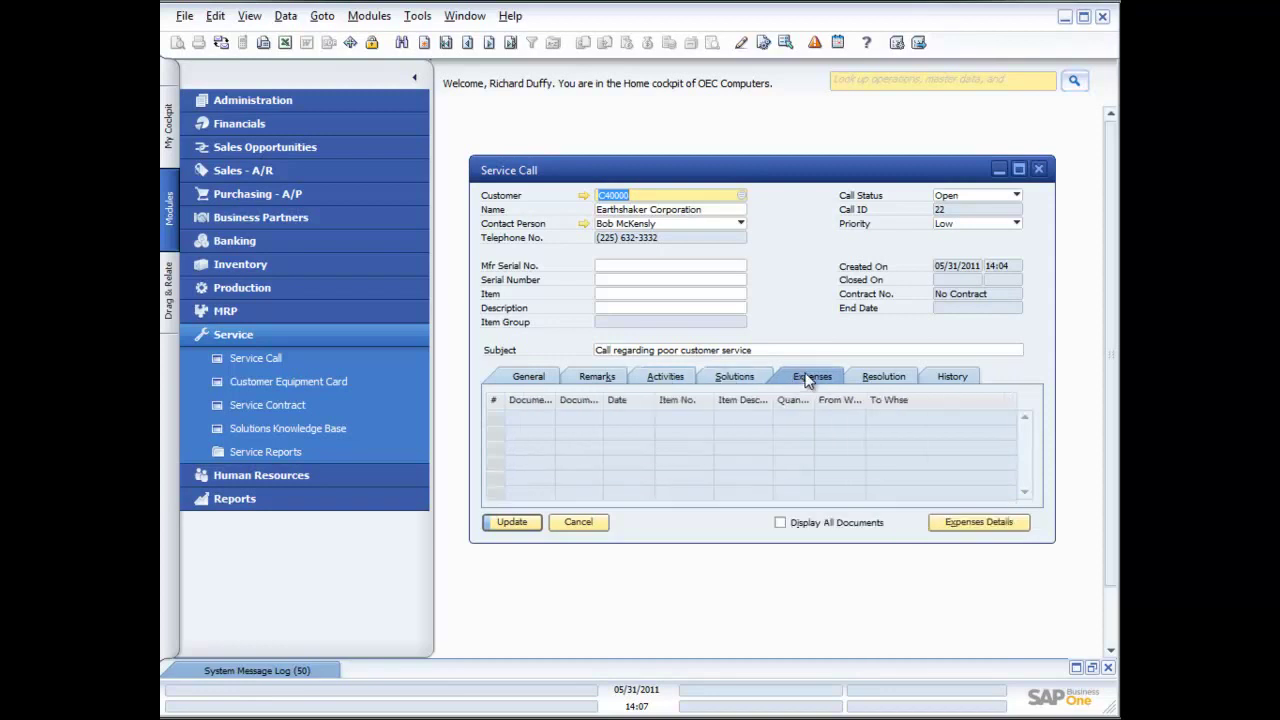
pyautogui.click(891, 379)
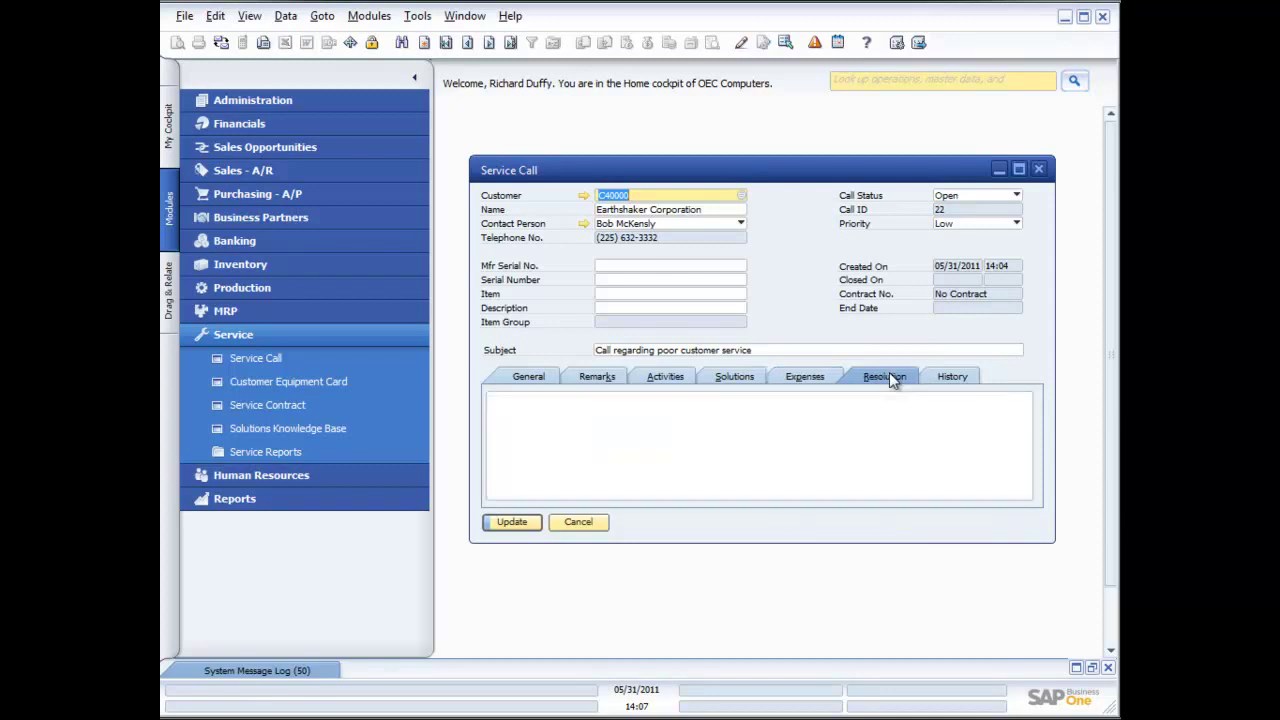
# - Save the pending changes to the service call and review its history
pyautogui.click(950, 375)
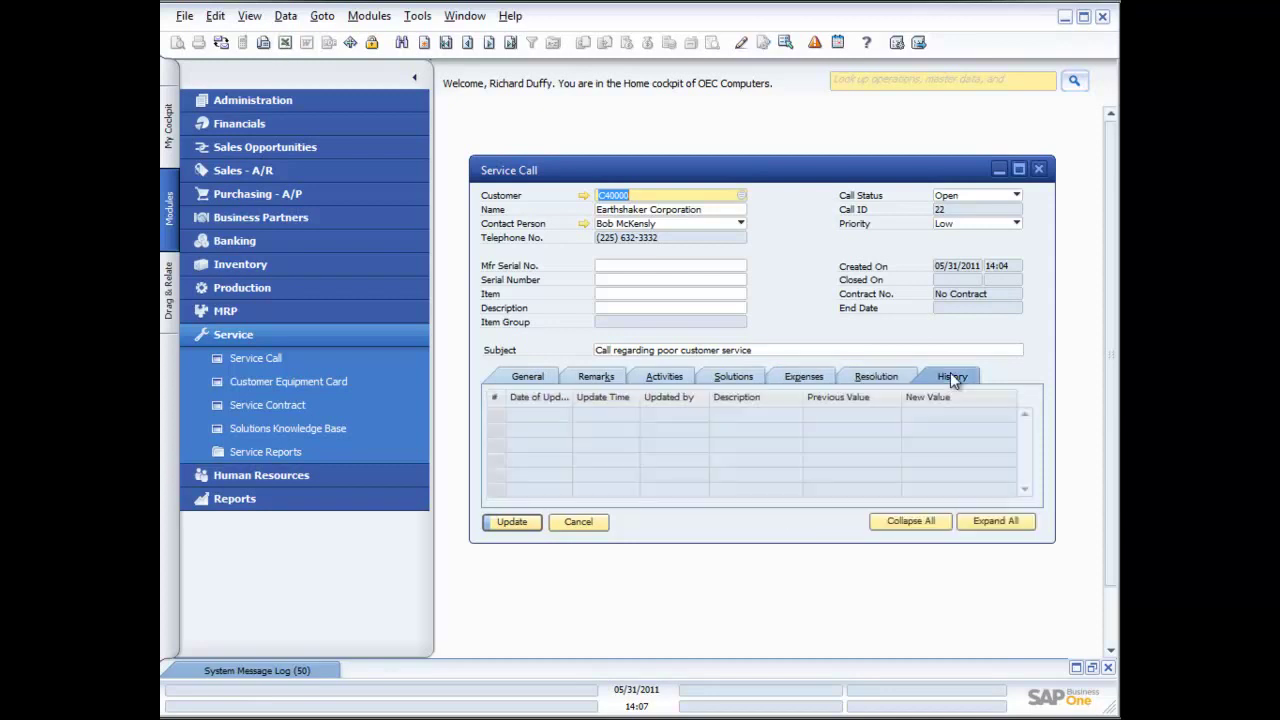
pyautogui.click(511, 522)
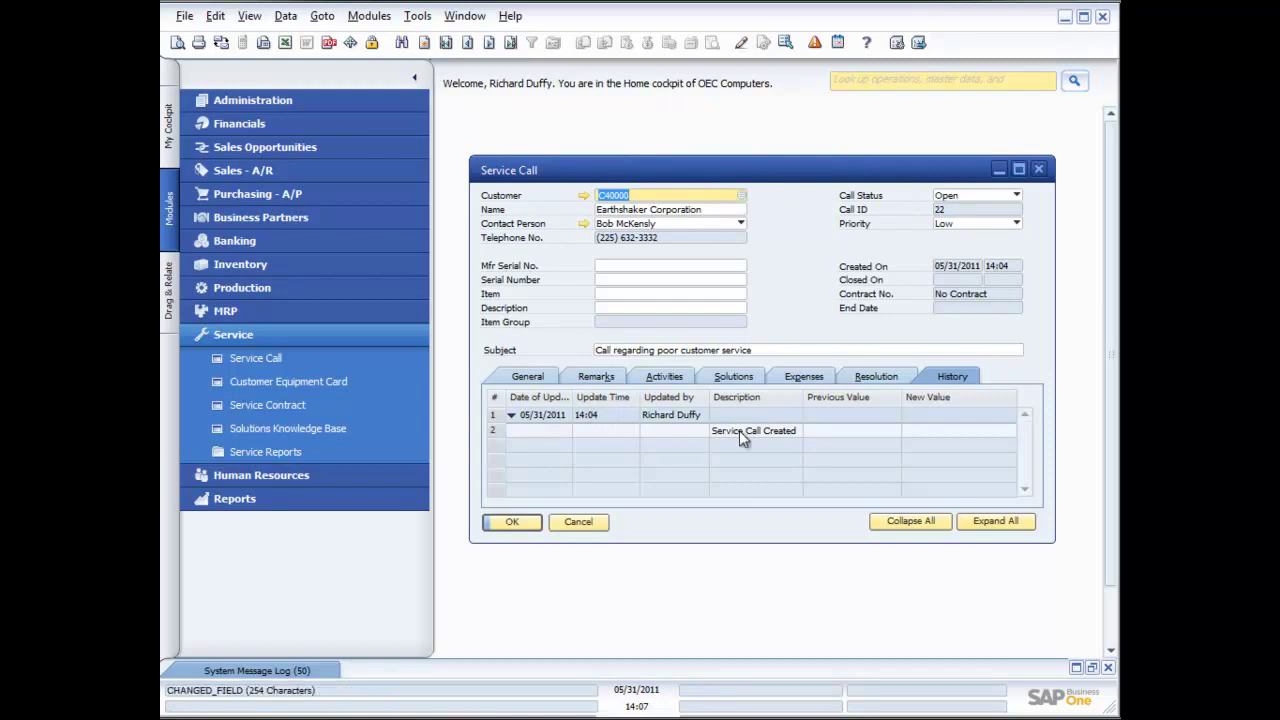
# - Assign the only listed employee as the service call's technician, save the call, and check its history
pyautogui.click(527, 380)
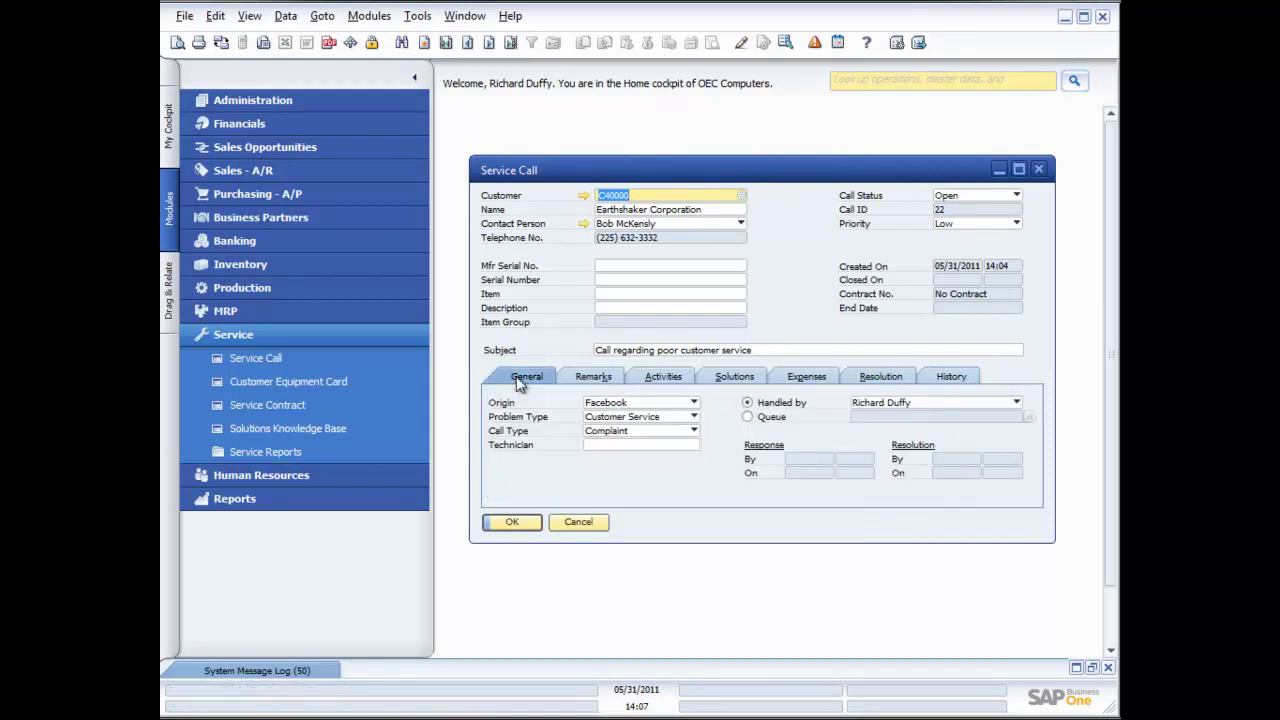
pyautogui.click(644, 445)
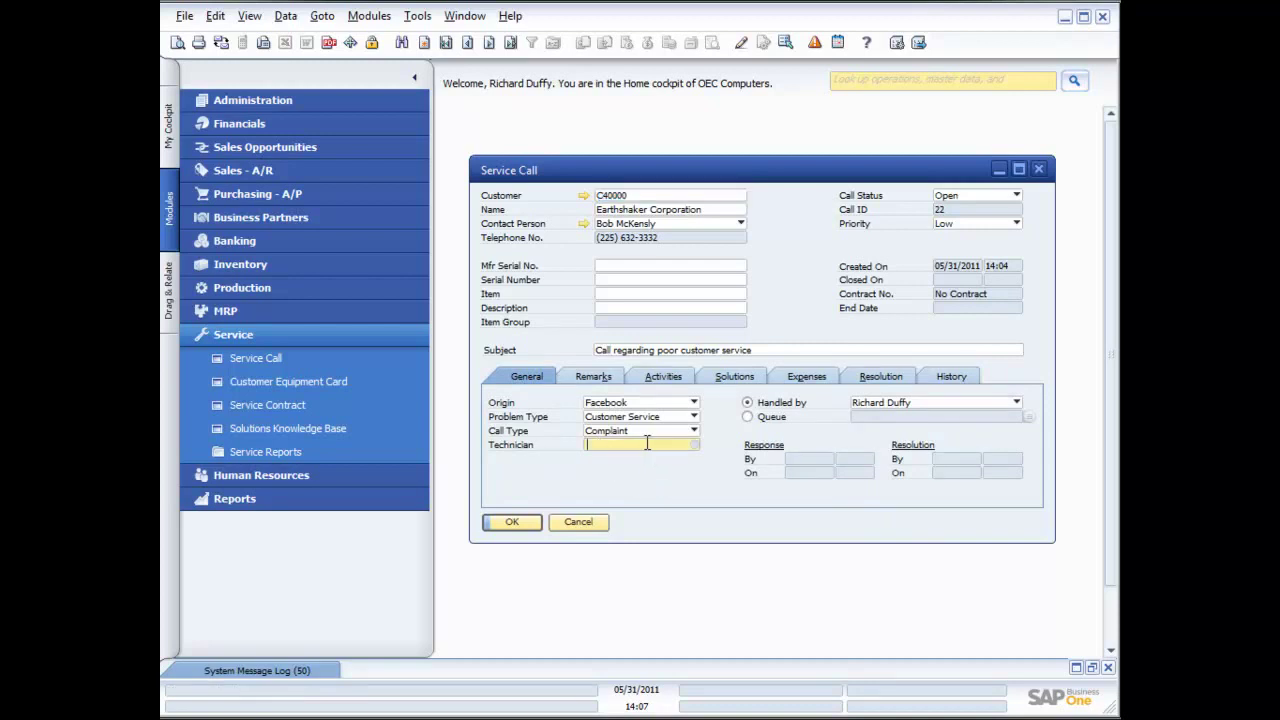
pyautogui.click(694, 443)
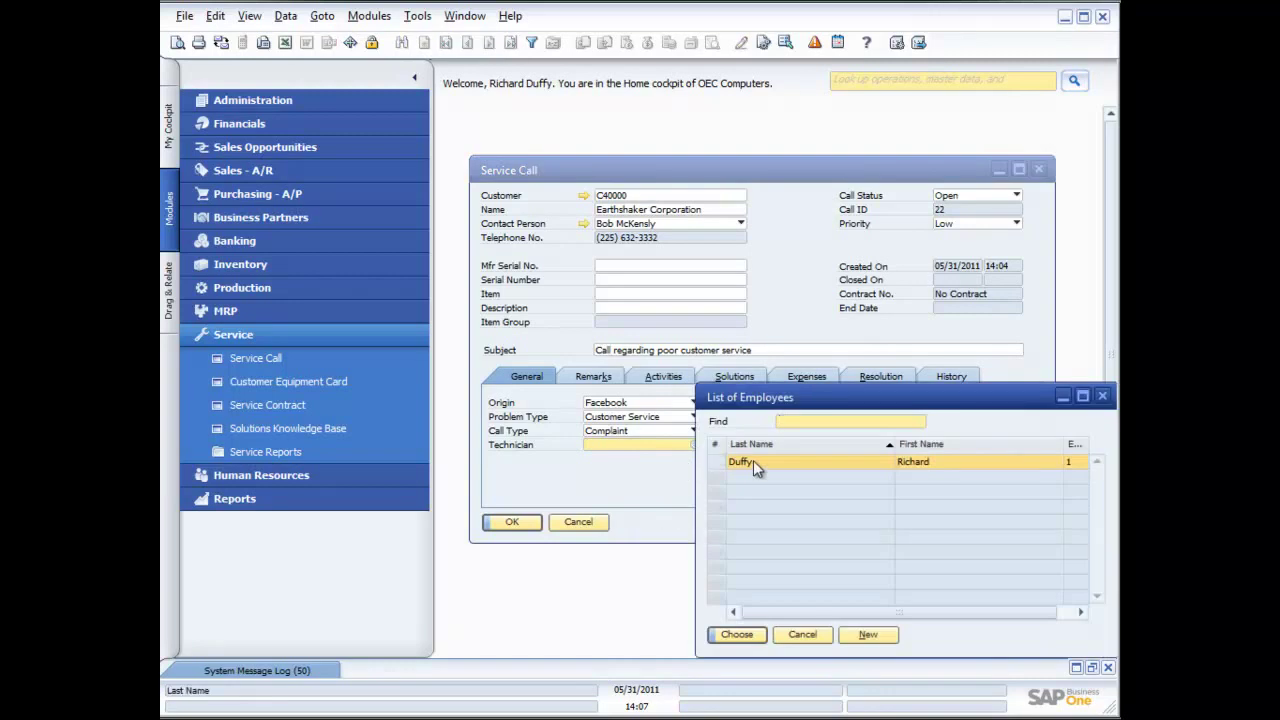
pyautogui.doubleClick(753, 460)
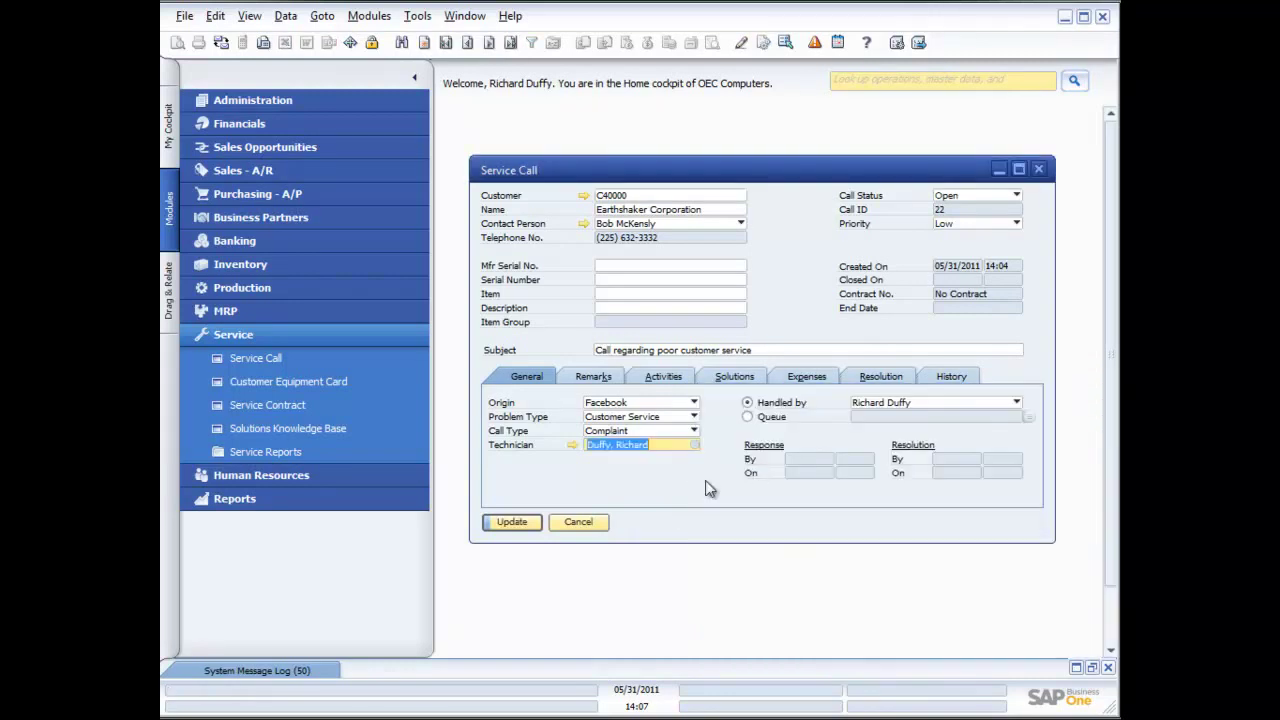
pyautogui.click(512, 525)
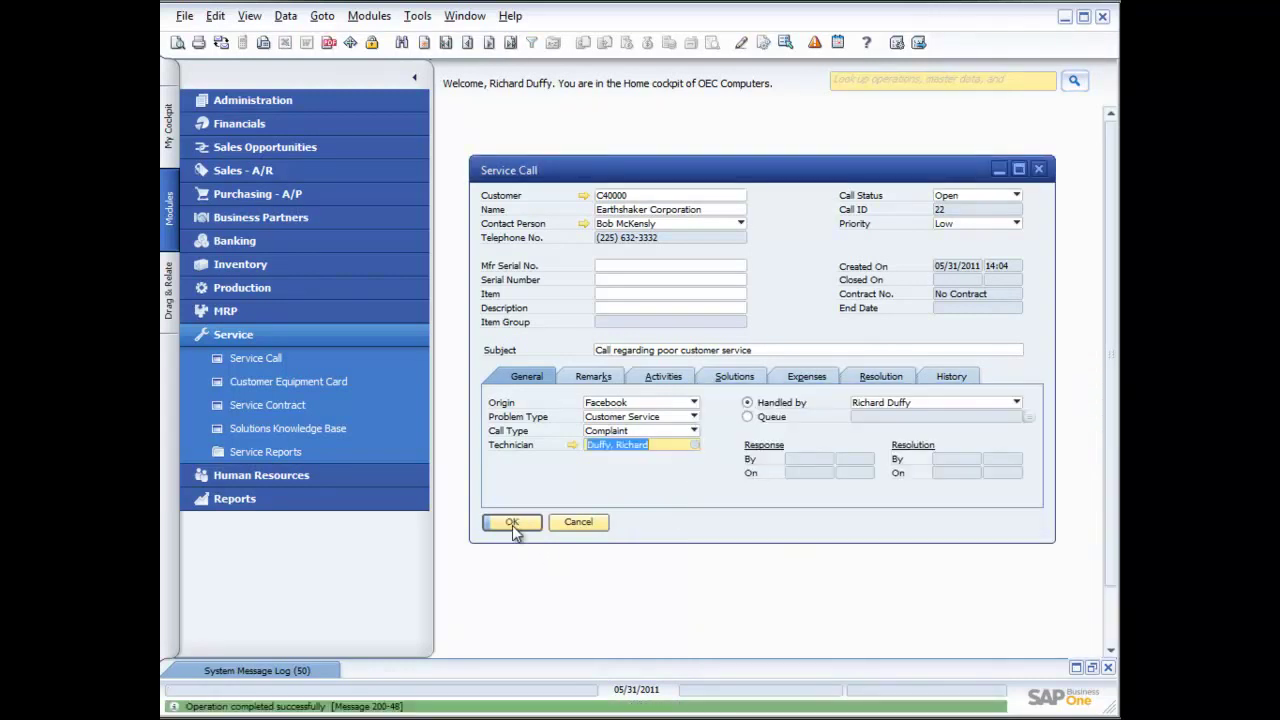
pyautogui.click(933, 370)
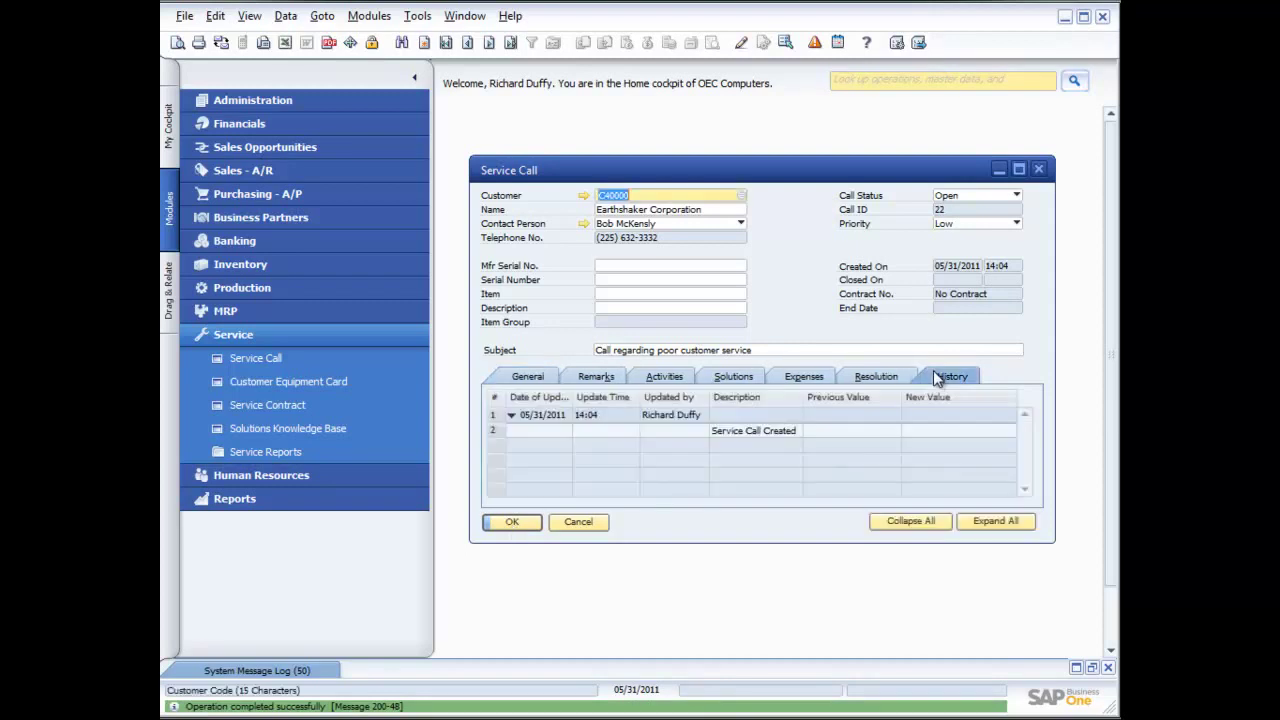
# - Start a new phone call activity for the service call and set its type to Customer Service
pyautogui.click(527, 376)
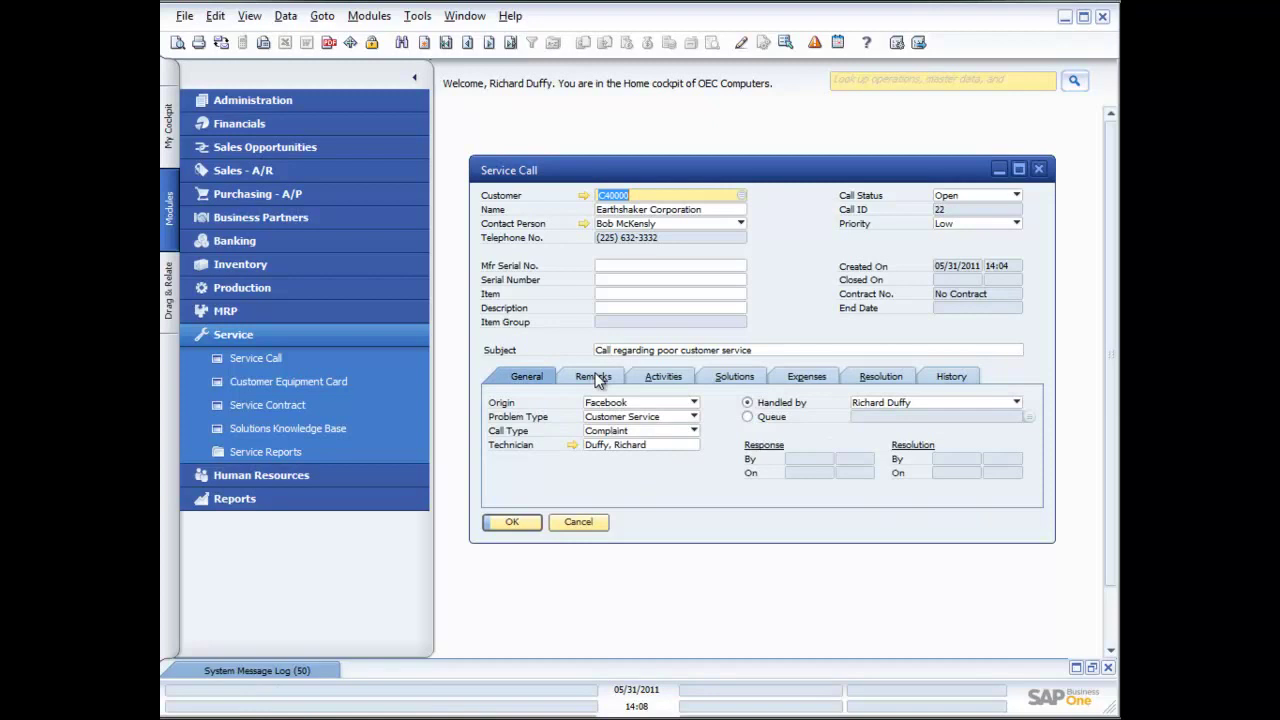
pyautogui.click(598, 380)
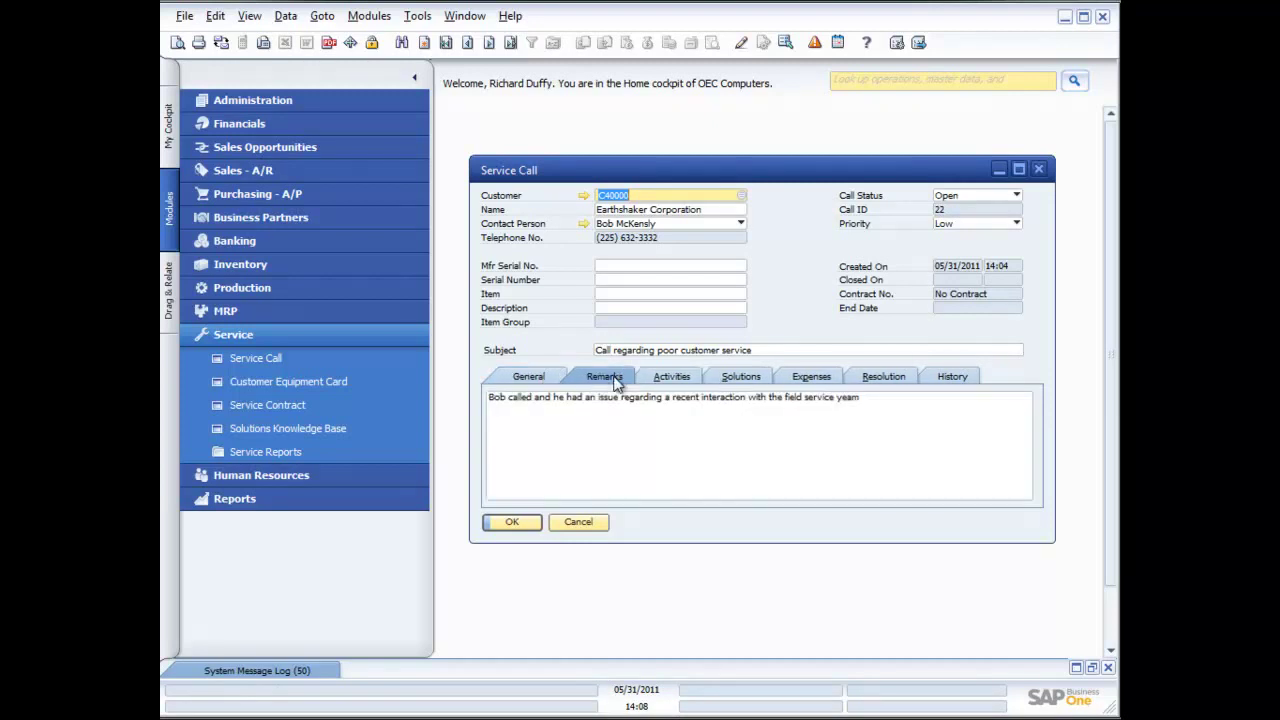
pyautogui.click(672, 380)
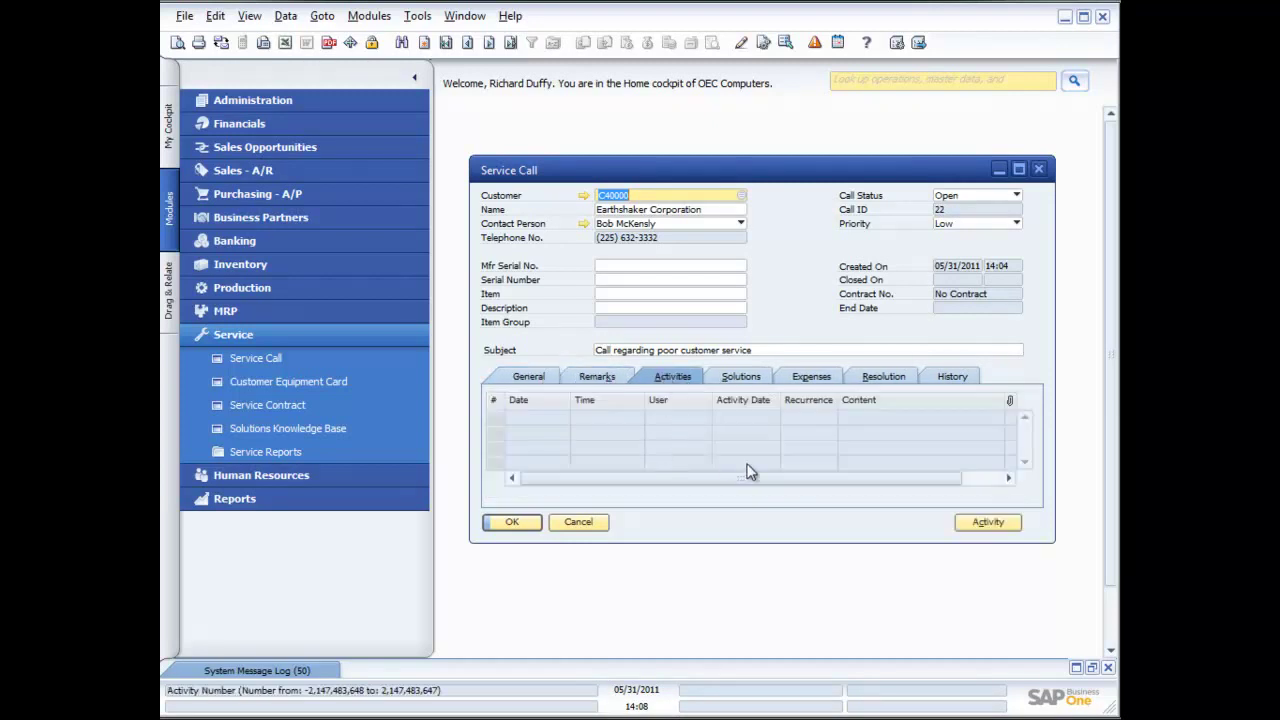
pyautogui.click(986, 522)
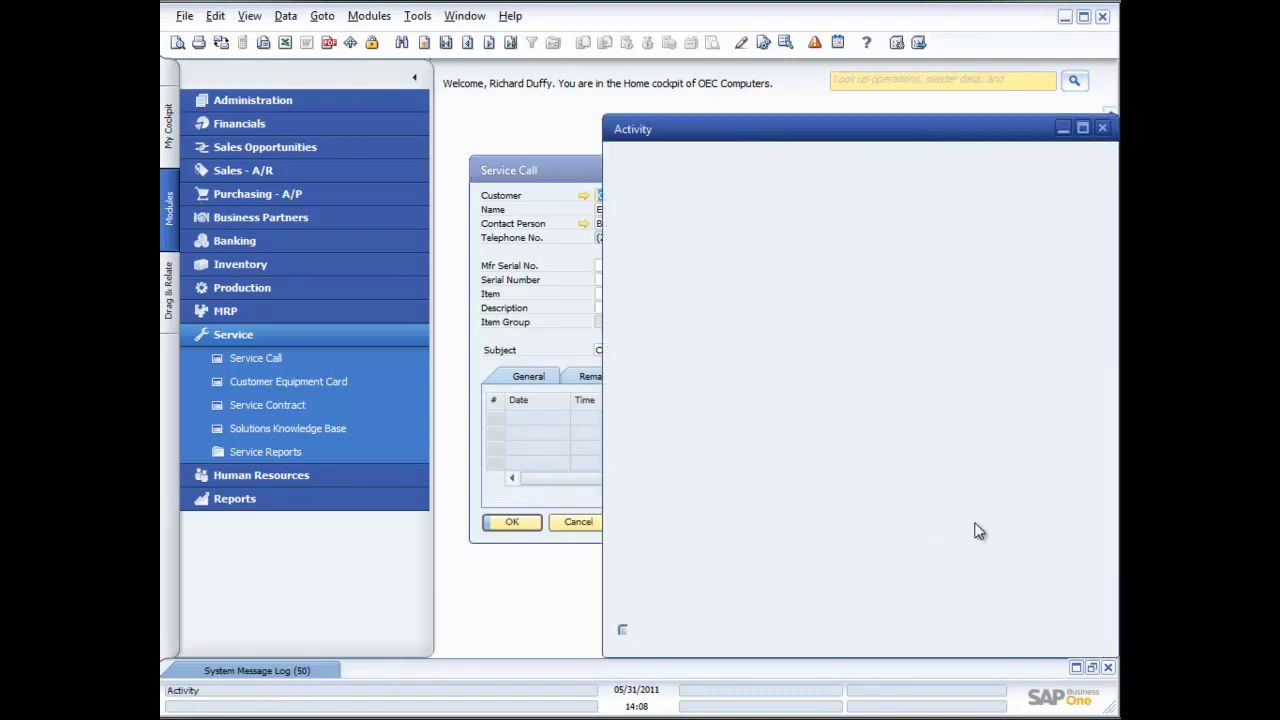
pyautogui.moveTo(774, 128); pyautogui.dragTo(712, 113)
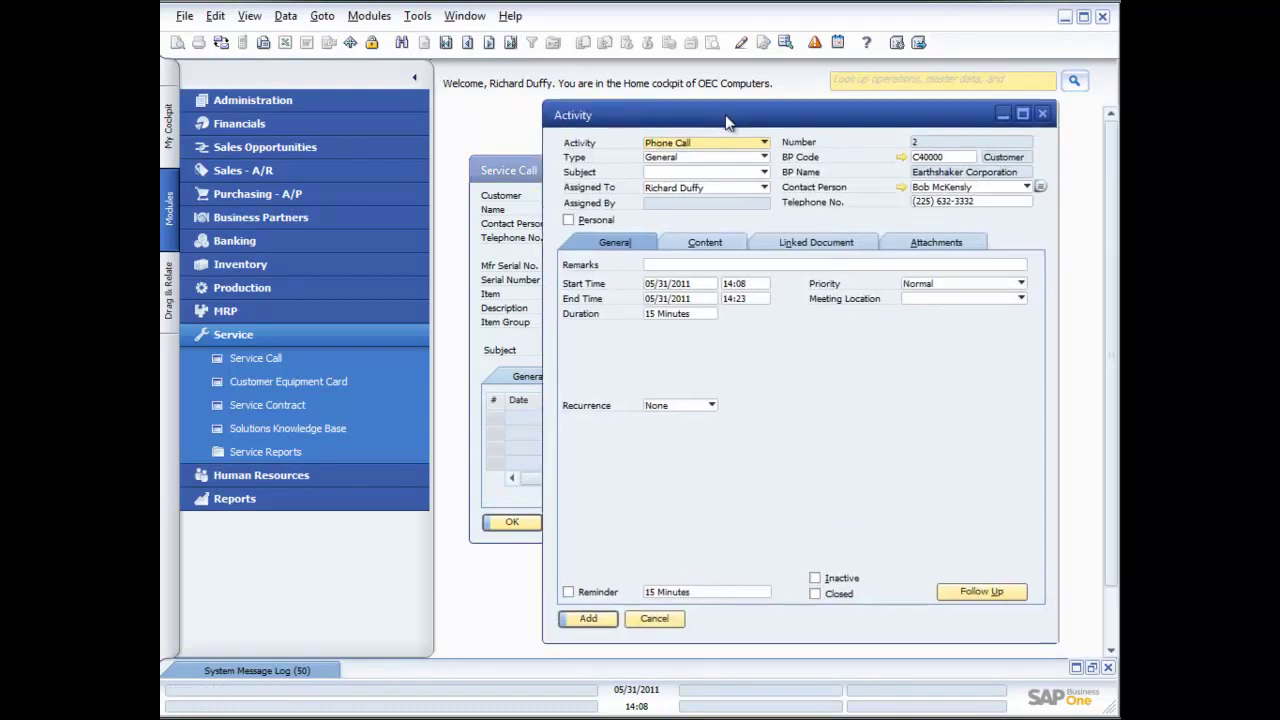
pyautogui.click(761, 157)
pyautogui.click(726, 169)
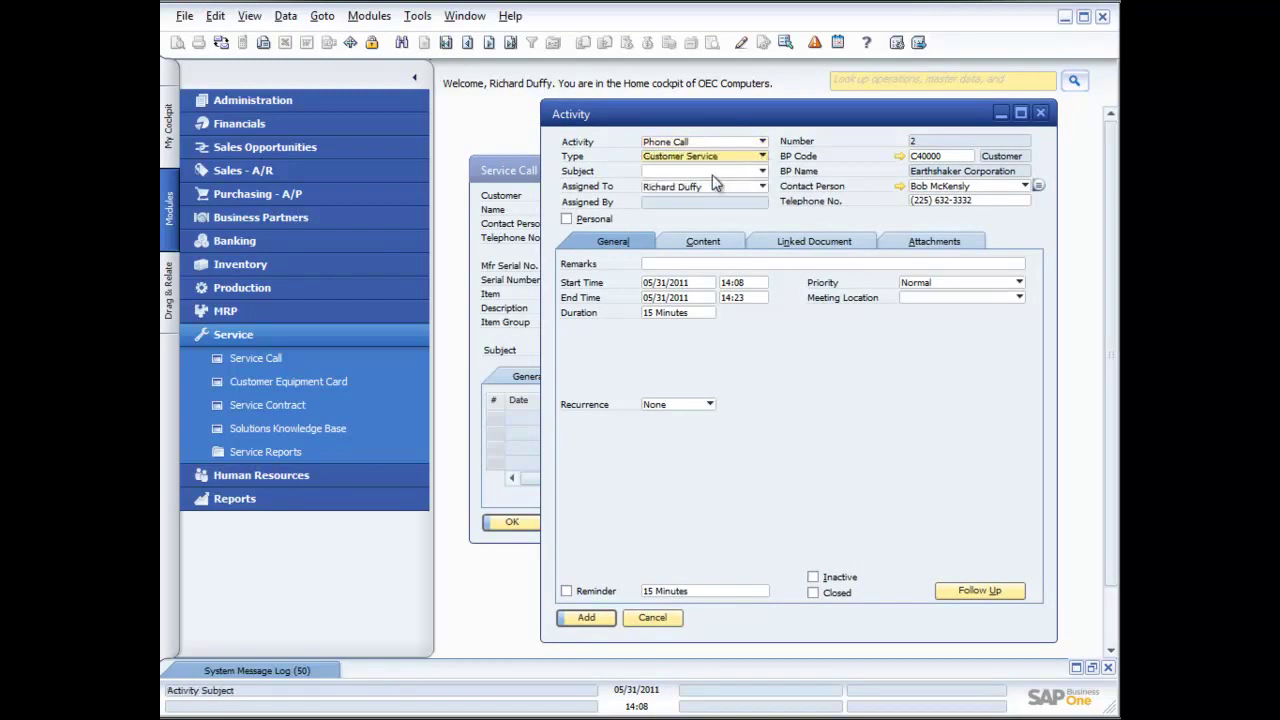
# - Define a new activity subject "Complaint Follow Up" and assign it to the activity
pyautogui.click(762, 171)
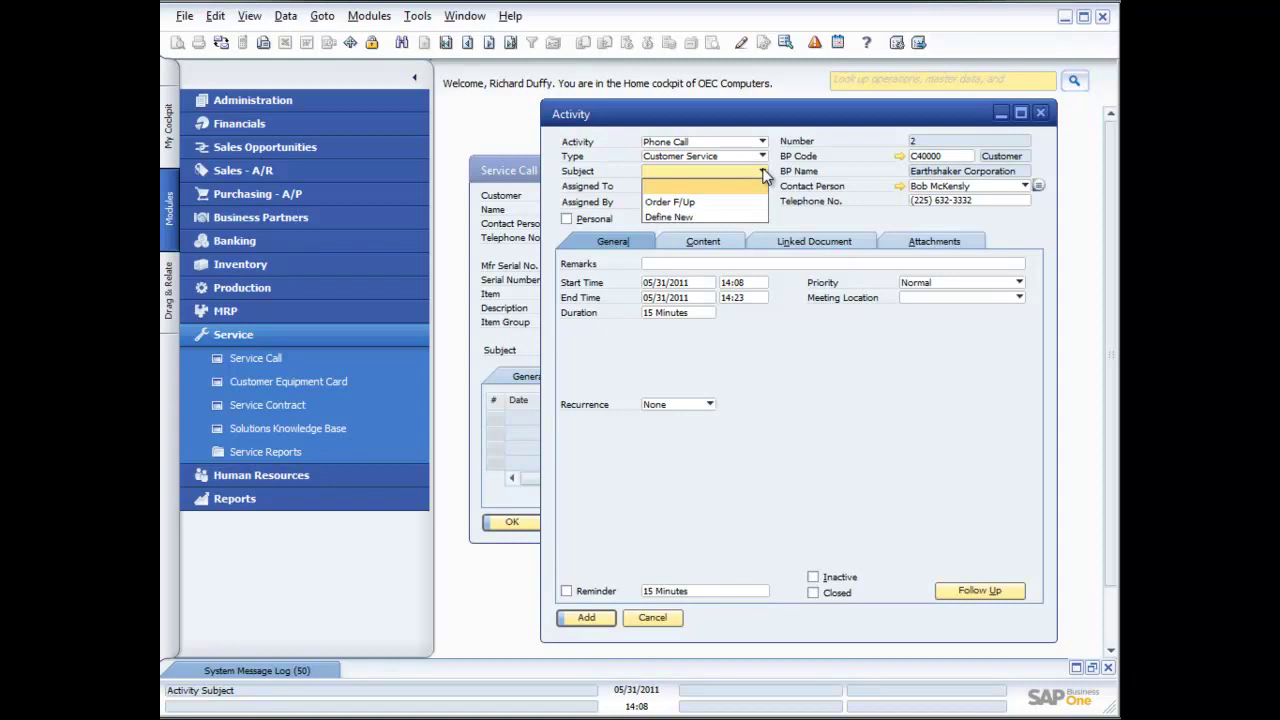
pyautogui.click(693, 216)
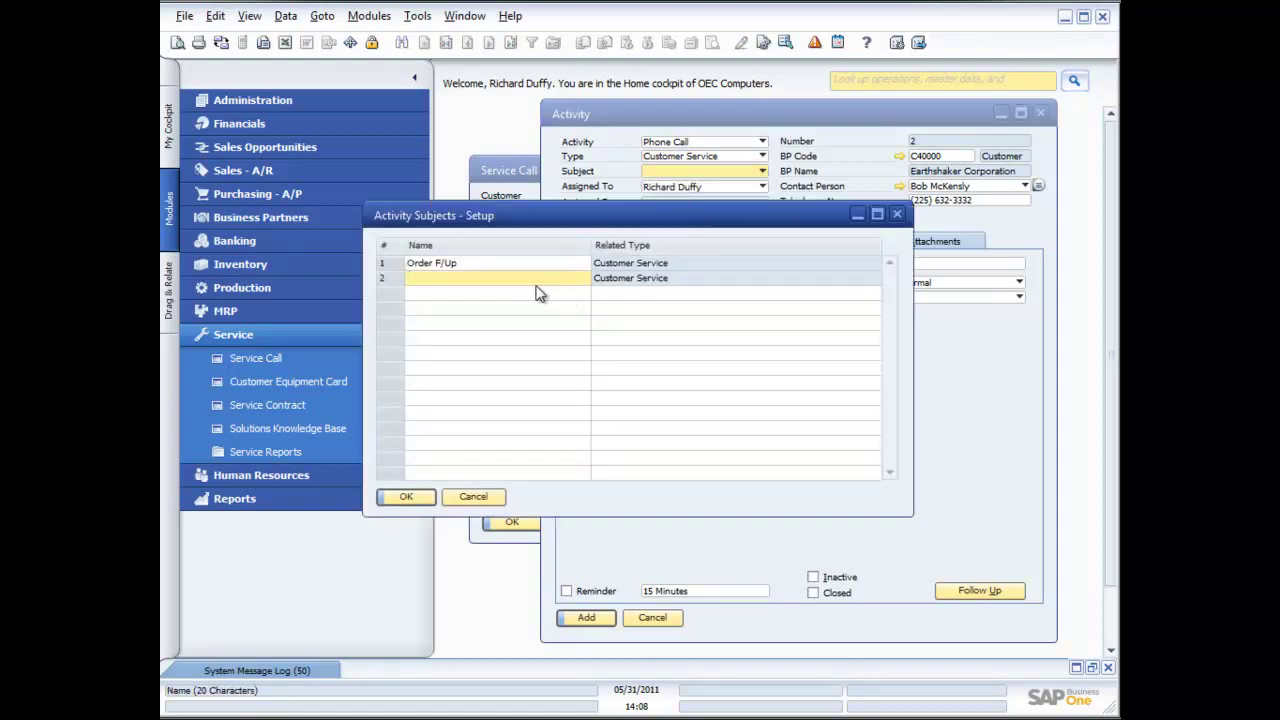
pyautogui.write('Complaint Fol')
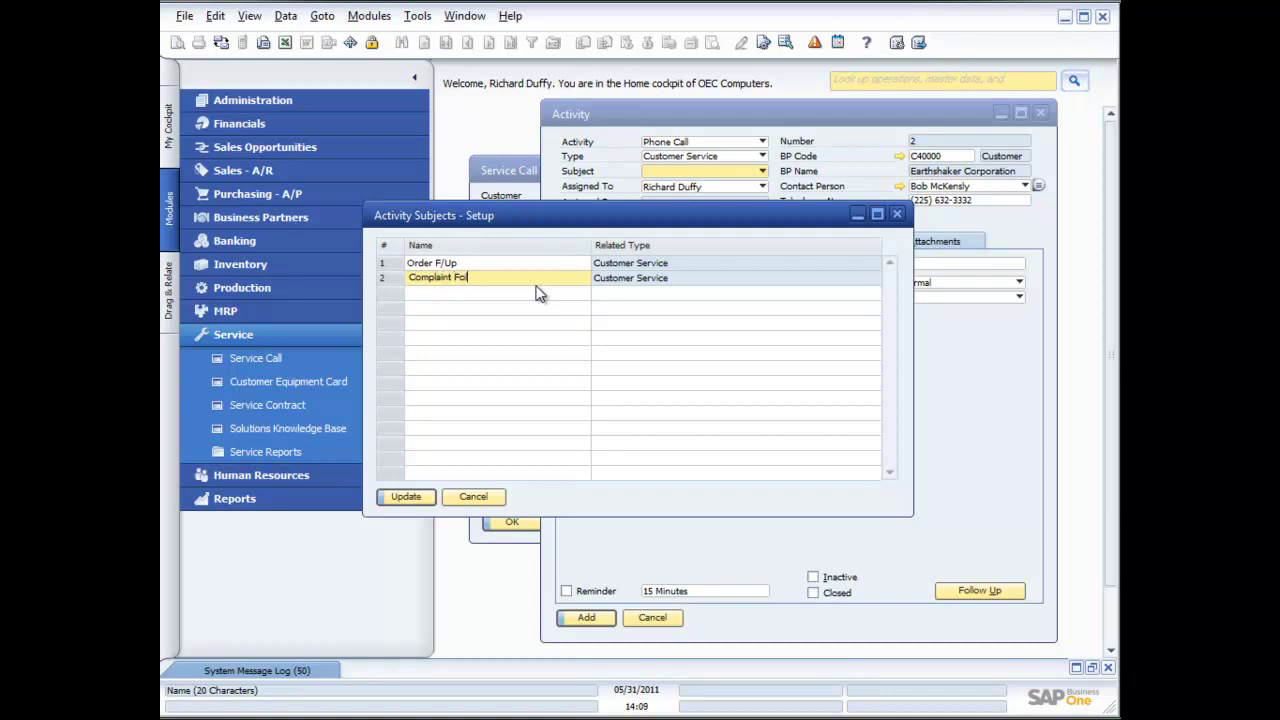
pyautogui.write('low Up')
pyautogui.click(415, 500)
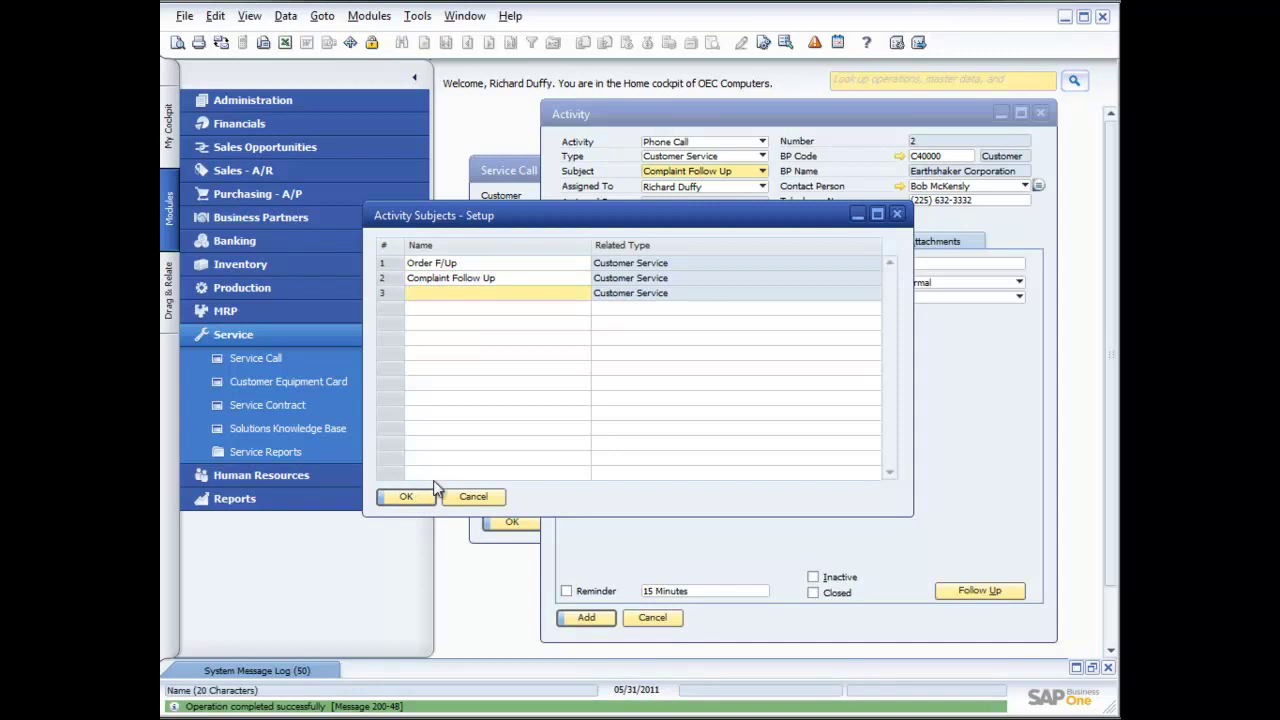
pyautogui.click(418, 498)
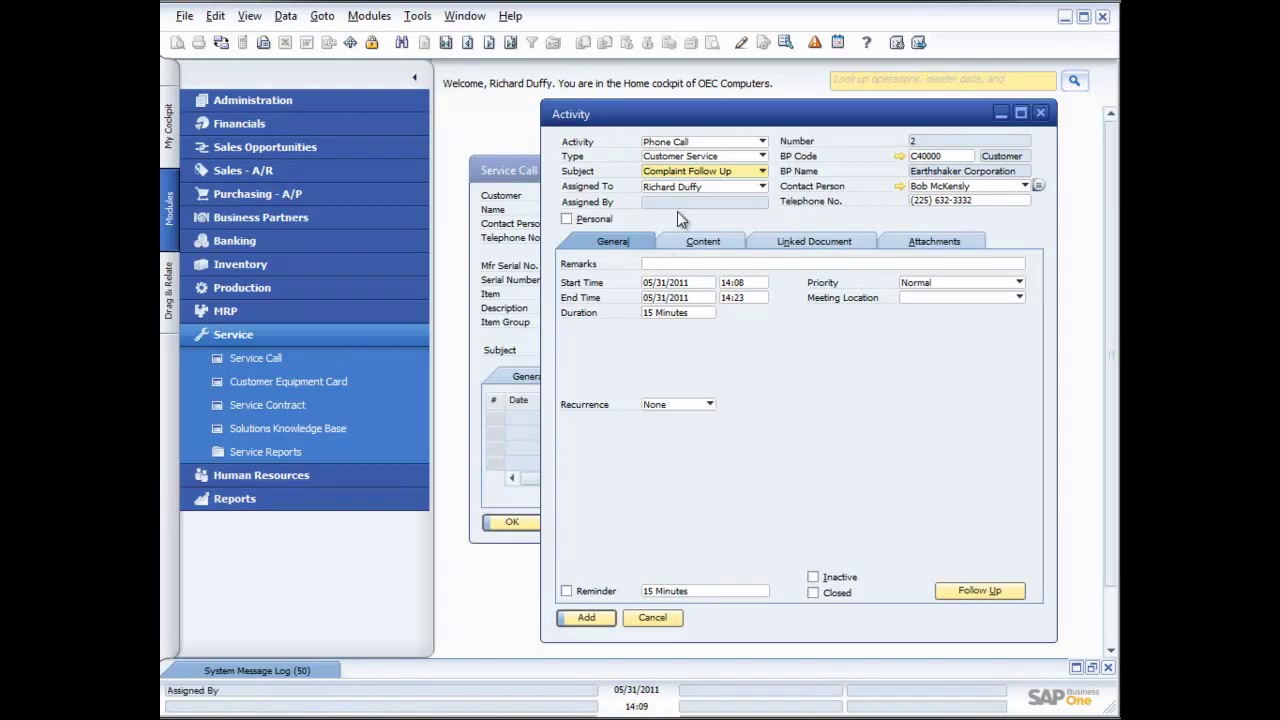
# - Check which users the activity can be assigned to, and keep the current assignee
pyautogui.click(762, 187)
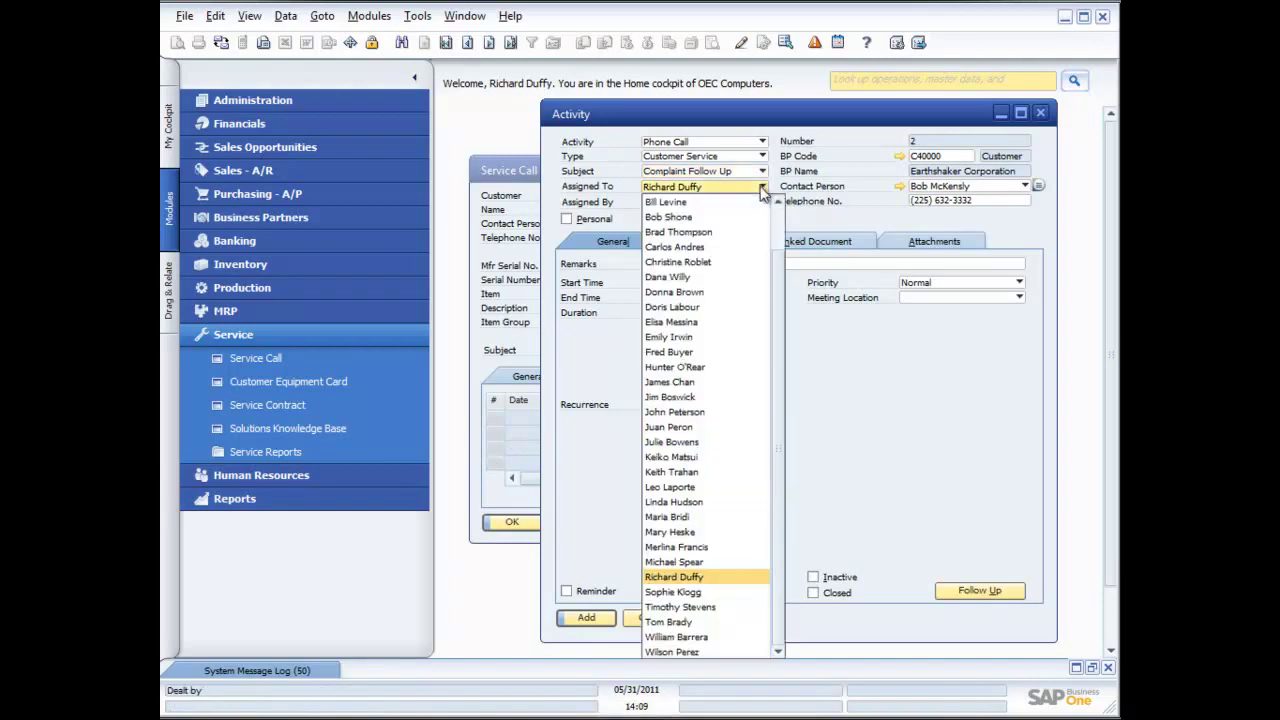
pyautogui.moveTo(778, 350)
pyautogui.mouseDown()
pyautogui.moveTo(784, 292)
pyautogui.moveTo(773, 340)
pyautogui.mouseUp()
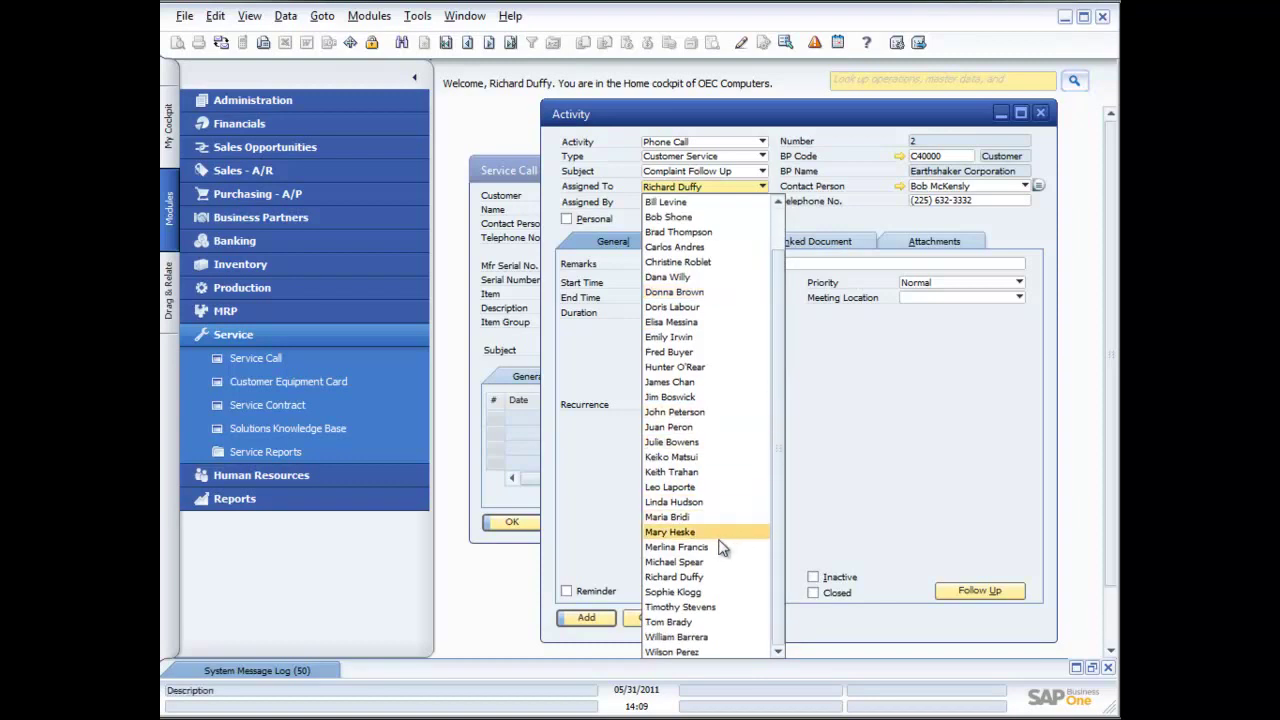
pyautogui.click(712, 578)
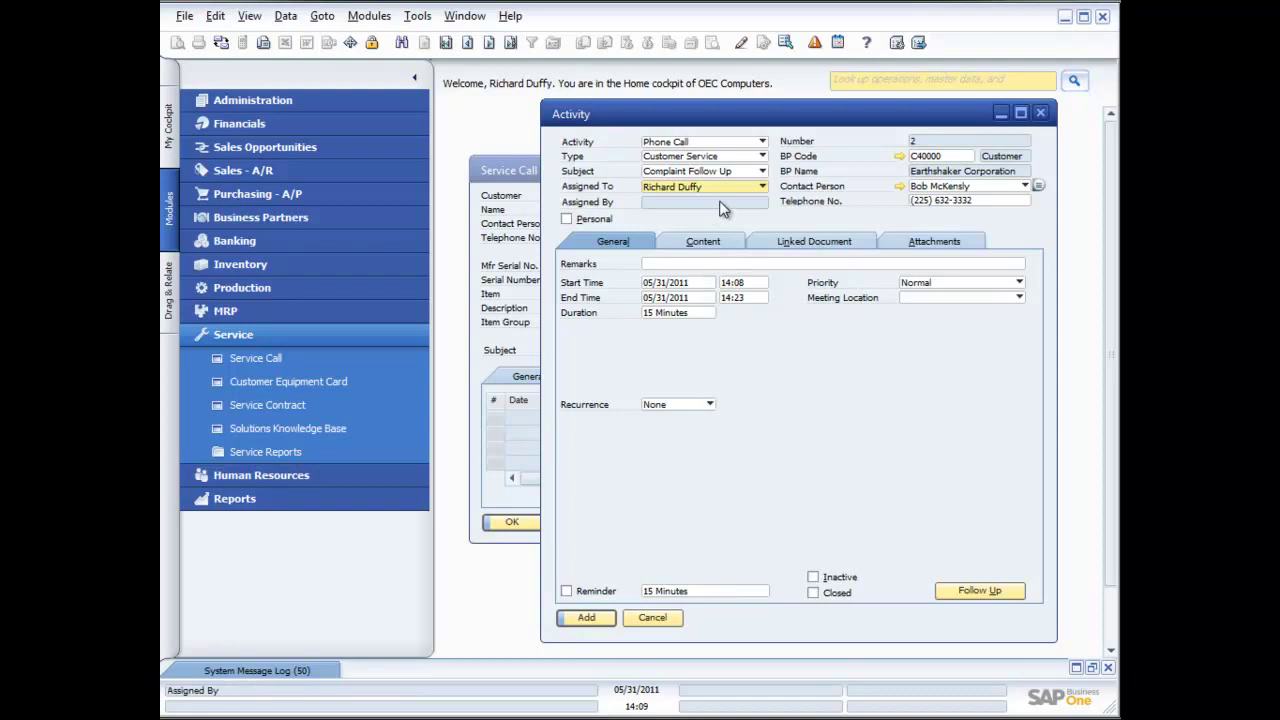
# - Enter an activity remark that the contact was called to explain the situation and was offered a discount
pyautogui.click(691, 262)
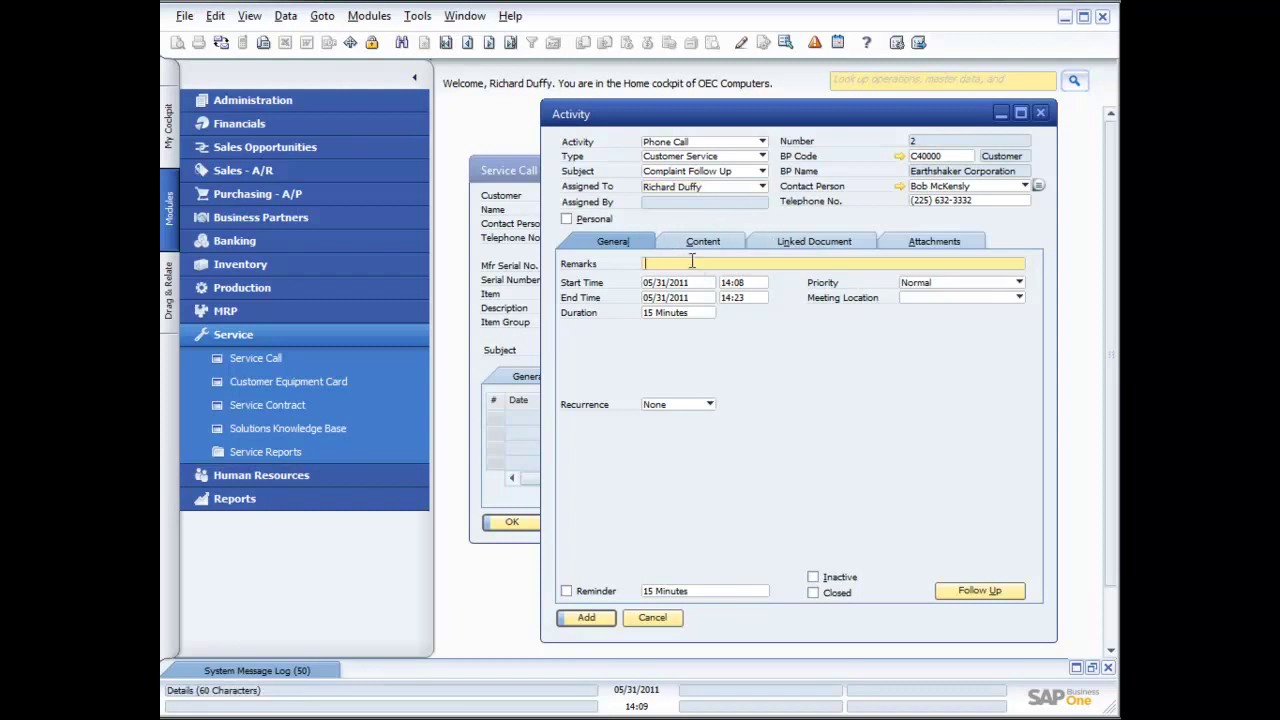
pyautogui.write('Calle')
pyautogui.write('d bob to e')
pyautogui.write('xplain th')
pyautogui.write('e situa')
pyautogui.write('t')
pyautogui.write('tio')
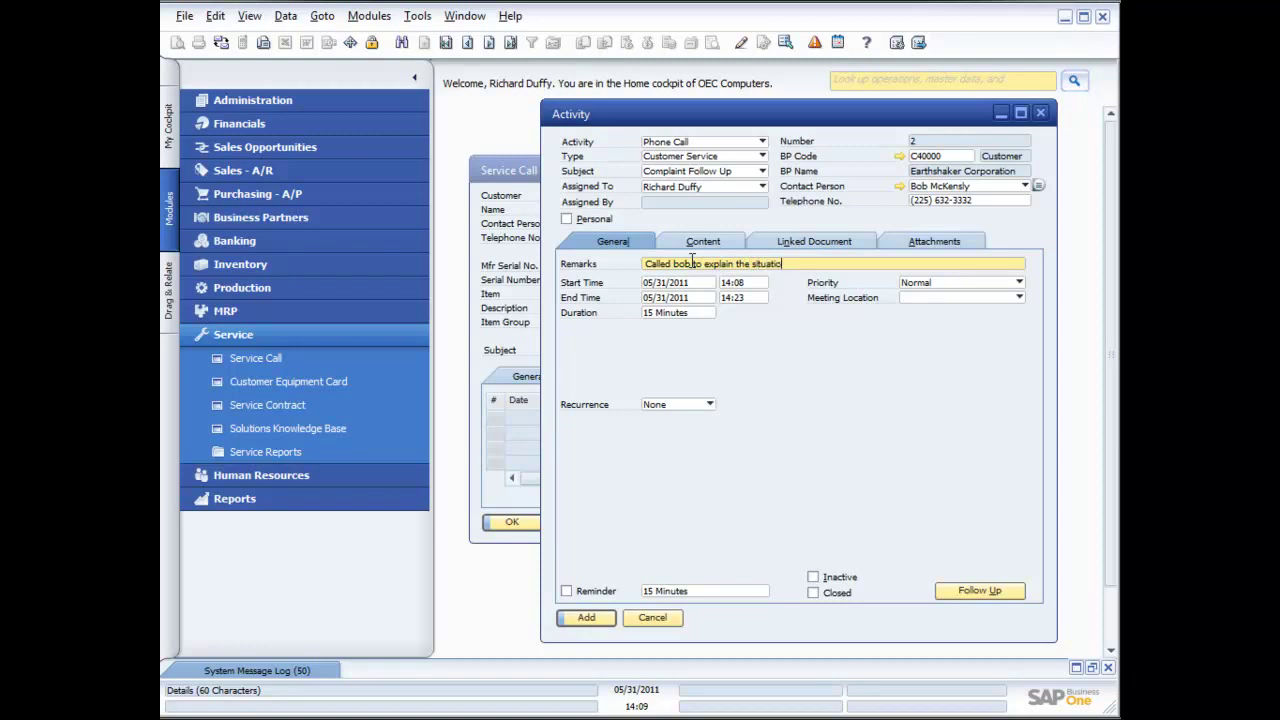
pyautogui.write('n and offered to discuount')
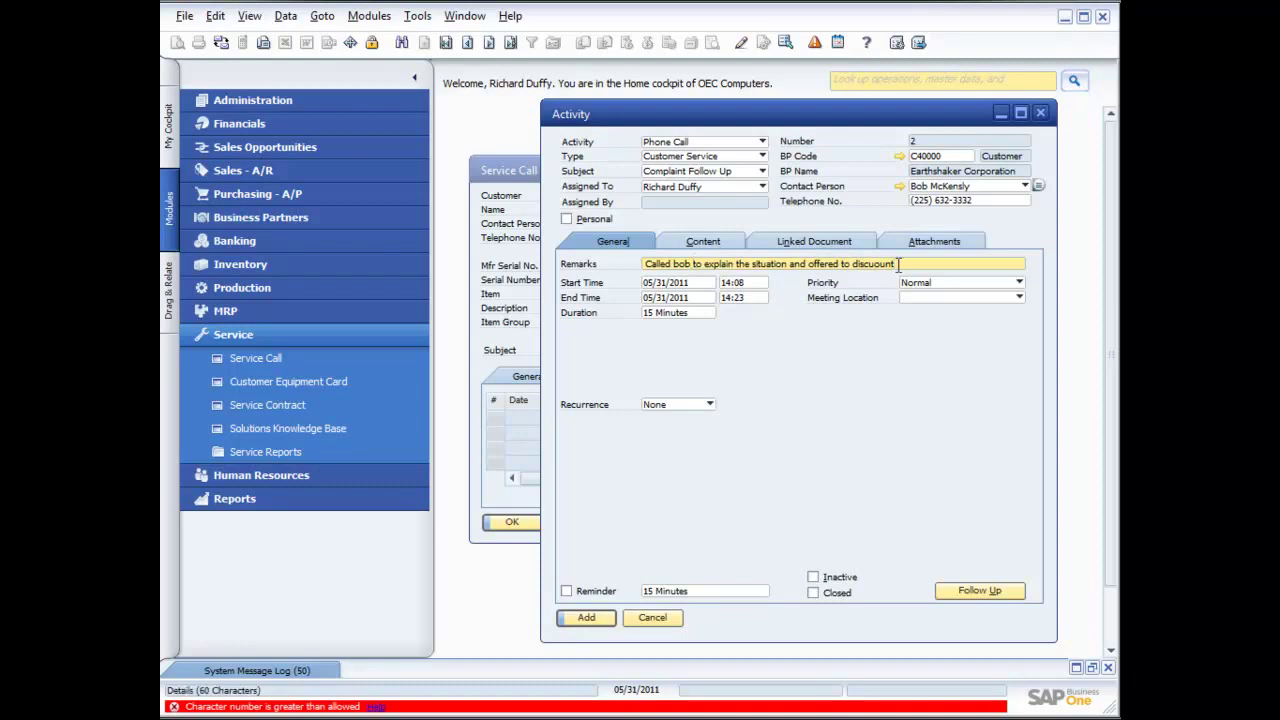
pyautogui.press('BackSpace')
pyautogui.press('BackSpace')
pyautogui.press('BackSpace')
pyautogui.press('BackSpace')
pyautogui.press('BackSpace')
pyautogui.press('BackSpace')
pyautogui.press('BackSpace')
pyautogui.press('BackSpace')
pyautogui.press('BackSpace')
pyautogui.press('BackSpace')
pyautogui.press('BackSpace')
pyautogui.press('BackSpace')
pyautogui.write('discount')
# - Record in the activity's content a 5% discount offered on maintenance renewal as apology for the poor experience, and the contact's satisfaction with the resolution
pyautogui.click(707, 243)
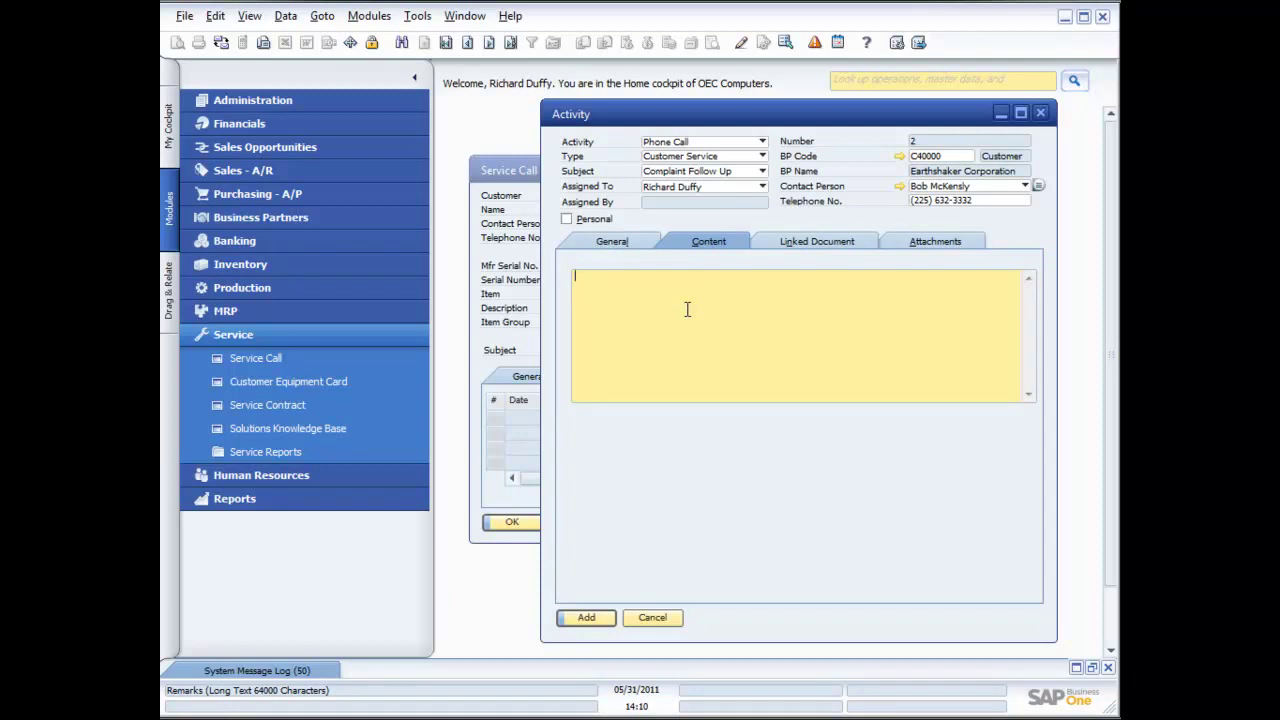
pyautogui.write('Offered Bob a 5% discount when he ren')
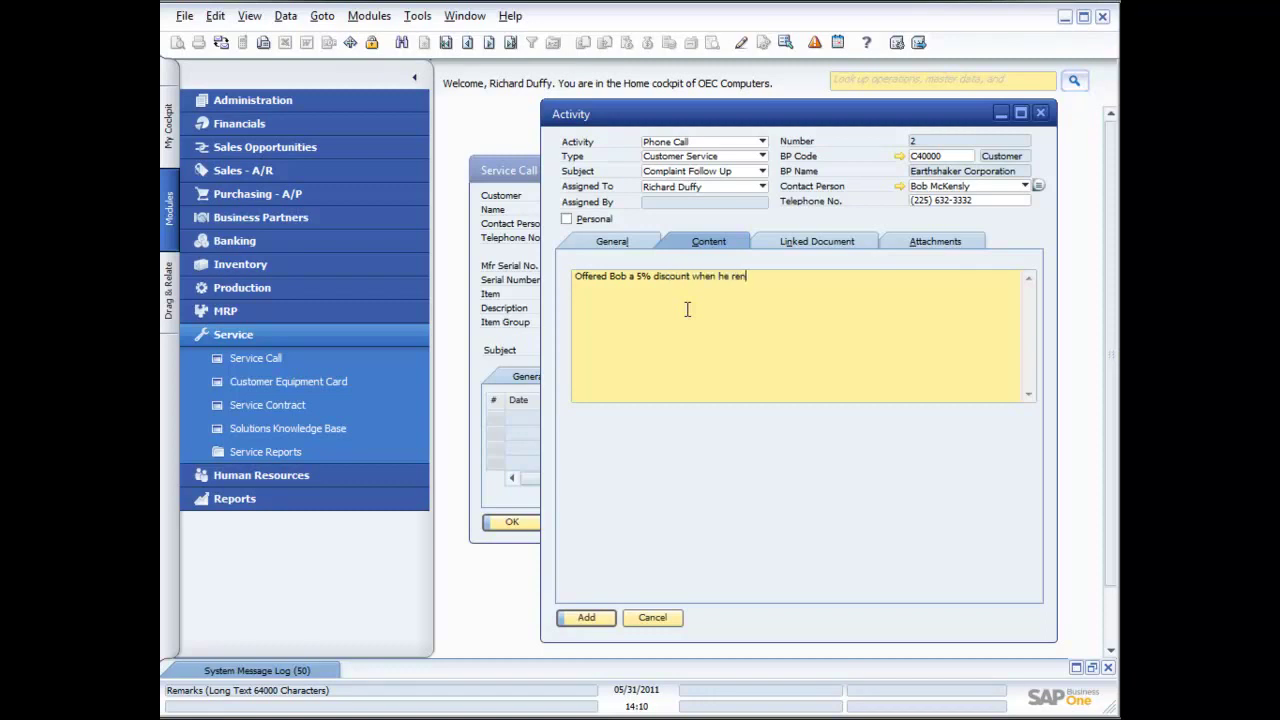
pyautogui.write('ews his maintenance to say sorry fo')
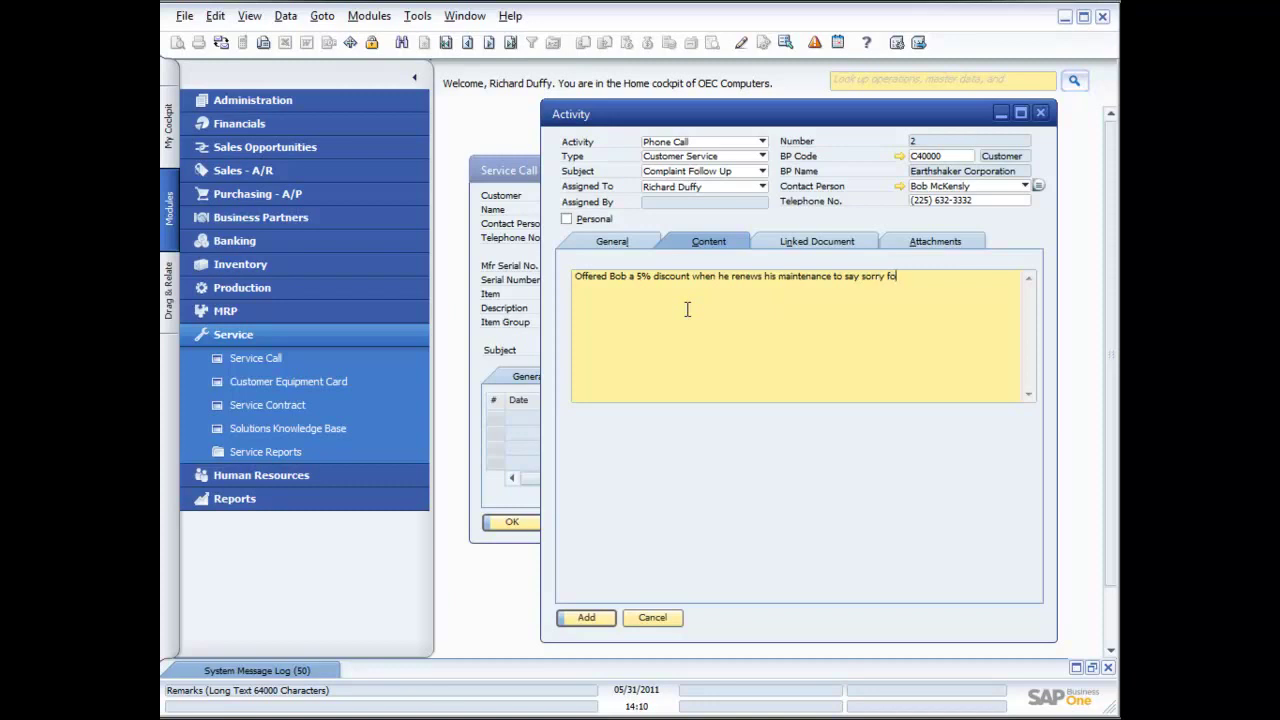
pyautogui.write('r the poor experience. bob was hap')
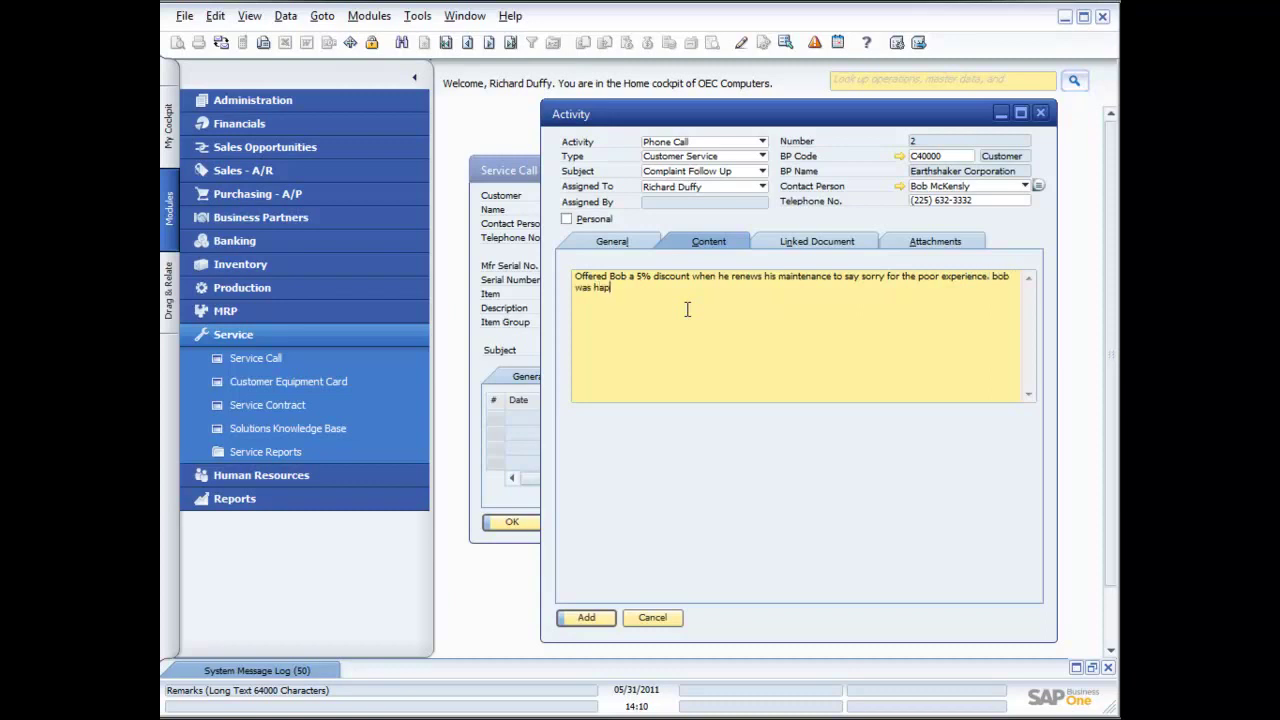
pyautogui.write('py with the resolution.')
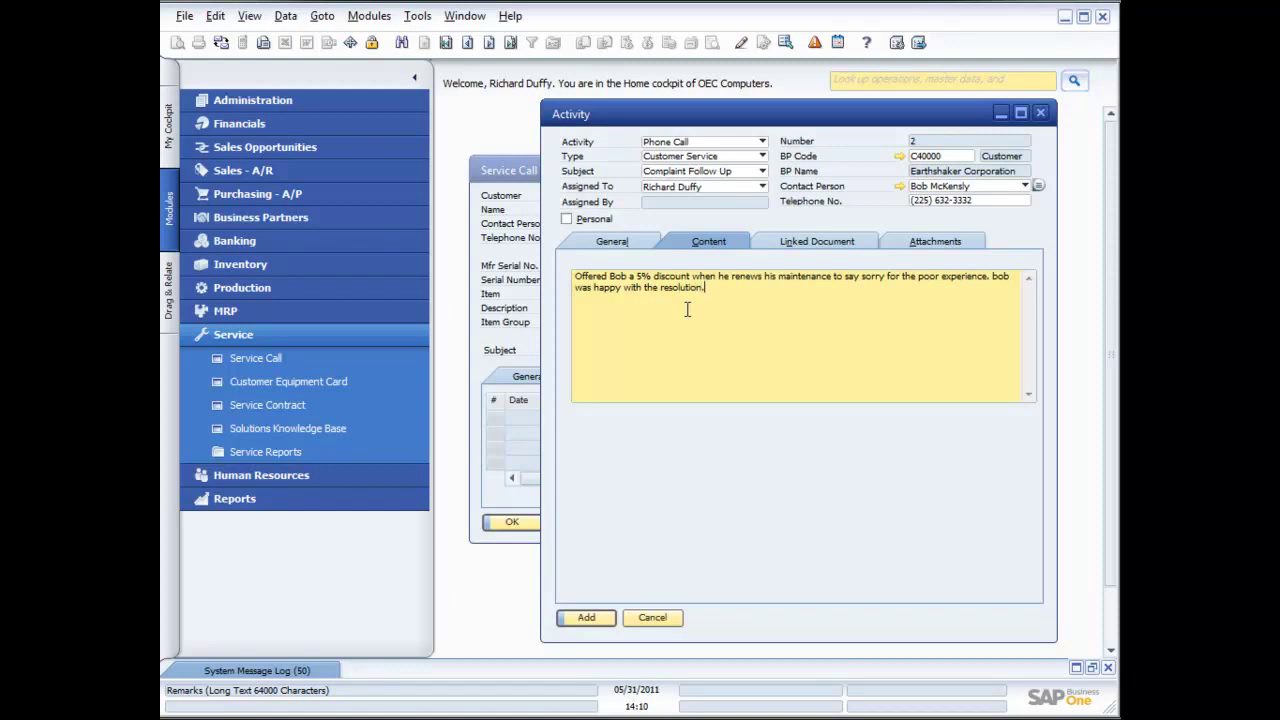
# - Link the activity to Earthshaker Corporation's sales order dated 01/20/2006, using the document type Sales Orders
pyautogui.click(818, 244)
pyautogui.click(771, 289)
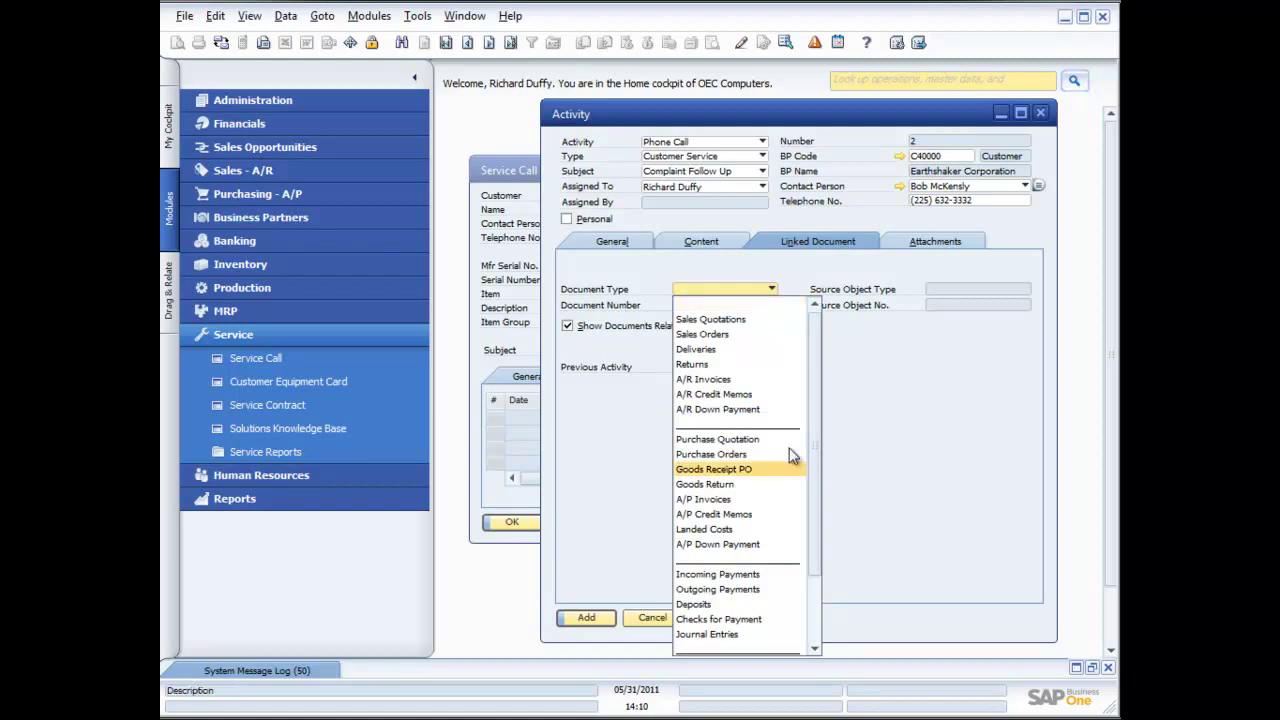
pyautogui.scroll(-2, 813, 524)
pyautogui.scroll(-1, 814, 550)
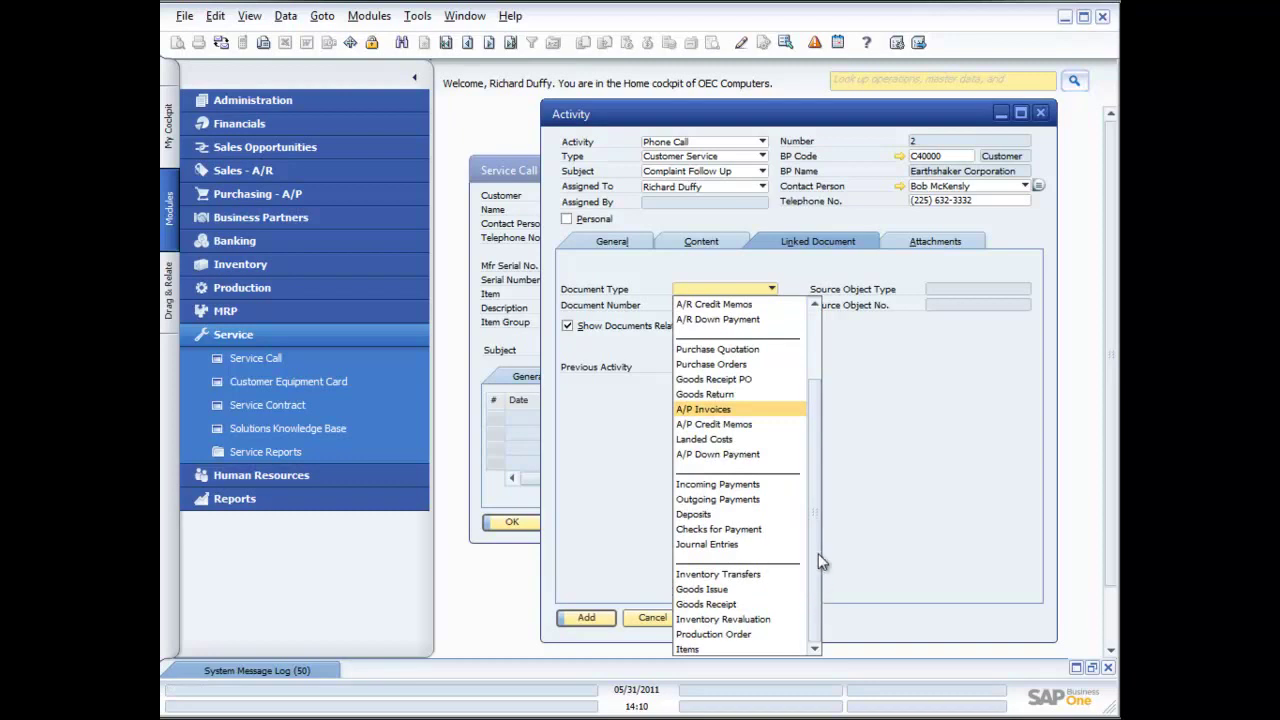
pyautogui.moveTo(812, 512); pyautogui.dragTo(812, 457)
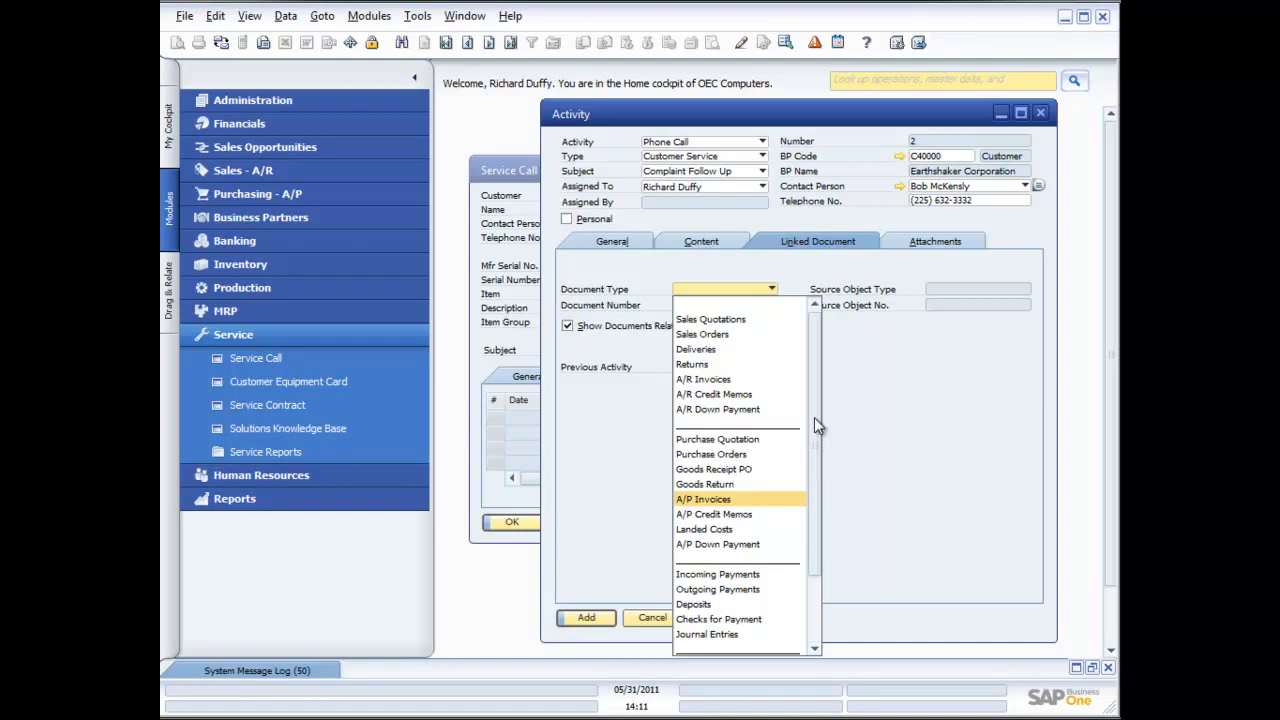
pyautogui.click(714, 335)
pyautogui.click(718, 306)
pyautogui.click(771, 306)
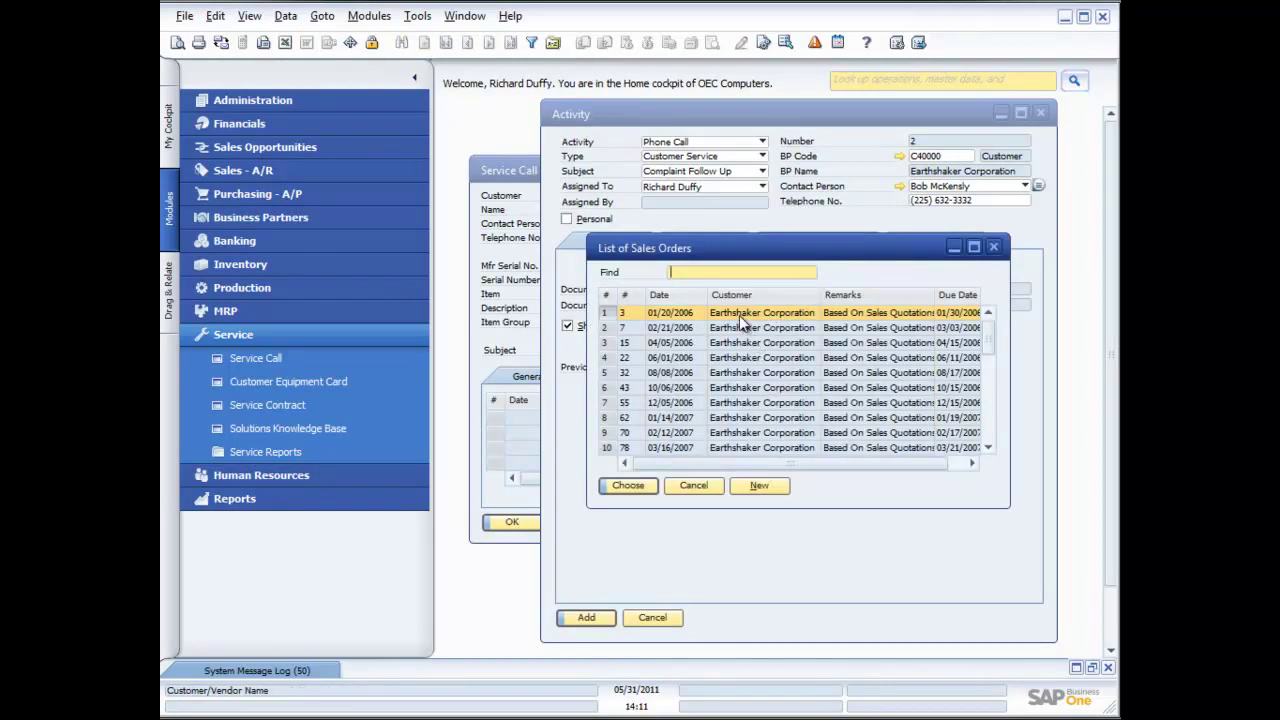
pyautogui.doubleClick(735, 311)
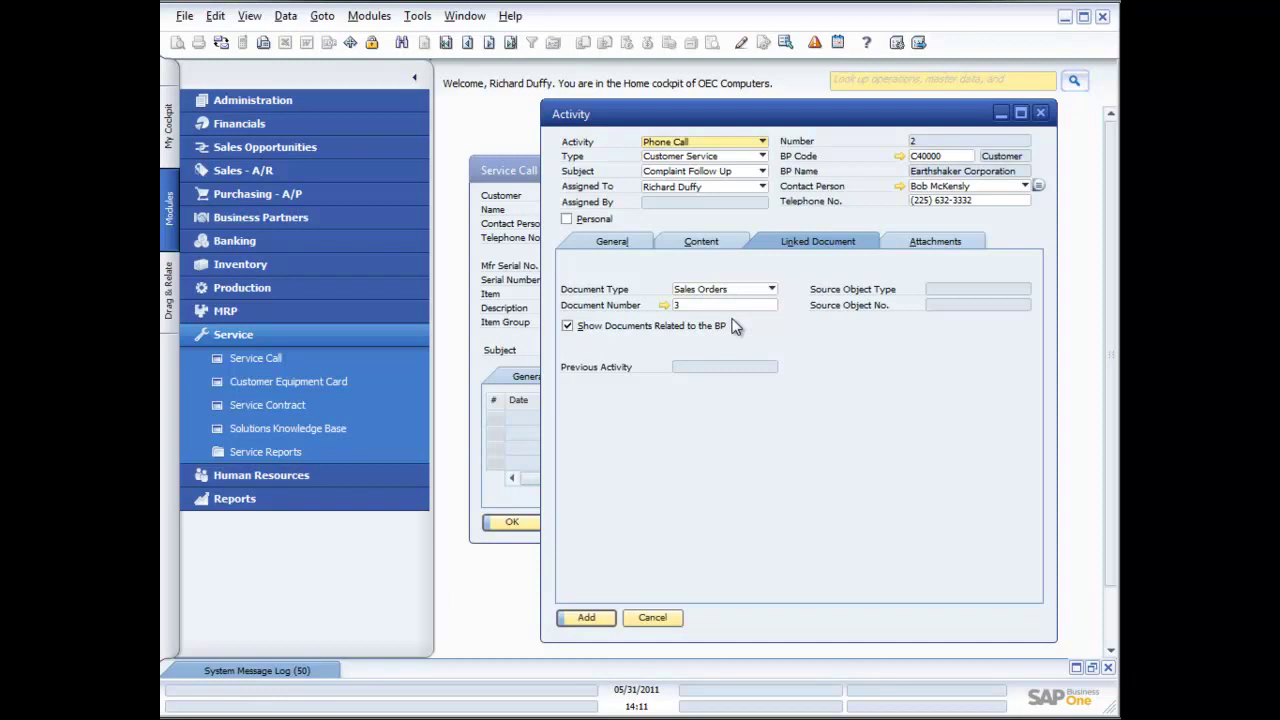
# - Mark the phone call activity as closed and add it to the service call, accepting that it can no longer be modified
pyautogui.click(611, 242)
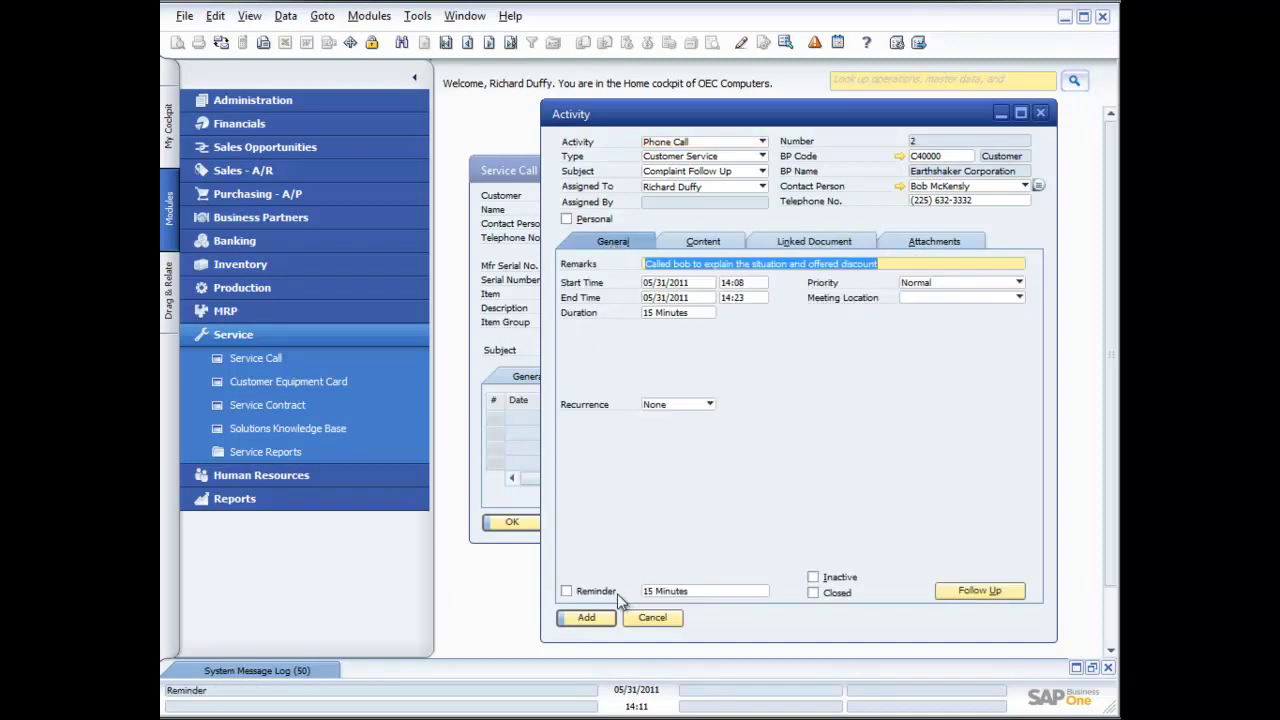
pyautogui.click(979, 589)
pyautogui.click(813, 592)
pyautogui.click(587, 617)
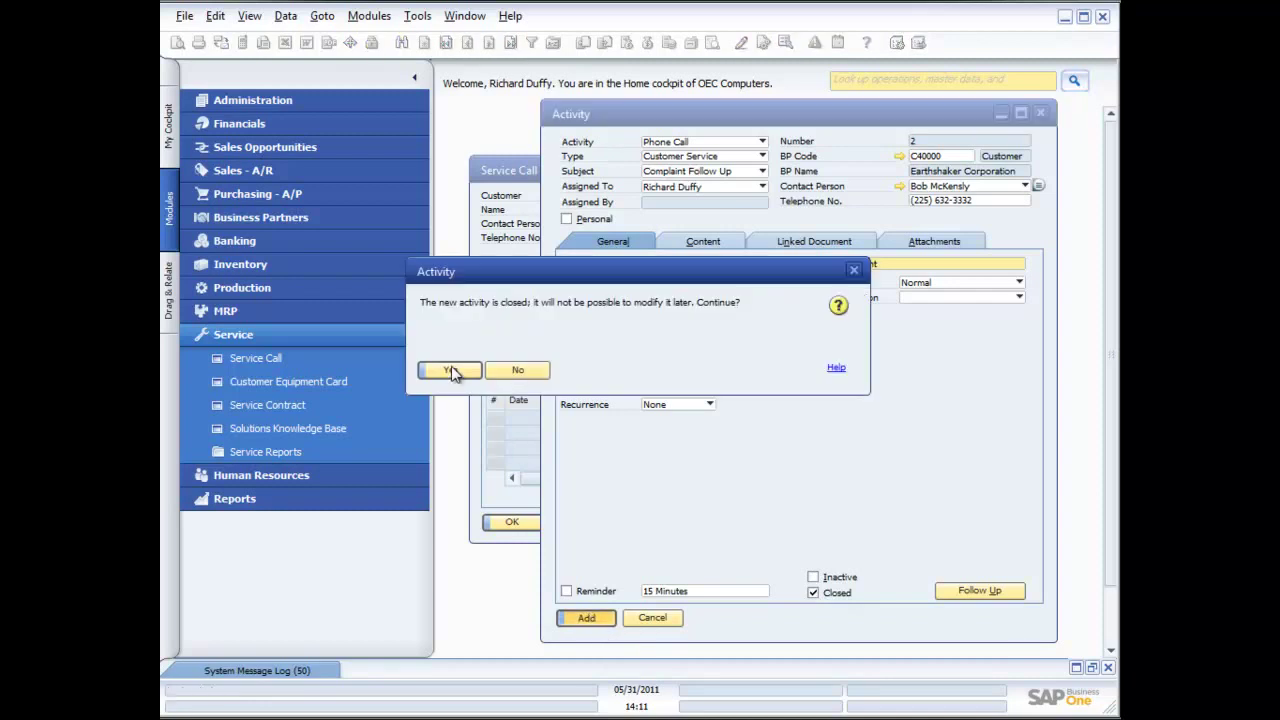
pyautogui.click(452, 372)
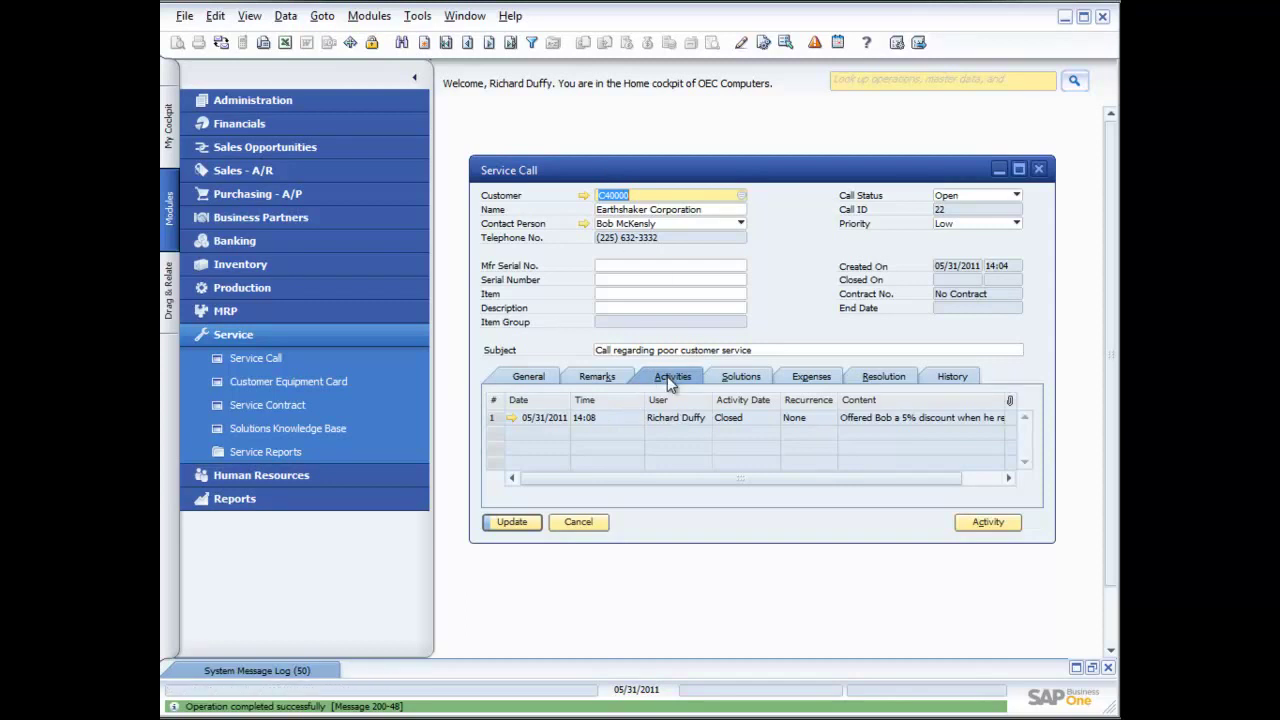
# - Check the recommended solutions for the service call without choosing any
pyautogui.click(737, 376)
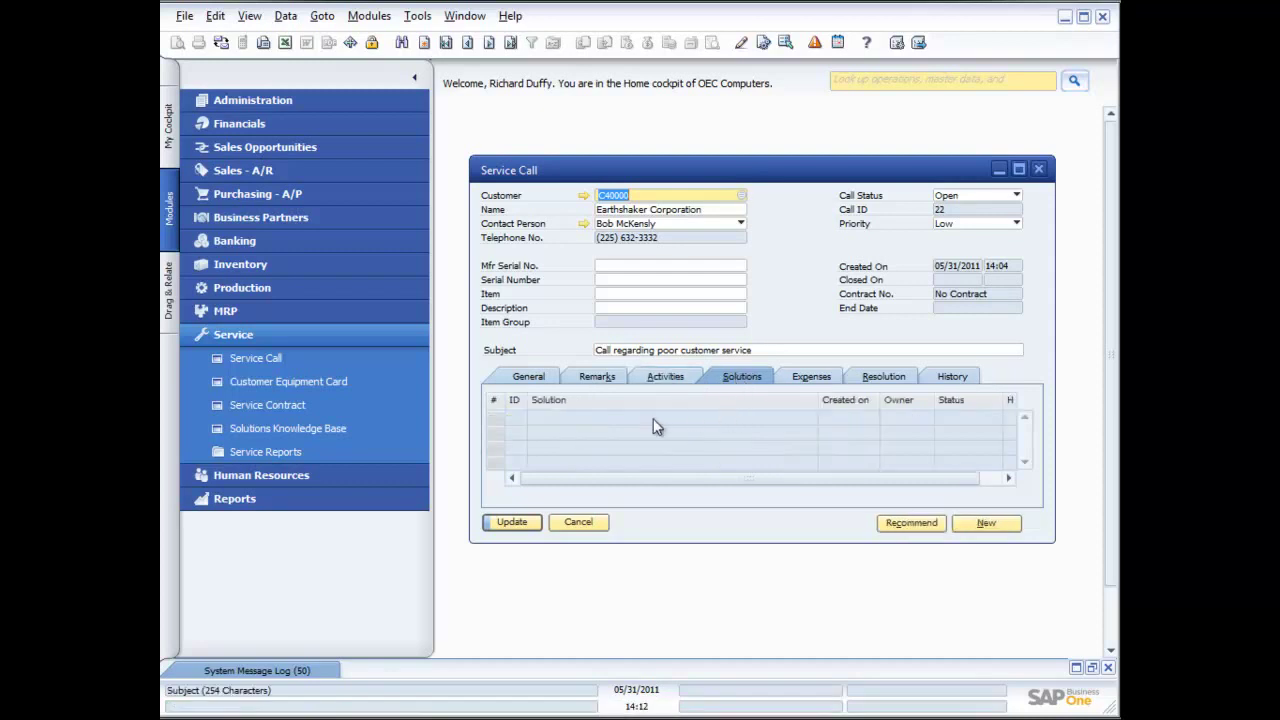
pyautogui.click(910, 523)
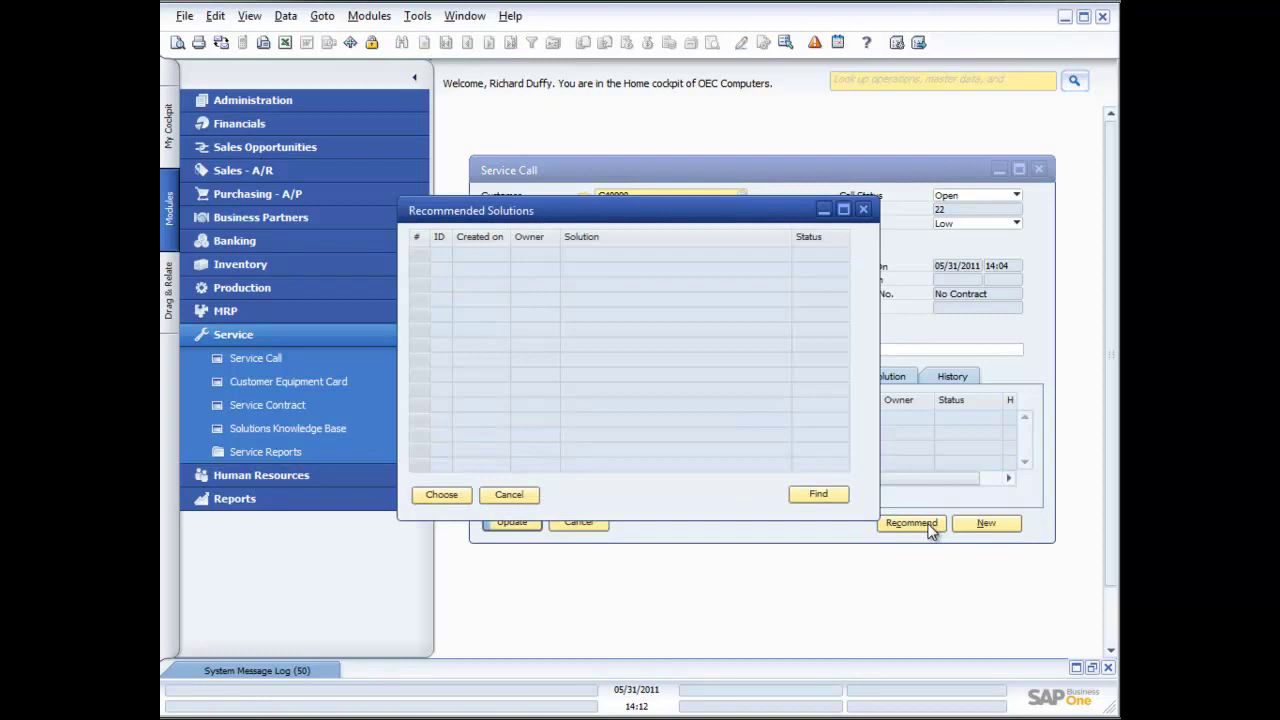
pyautogui.click(509, 494)
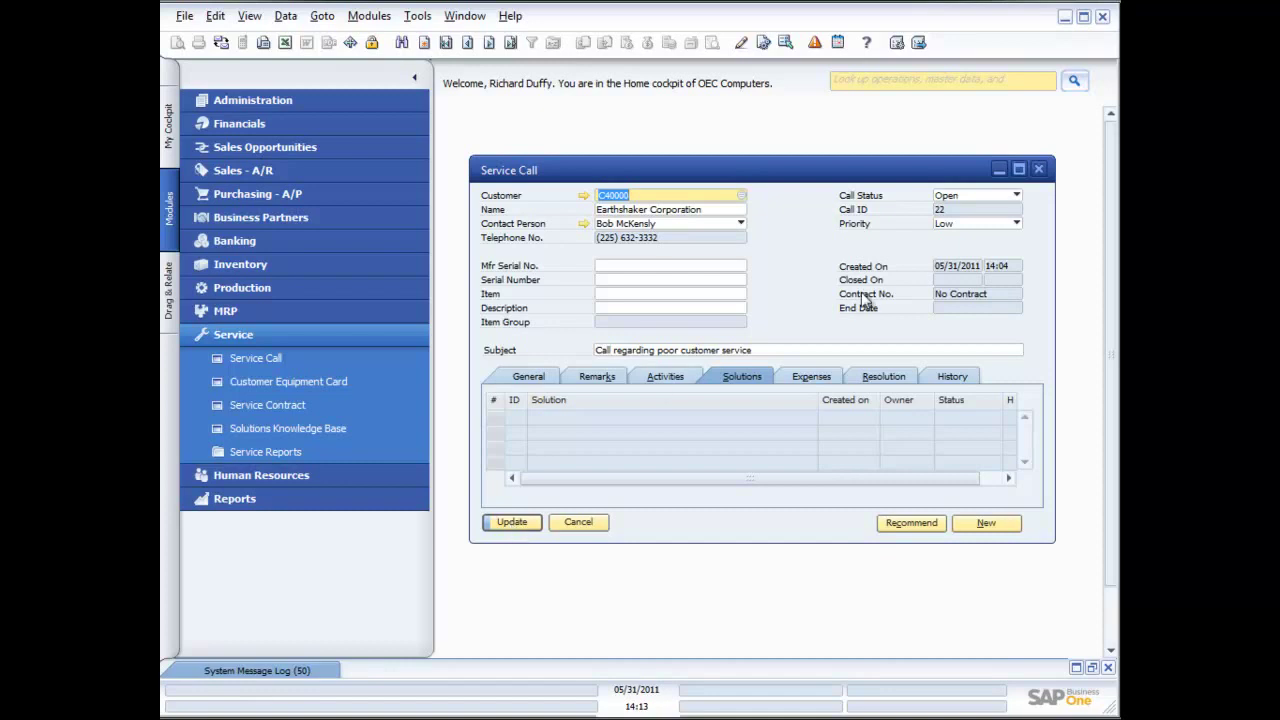
# - Try to set the service call's status to Closed before recording a solution or resolution
pyautogui.click(1018, 198)
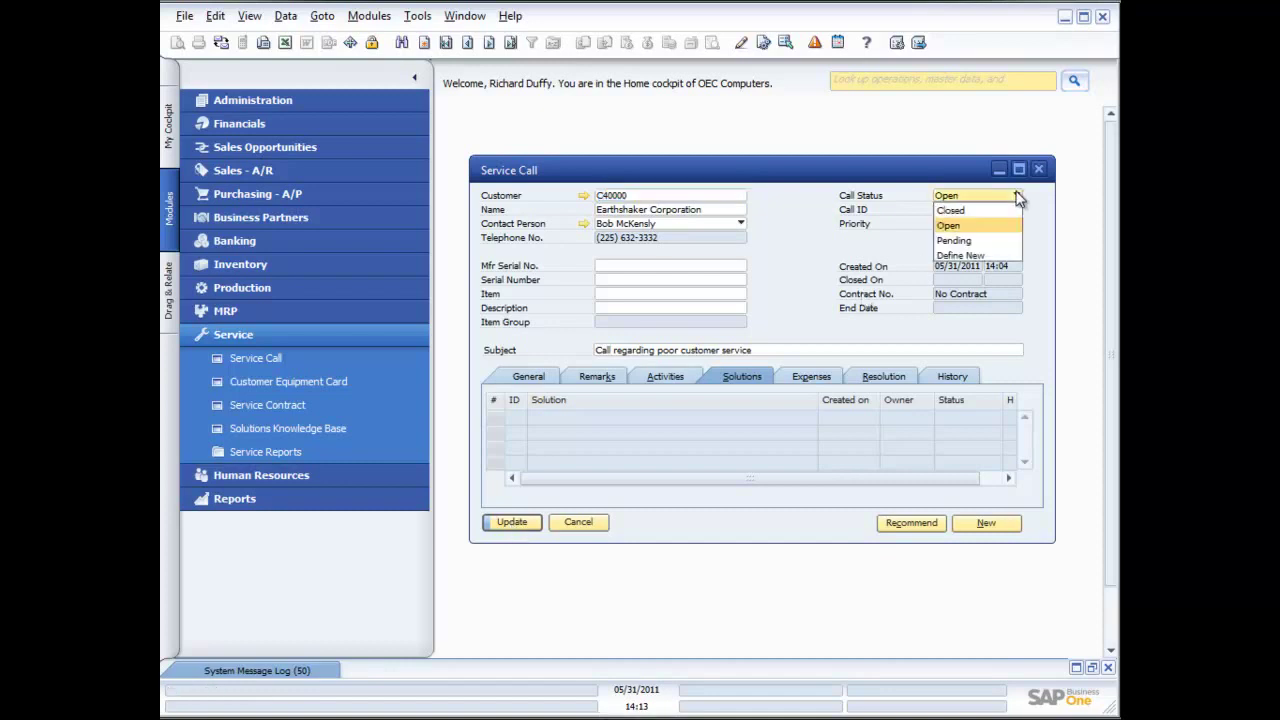
pyautogui.click(965, 210)
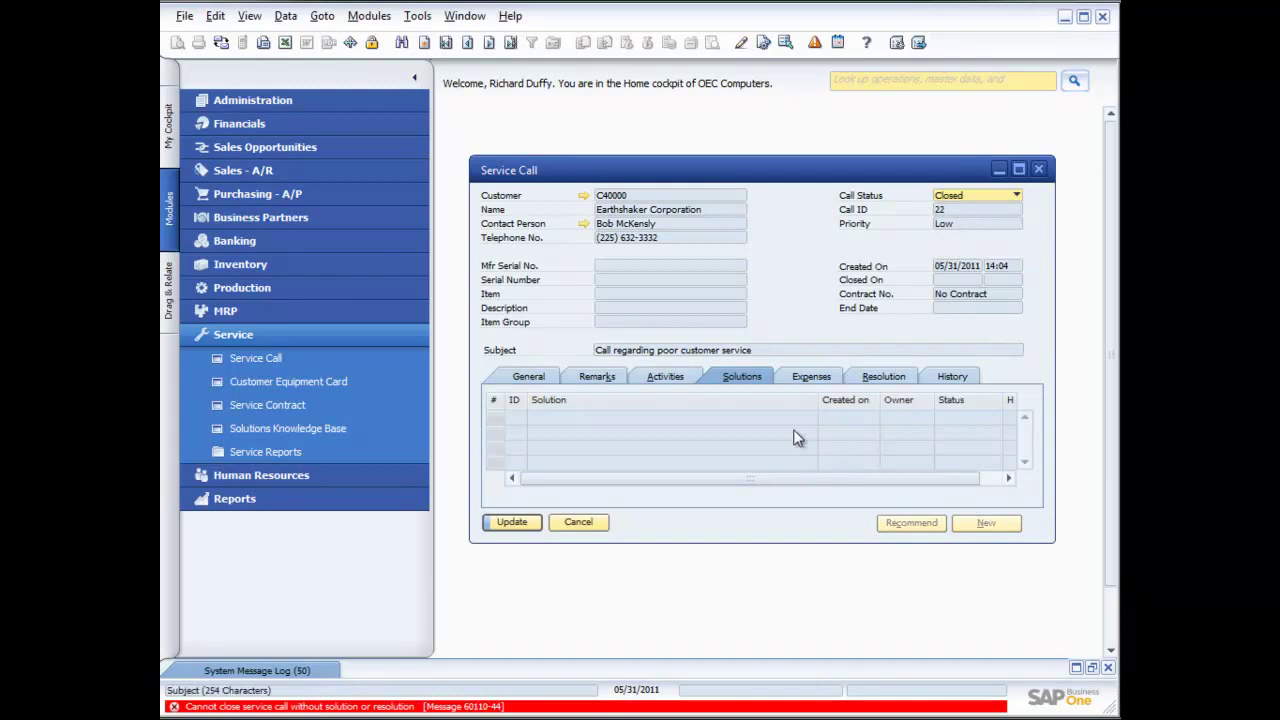
# - Enter a service call resolution stating that the contact was offered a discount on his next order and agreed he was satisfied with the outcome
pyautogui.click(758, 378)
pyautogui.click(872, 376)
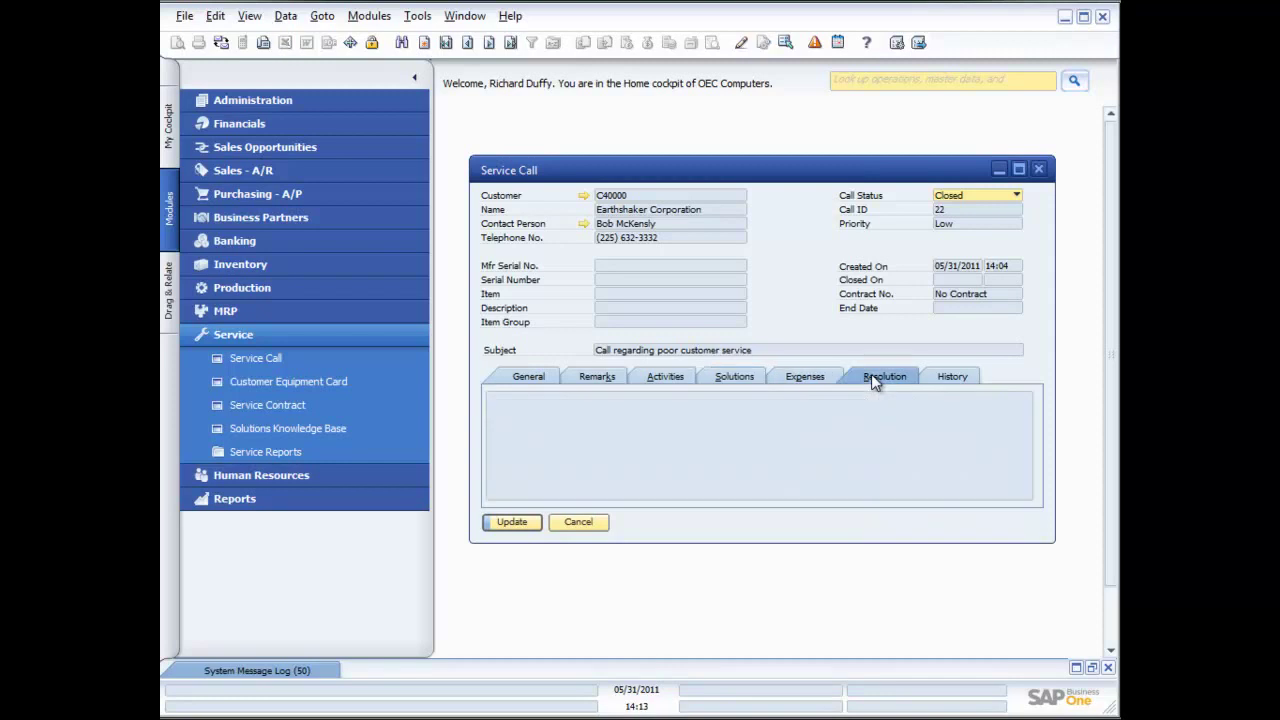
pyautogui.click(777, 418)
pyautogui.write('Offered B')
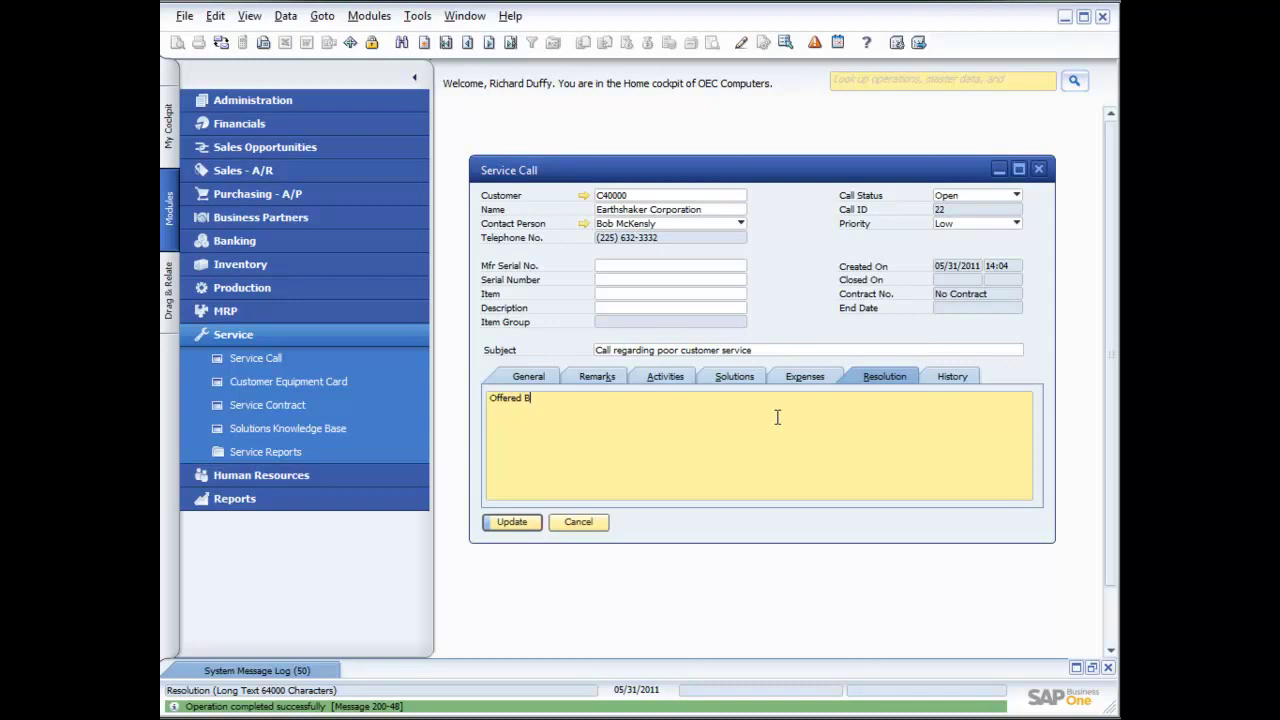
pyautogui.write('ob a discount on his next order and')
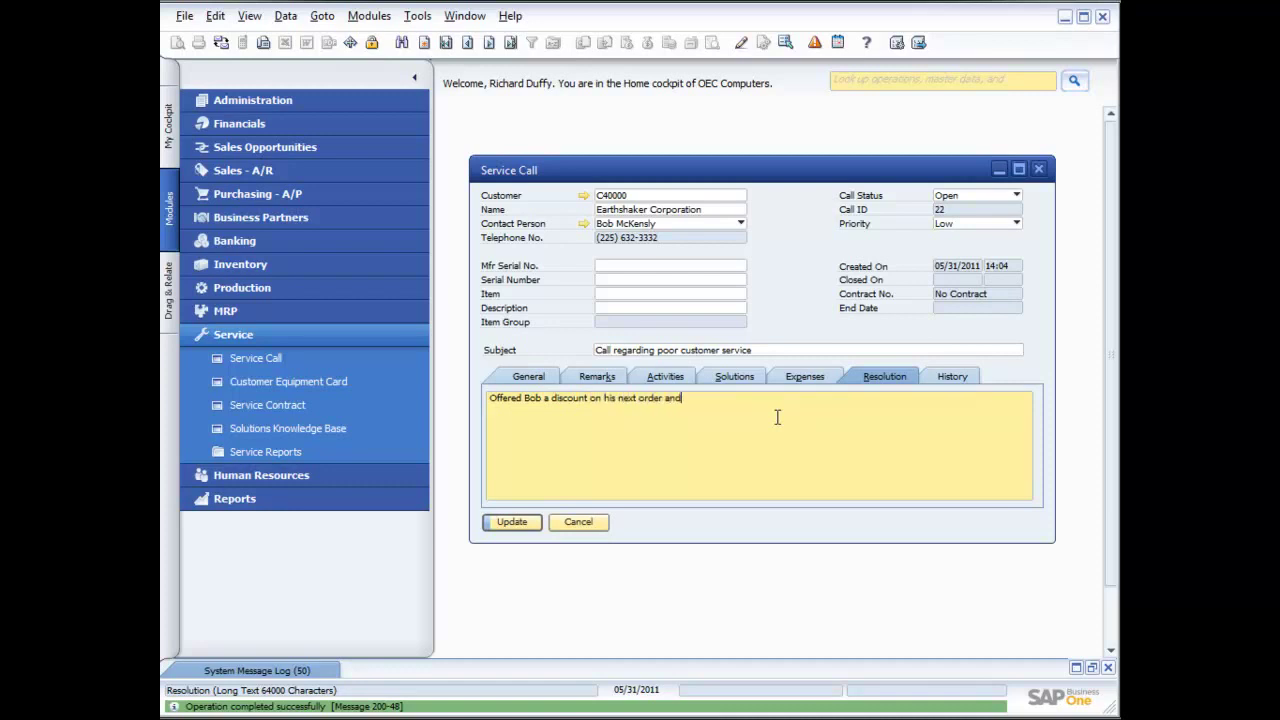
pyautogui.write(' he agreed that he was satified with the outcome')
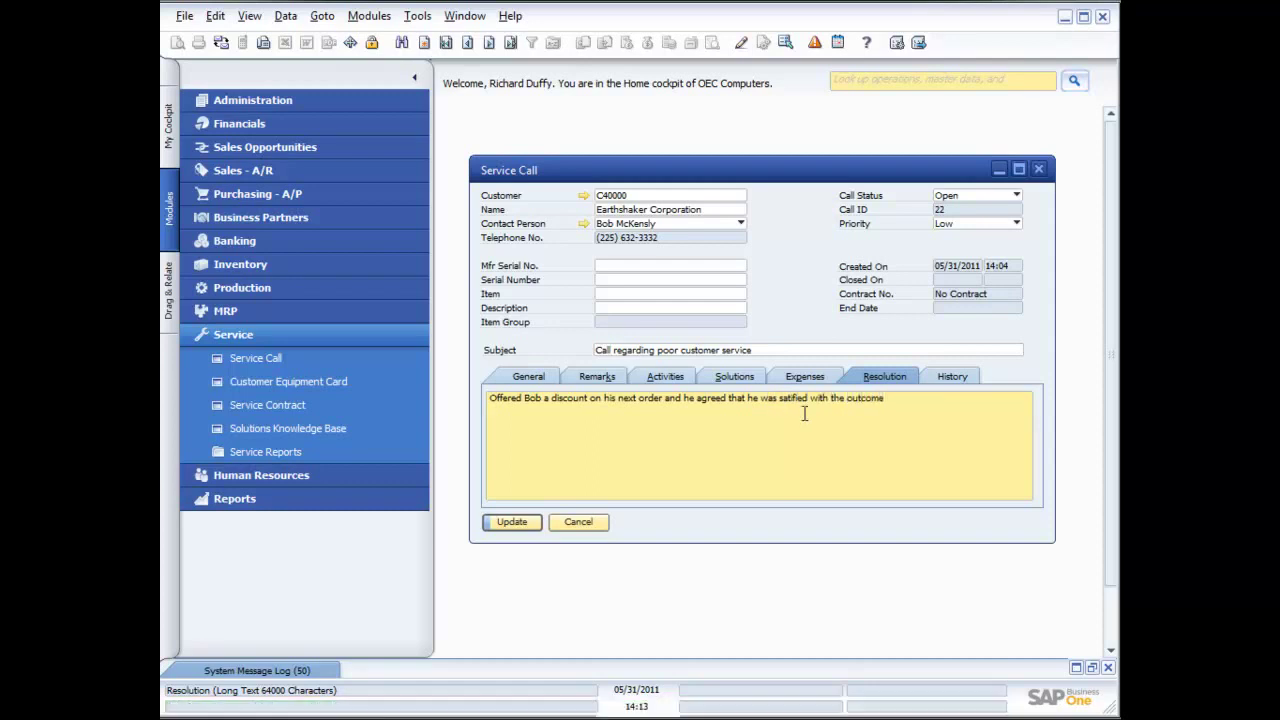
# - Set the call status to Closed, update the service call and close it
pyautogui.click(1016, 195)
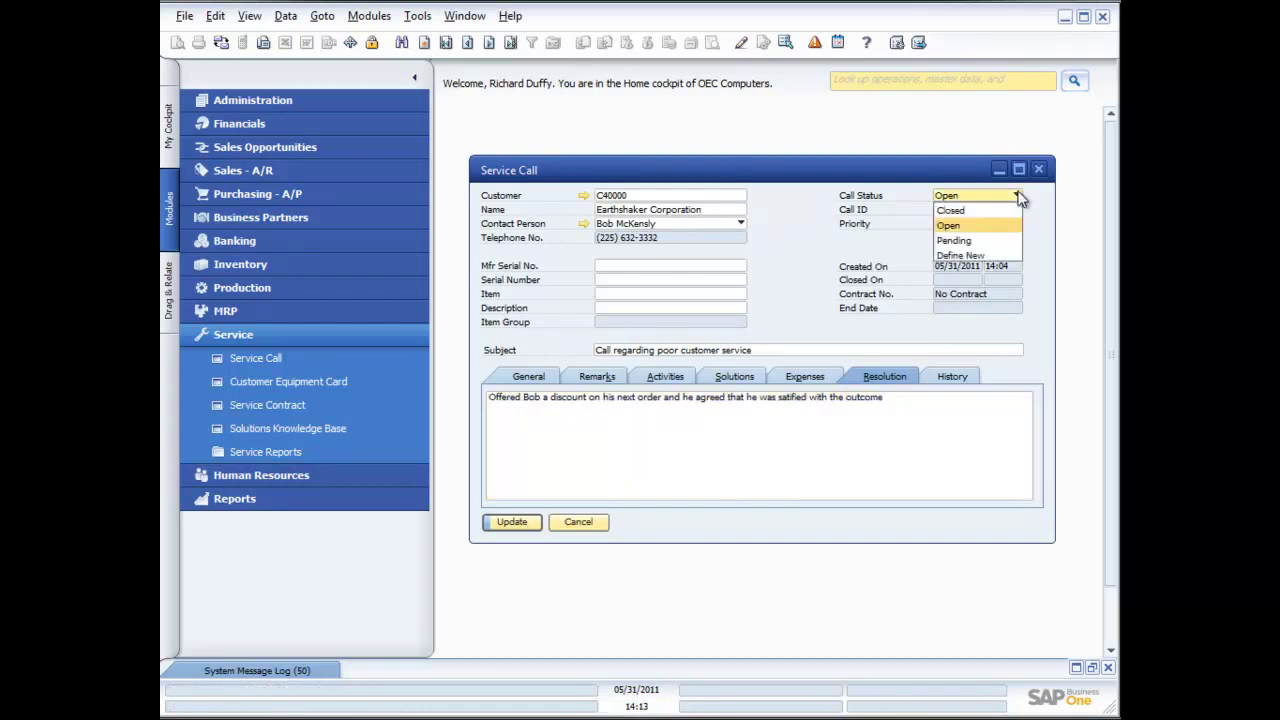
pyautogui.click(955, 209)
pyautogui.click(536, 522)
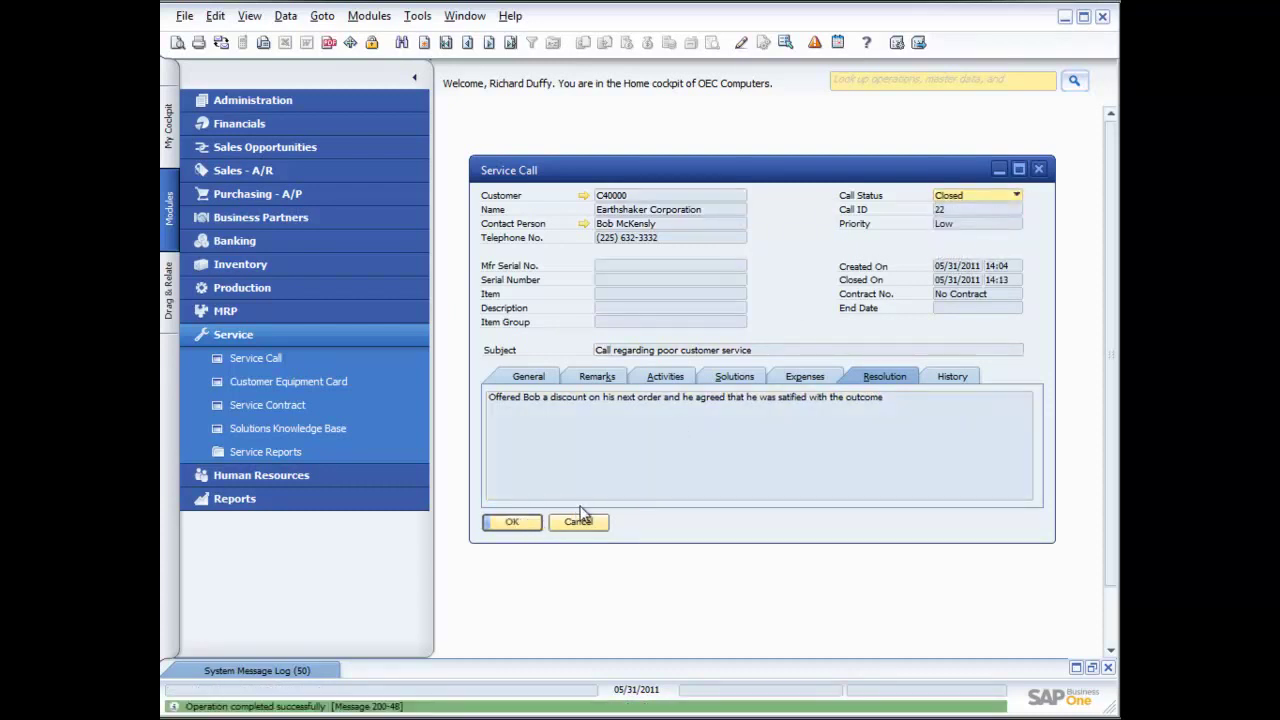
pyautogui.click(514, 521)
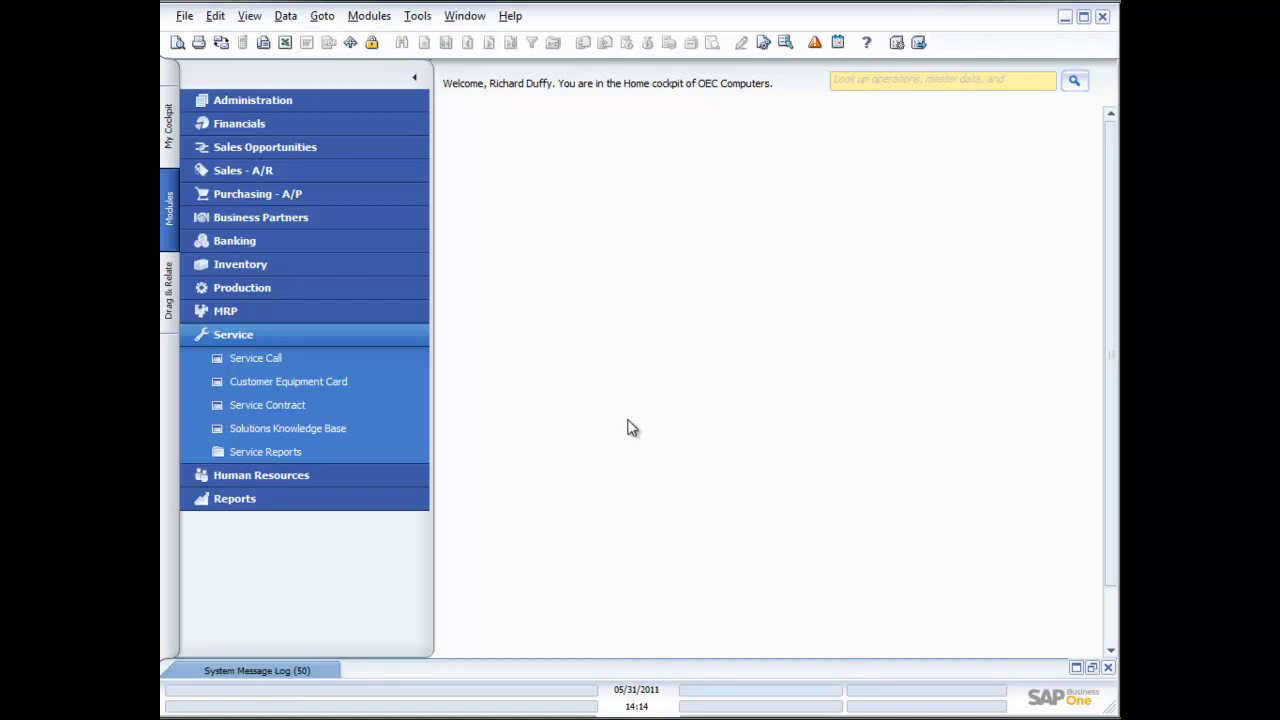
# - Run the Service Calls report without any selection criteria, viewing the selectable problem types but choosing none
pyautogui.click(262, 452)
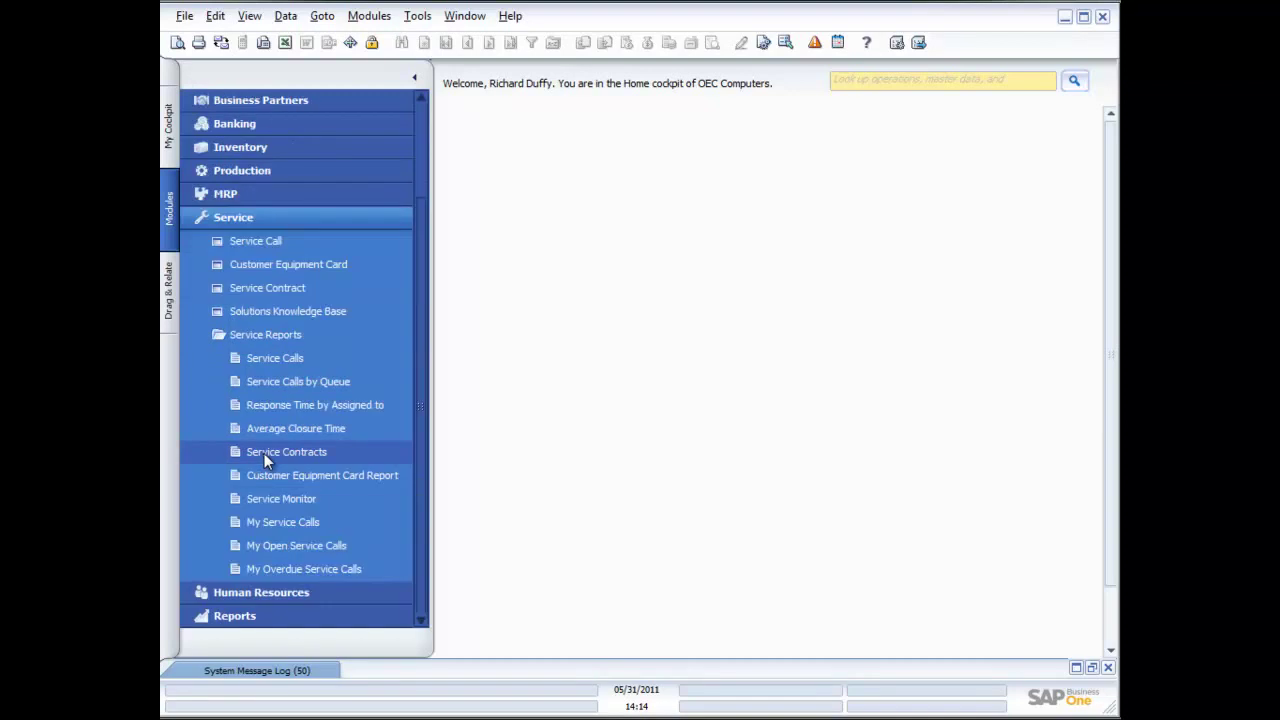
pyautogui.click(281, 357)
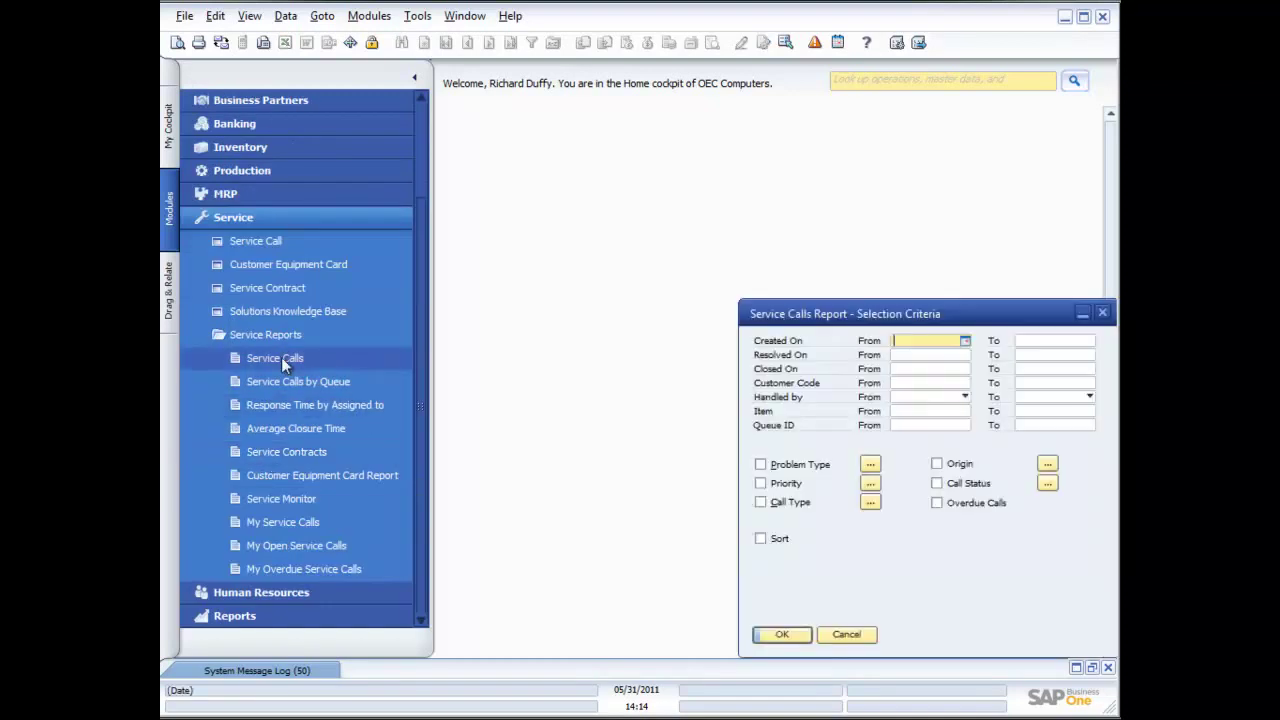
pyautogui.moveTo(848, 318); pyautogui.dragTo(706, 239)
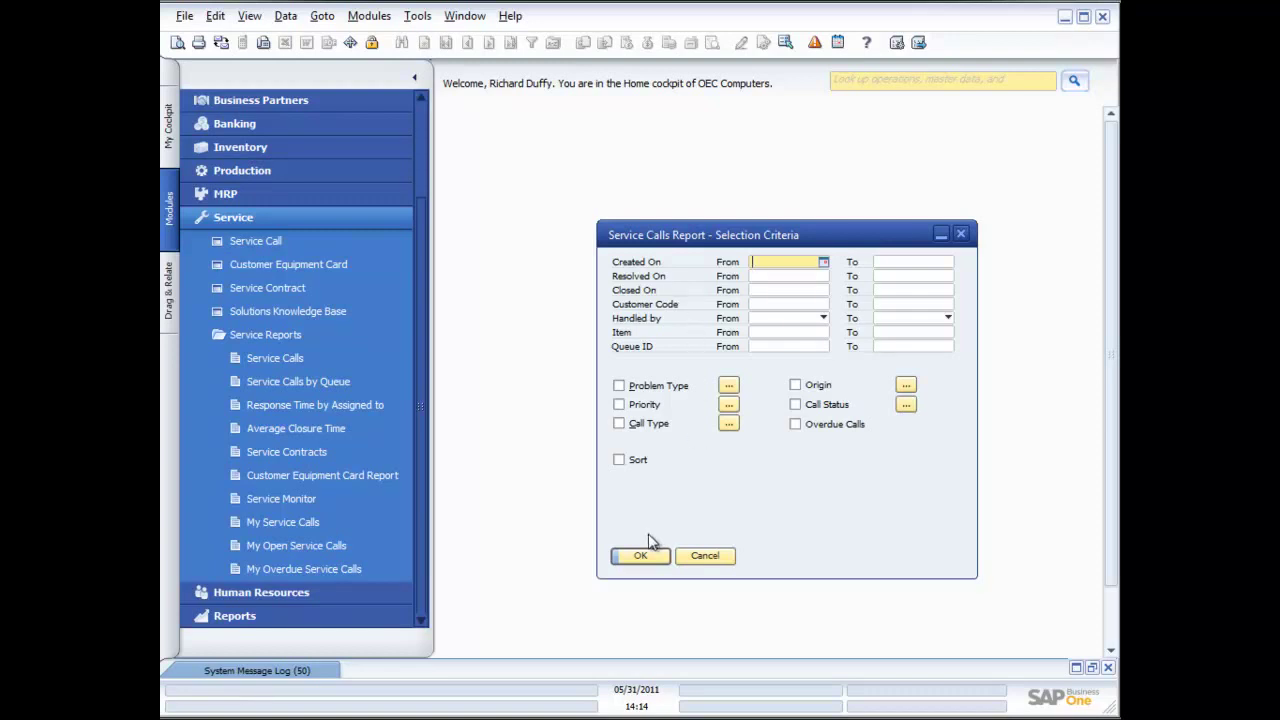
pyautogui.click(728, 388)
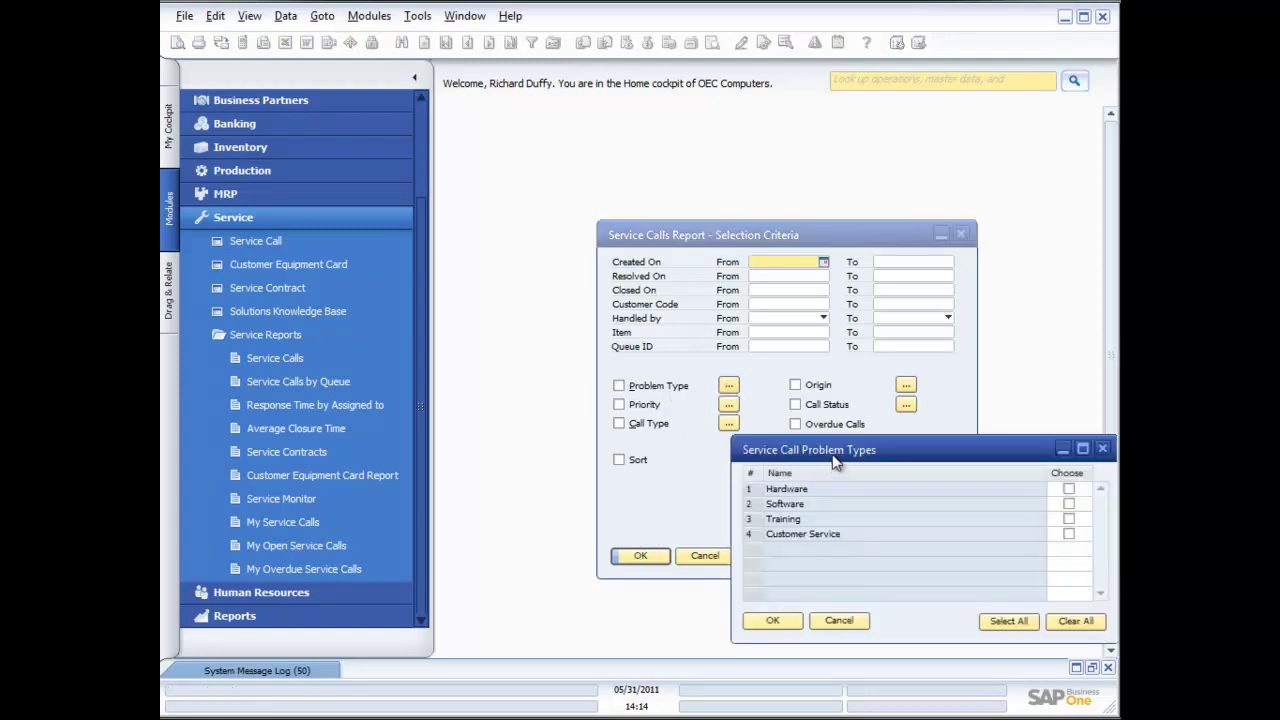
pyautogui.click(839, 620)
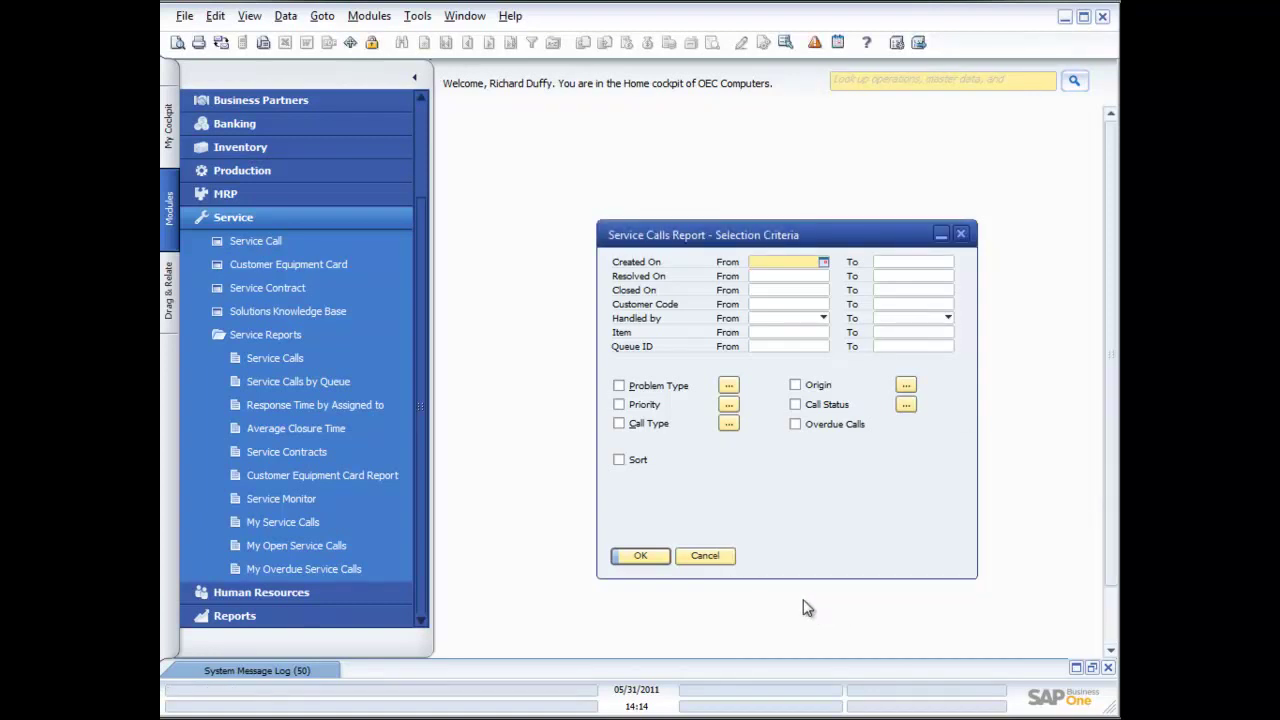
pyautogui.click(645, 558)
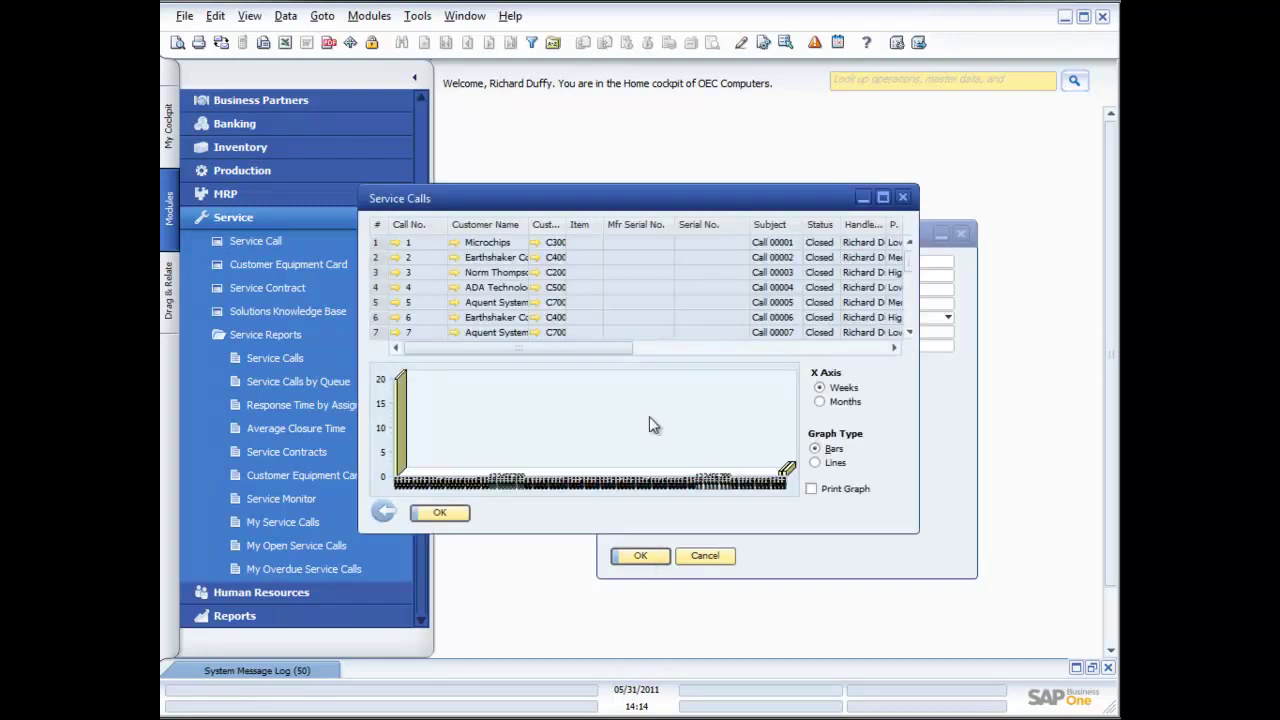
# - Enlarge the Service Calls report and show its graph by months, trying the line type but keeping bars
pyautogui.moveTo(605, 200); pyautogui.dragTo(494, 156)
pyautogui.moveTo(803, 487); pyautogui.dragTo(971, 534)
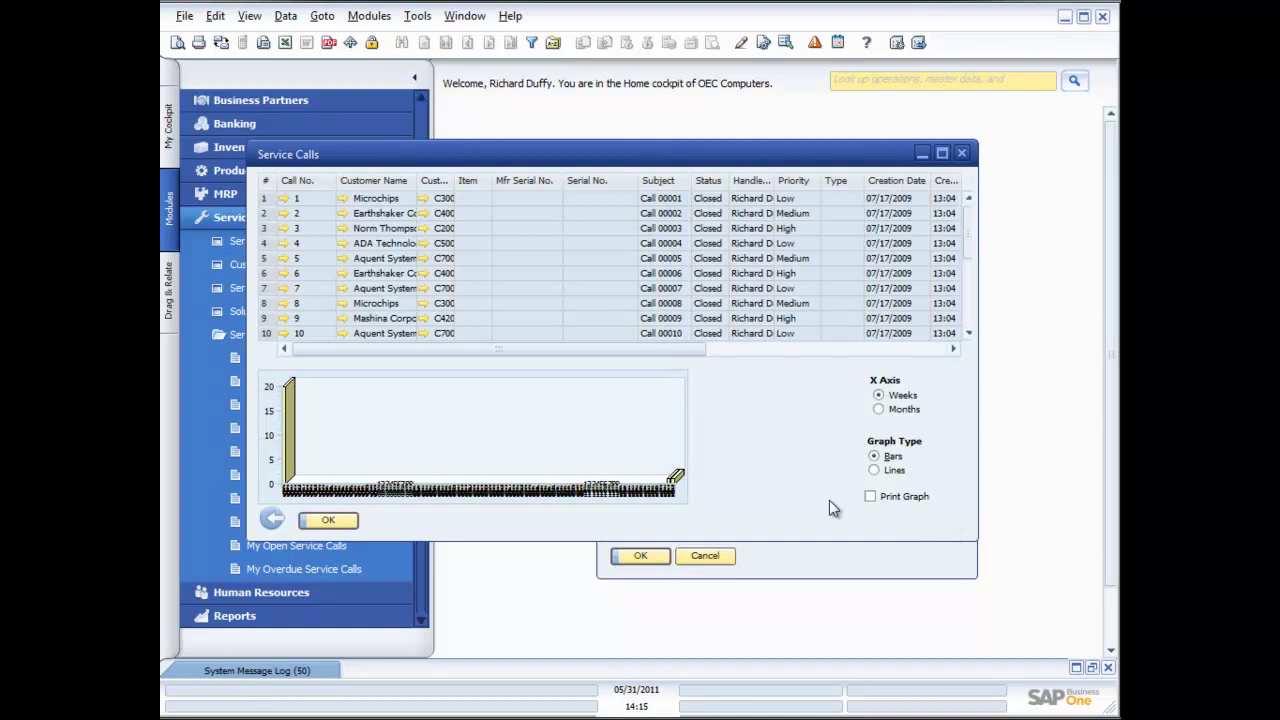
pyautogui.moveTo(966, 233); pyautogui.dragTo(968, 330)
pyautogui.click(878, 409)
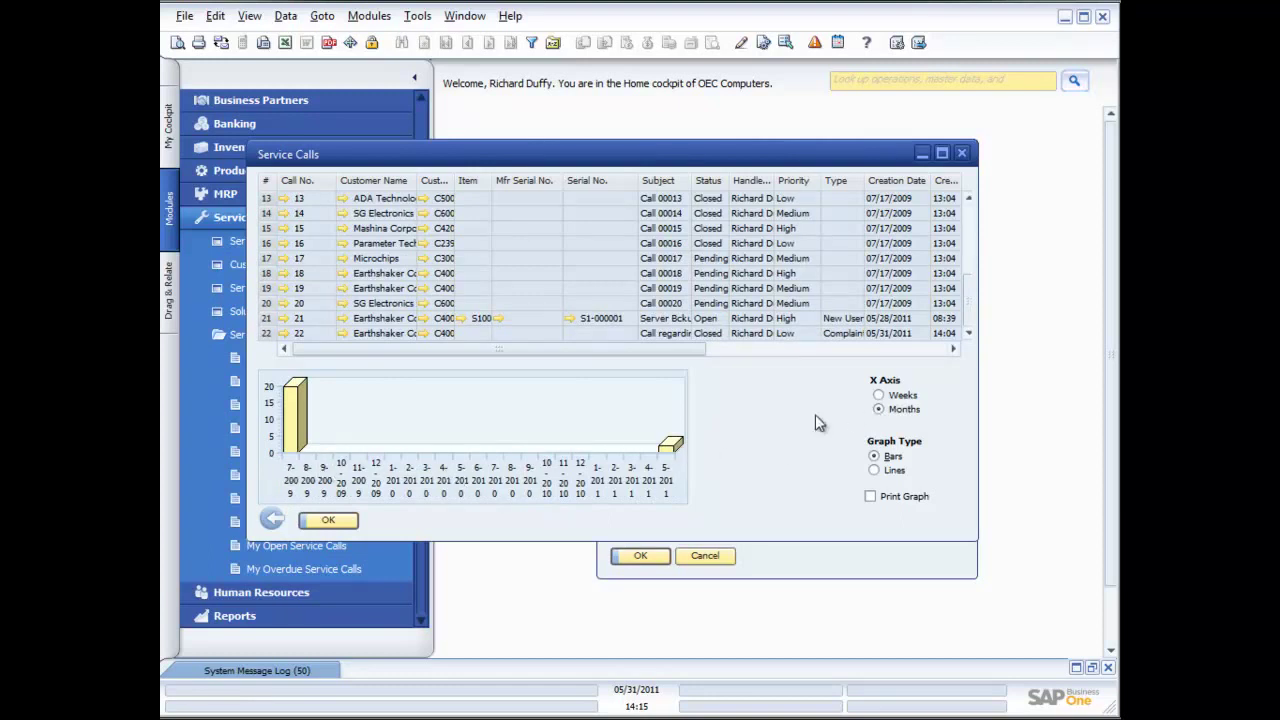
pyautogui.click(875, 470)
pyautogui.click(874, 456)
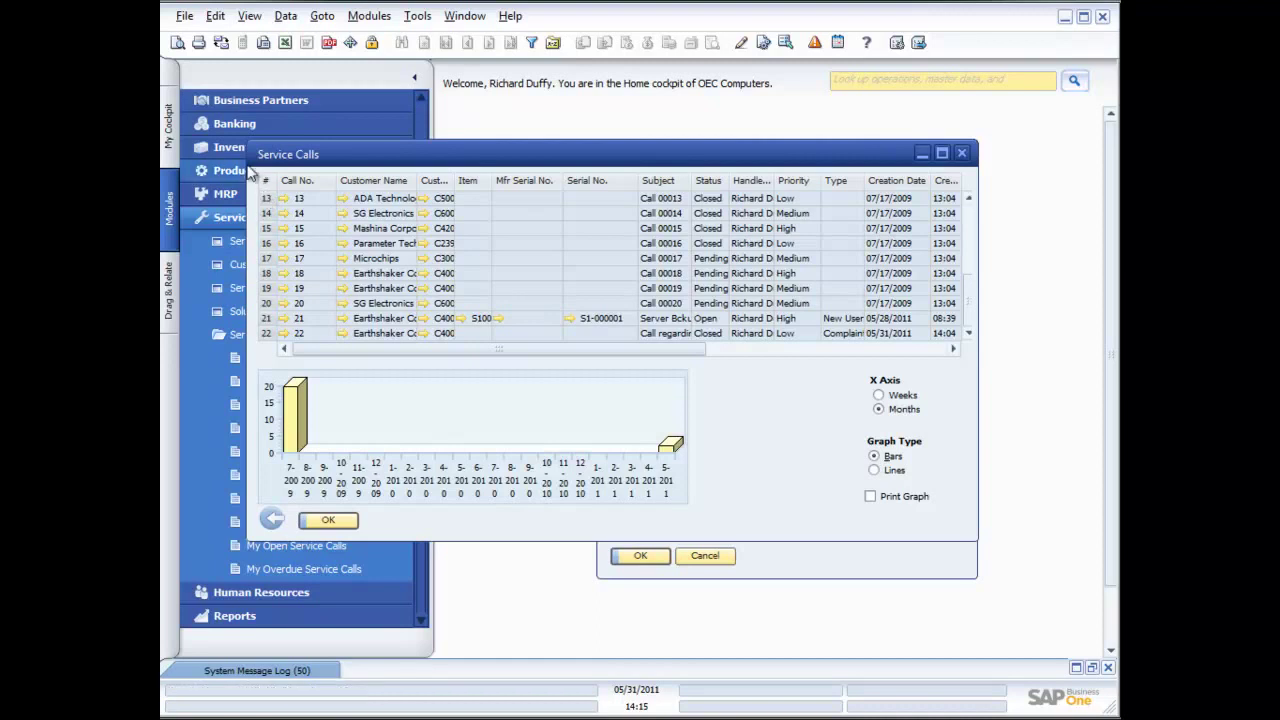
# - Preview the printed Service Call Report through its second page and close the preview
pyautogui.click(177, 43)
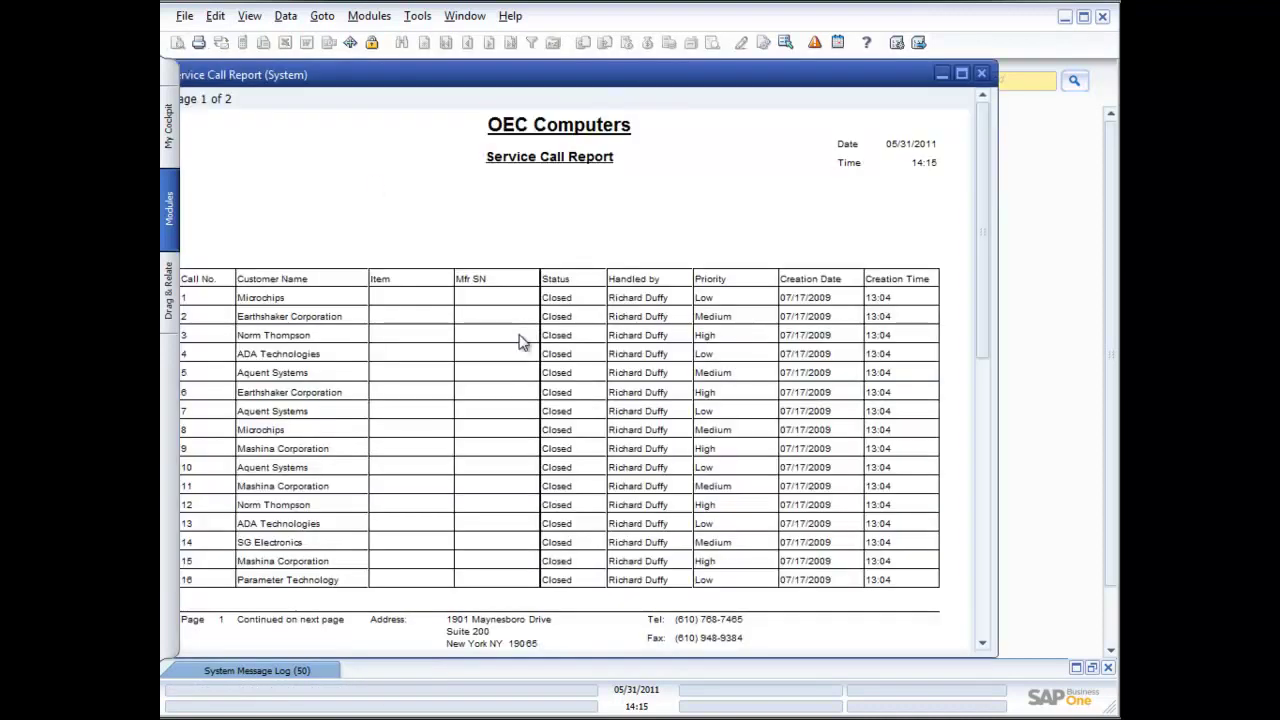
pyautogui.scroll(-3, 522, 341)
pyautogui.scroll(-2, 519, 341)
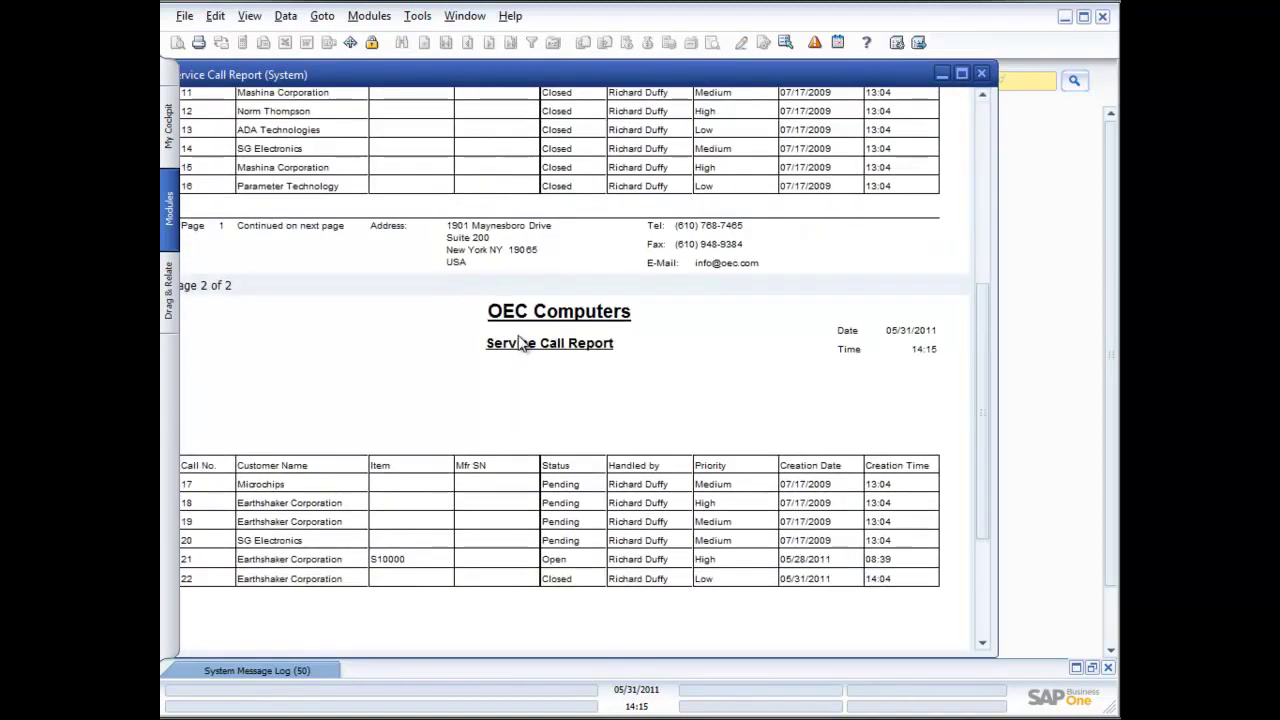
pyautogui.click(980, 72)
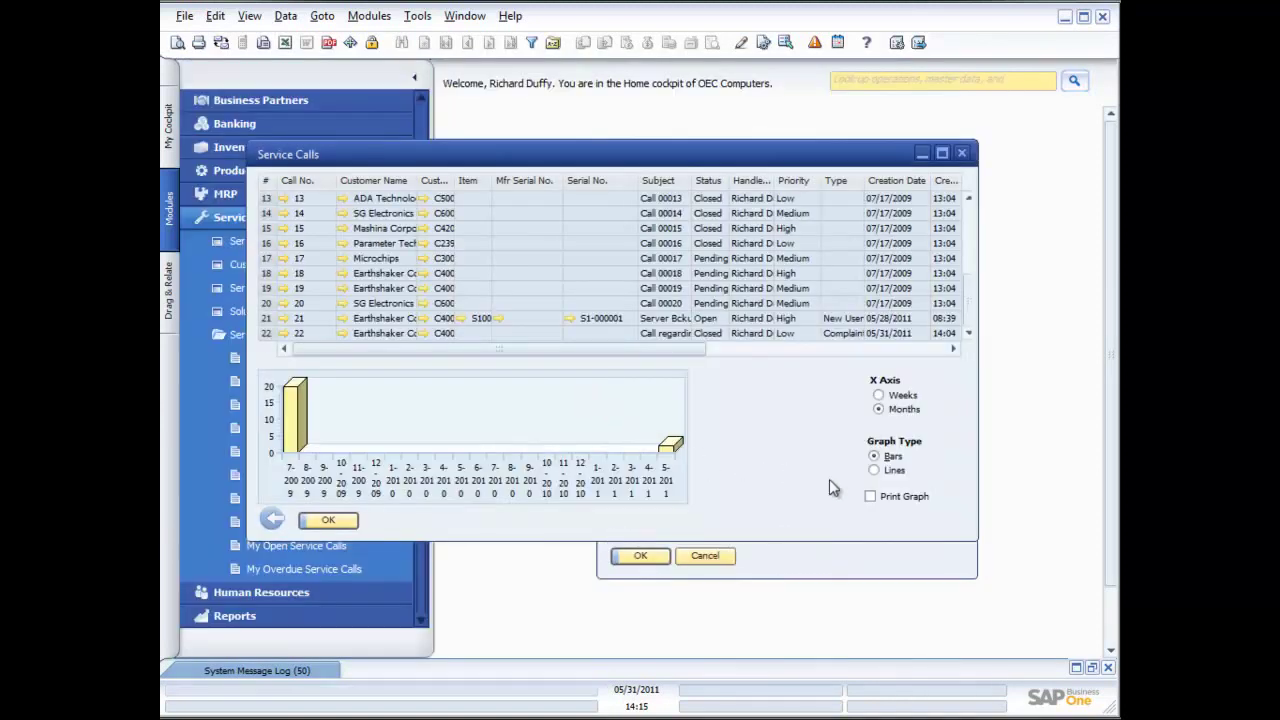
# - Include the graph in the Service Call Report printout, preview it to the end, and close the preview and report
pyautogui.click(870, 497)
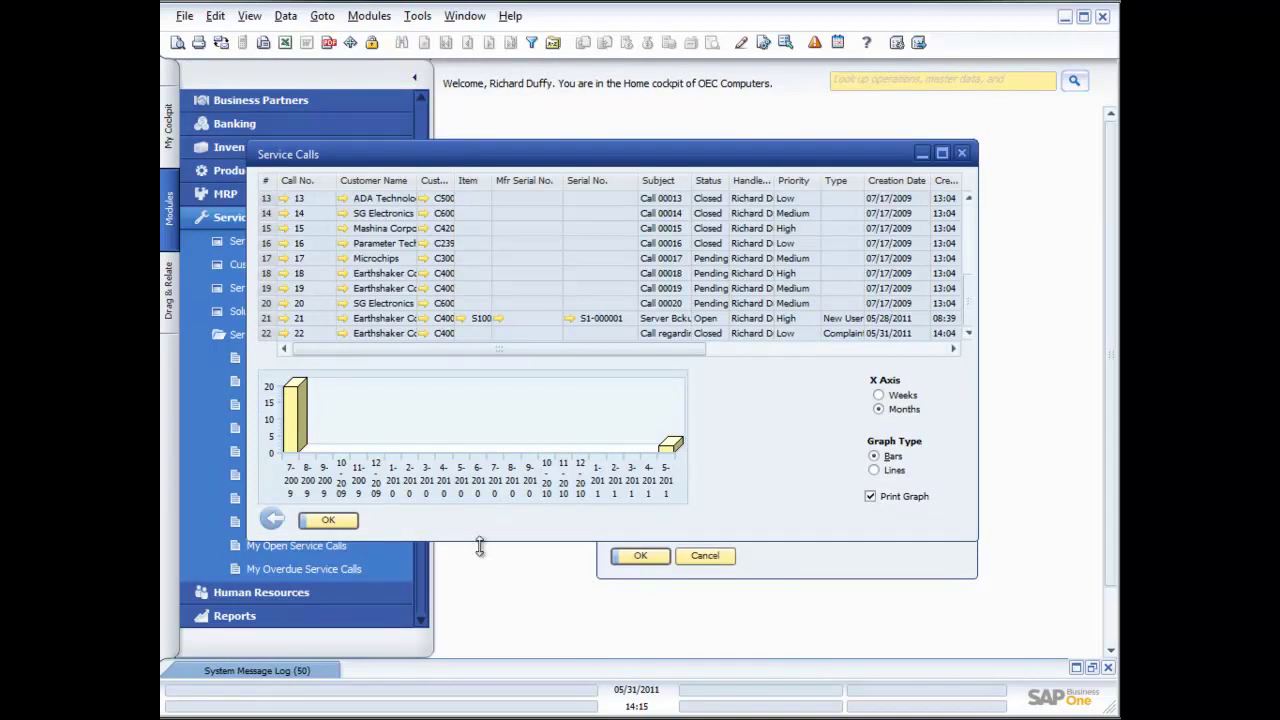
pyautogui.click(176, 44)
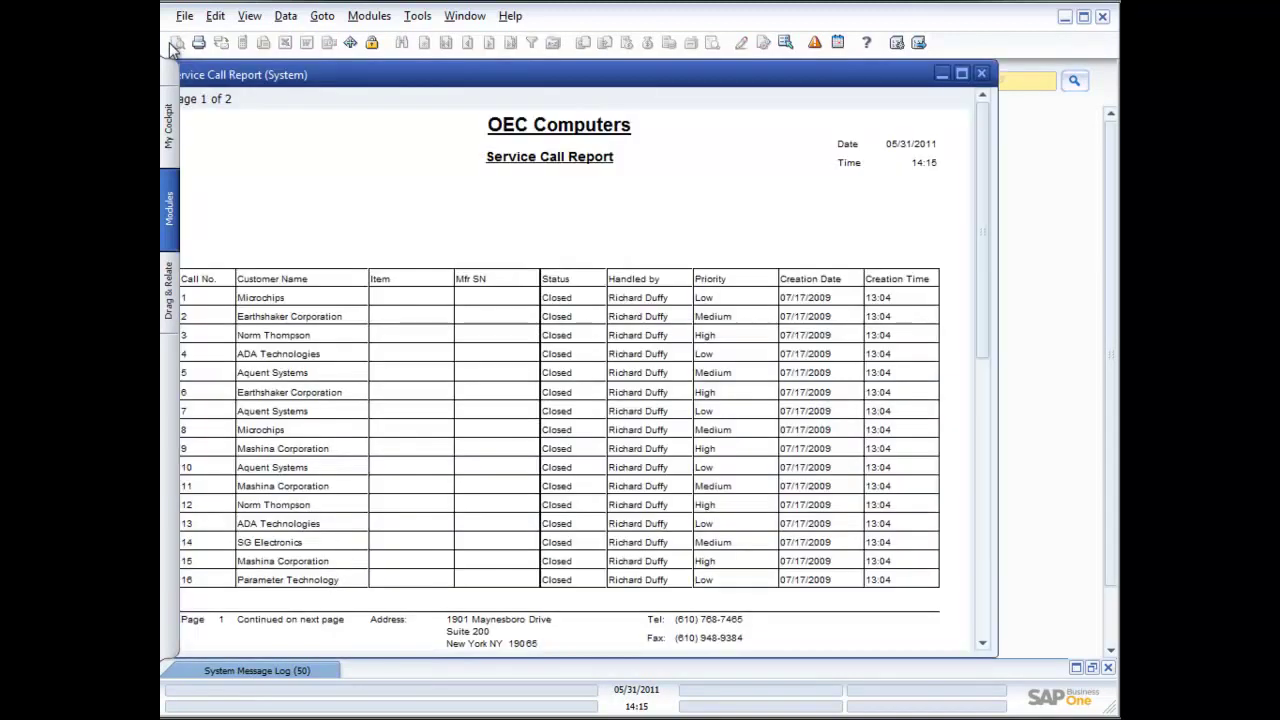
pyautogui.scroll(-3, 563, 497)
pyautogui.scroll(-10, 563, 497)
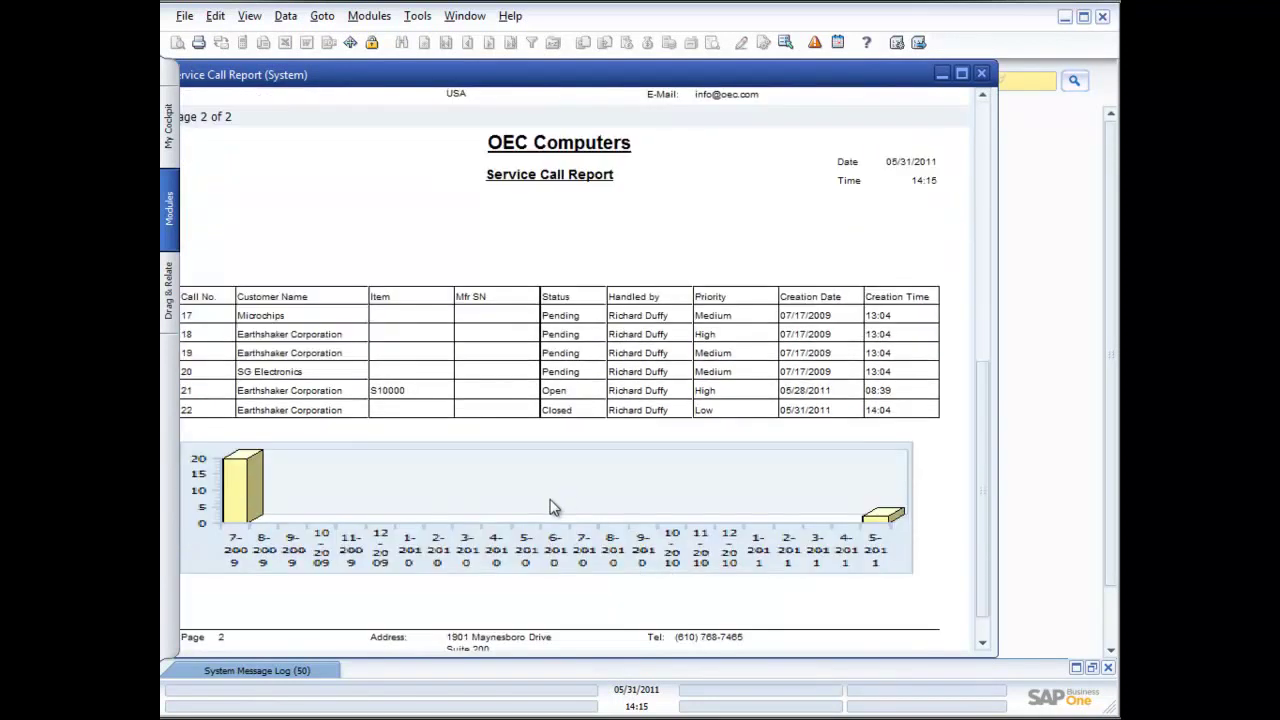
pyautogui.click(983, 75)
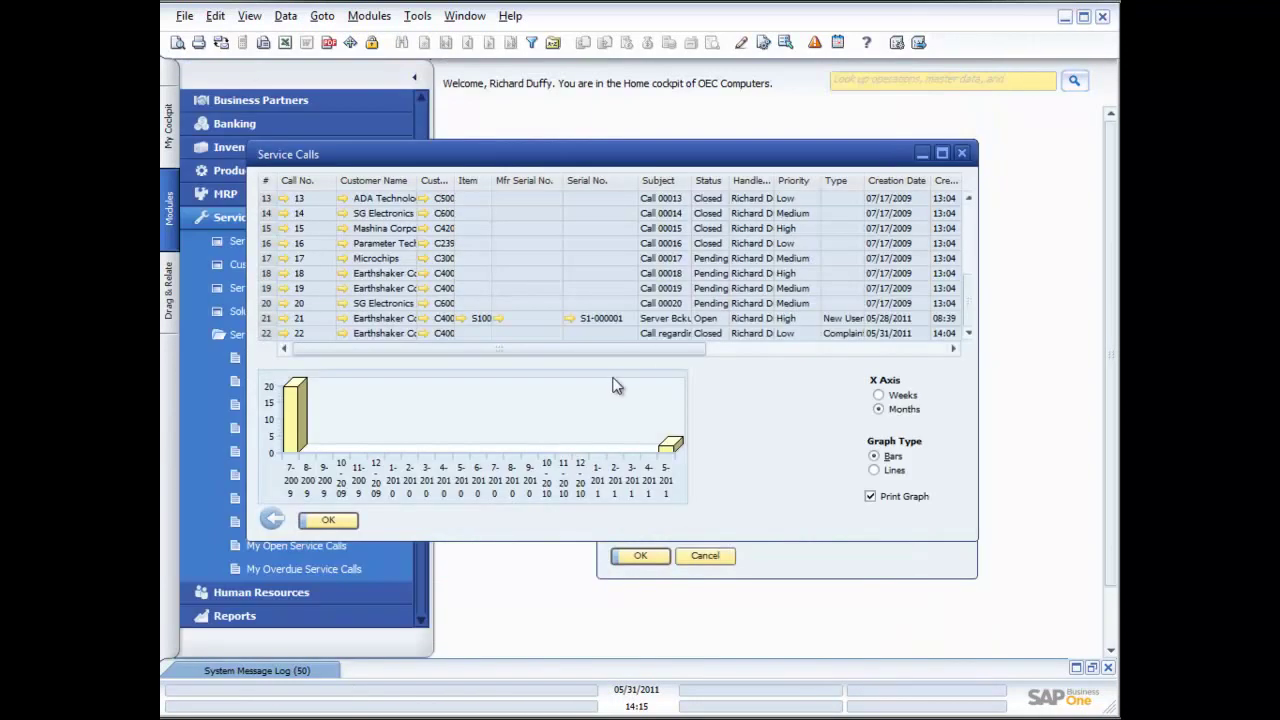
pyautogui.click(960, 153)
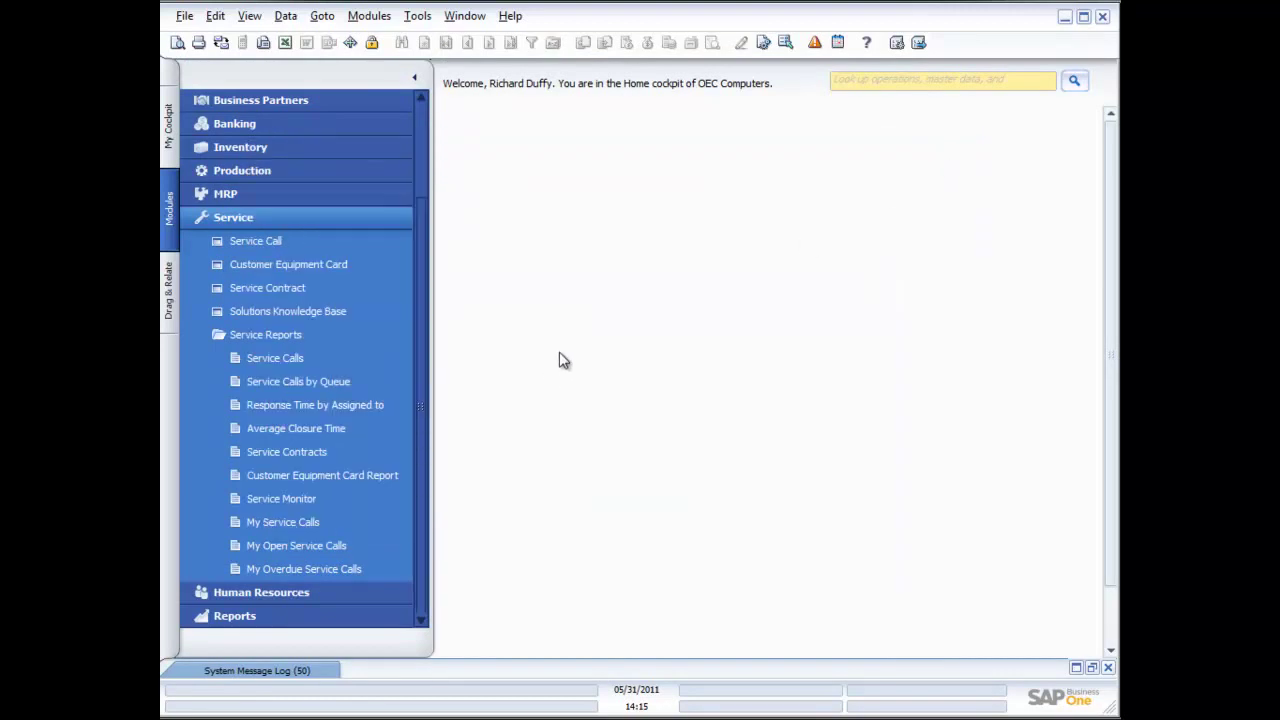
# - Open the Service Monitor and set its refresh interval to 30 minutes
pyautogui.click(281, 498)
pyautogui.moveTo(846, 246); pyautogui.dragTo(625, 160)
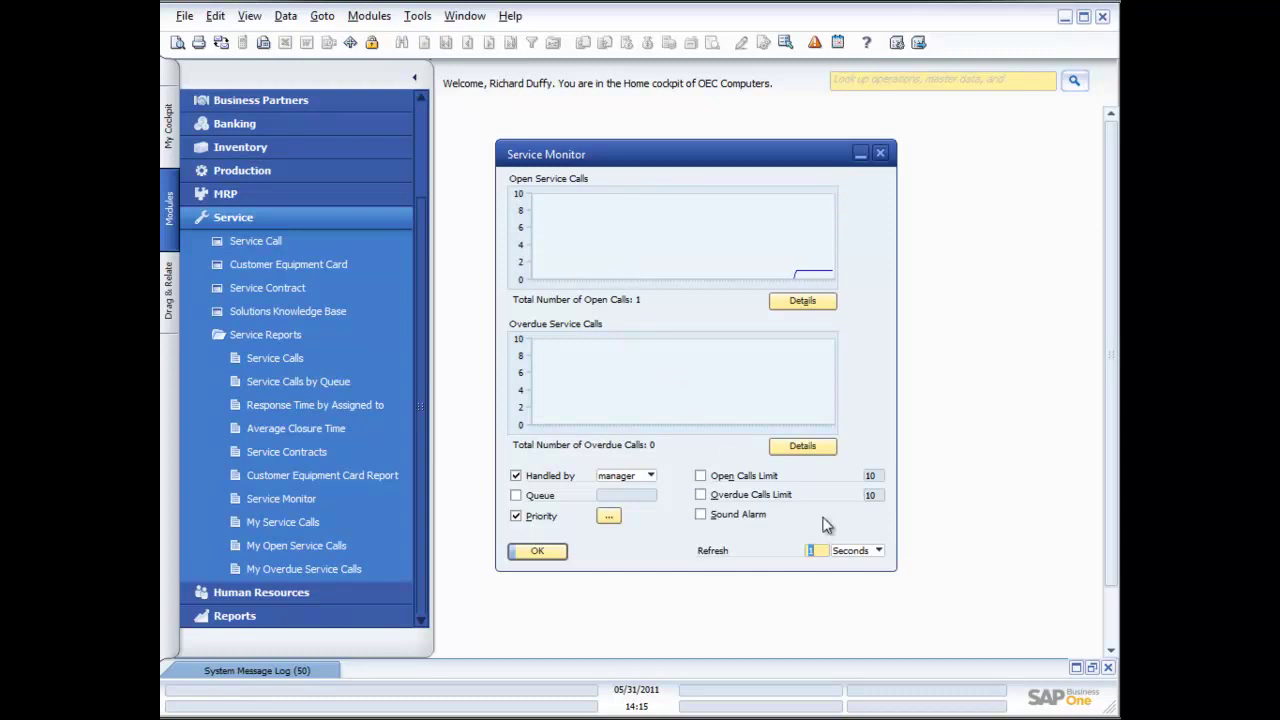
pyautogui.click(878, 551)
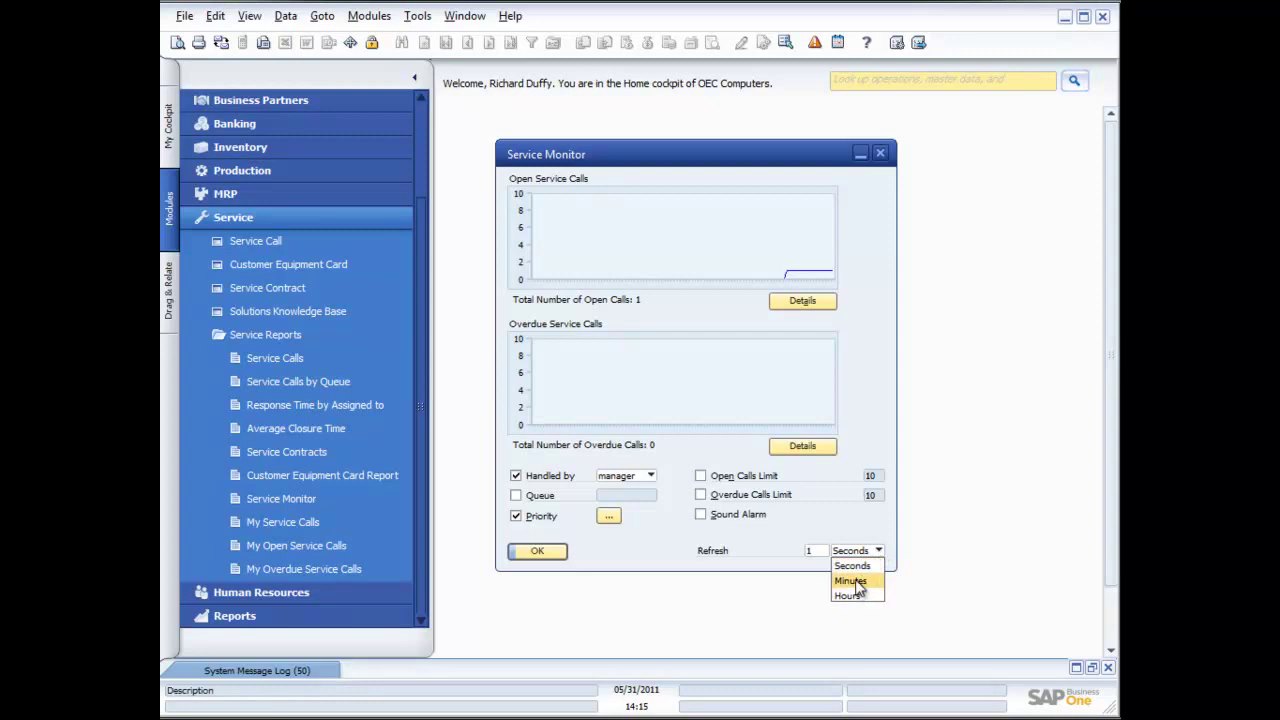
pyautogui.click(850, 581)
pyautogui.doubleClick(816, 551)
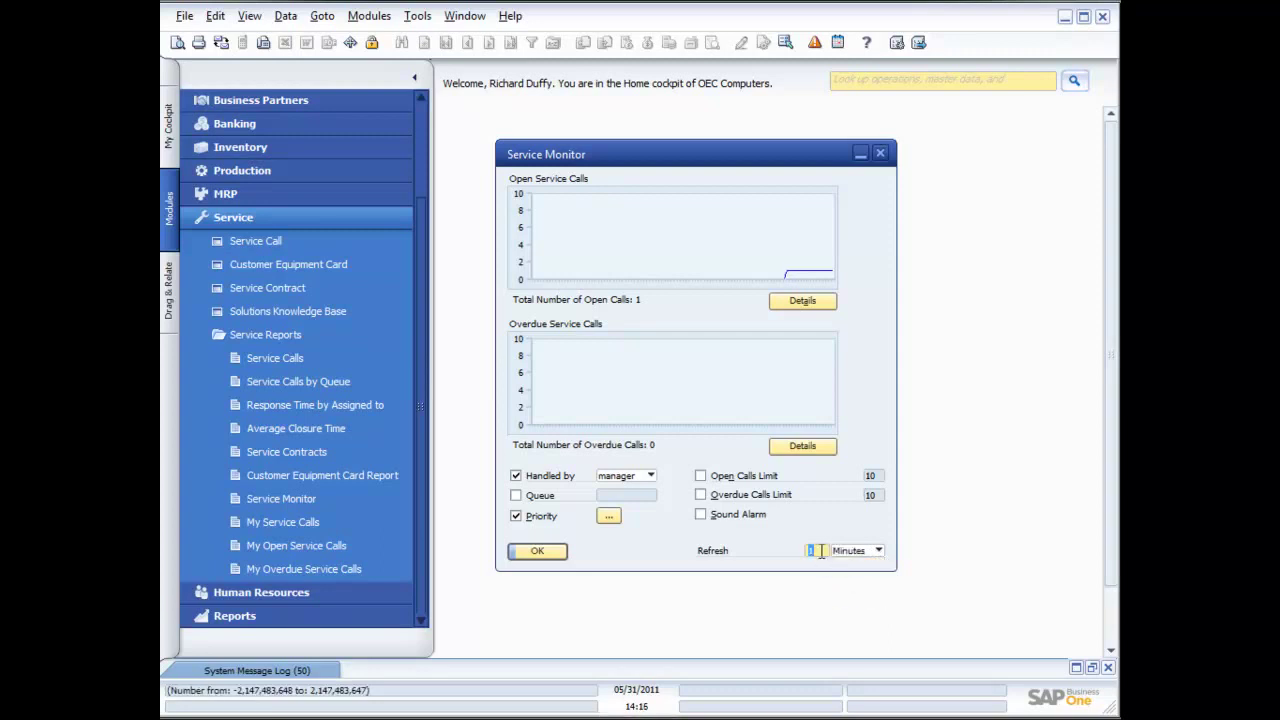
pyautogui.write('30')
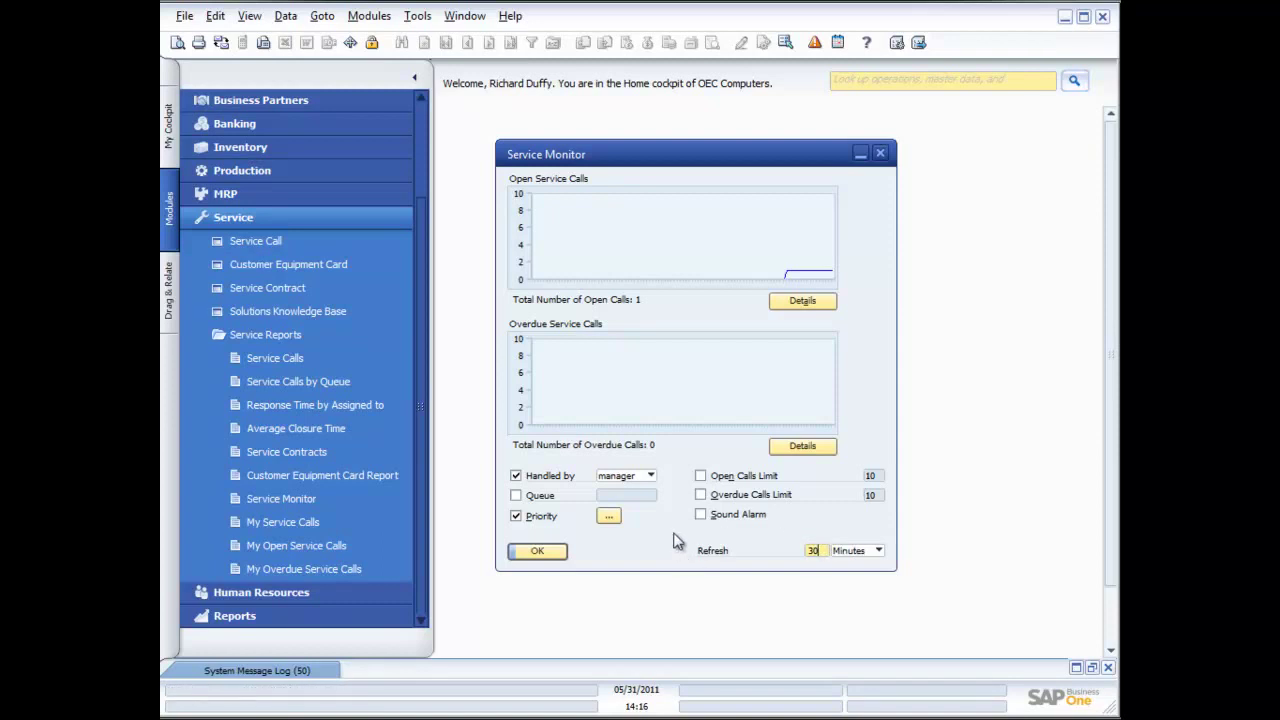
# - Remove the Handled by filter from the Service Monitor and restrict the monitored priorities to High
pyautogui.click(652, 481)
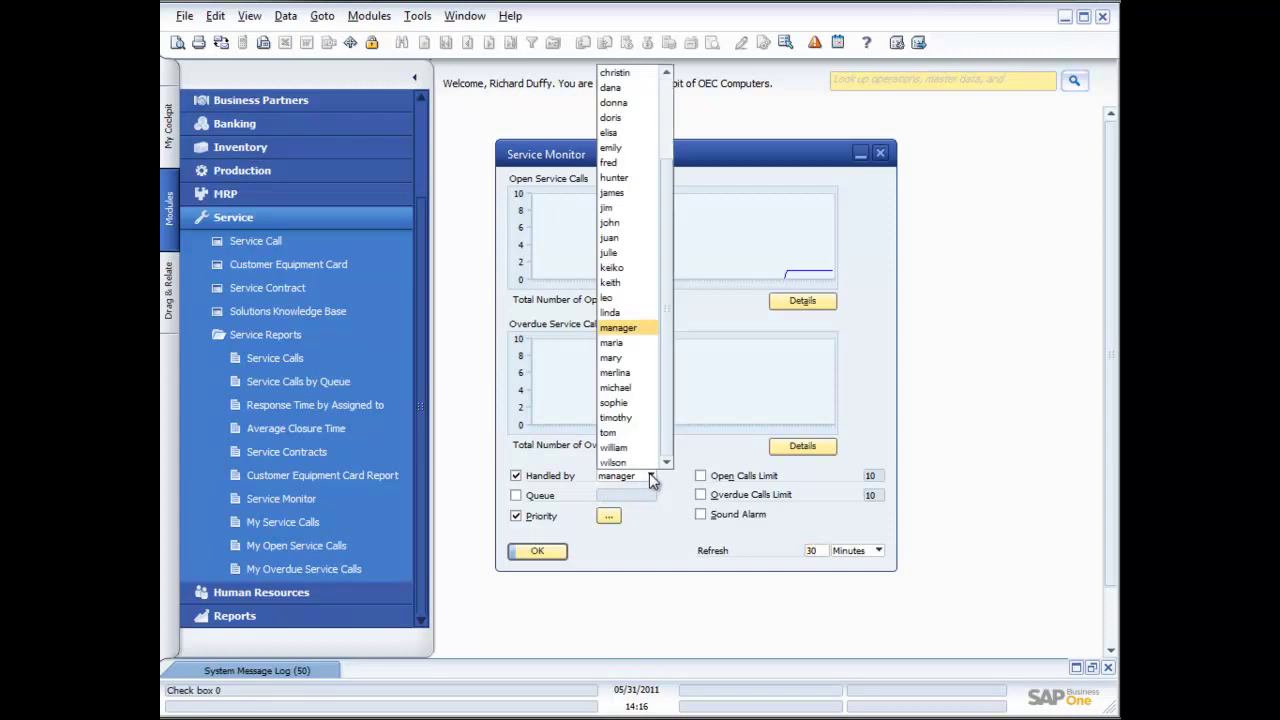
pyautogui.click(530, 479)
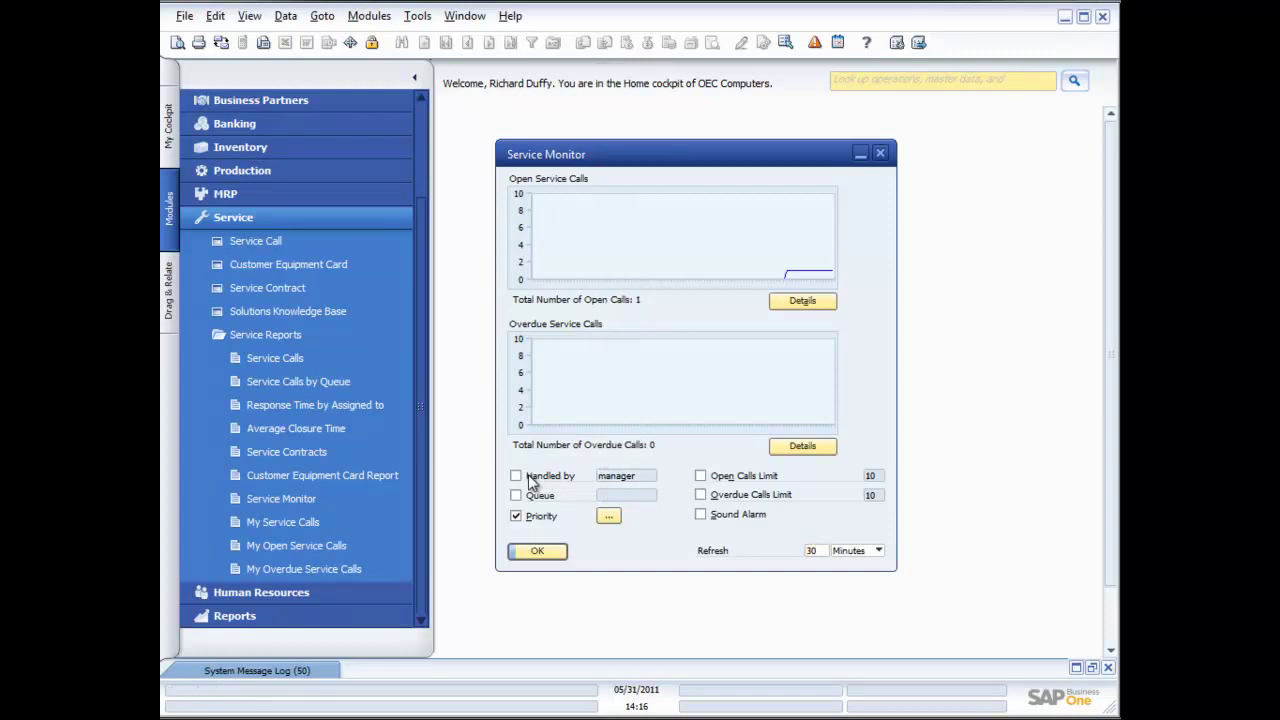
pyautogui.click(608, 516)
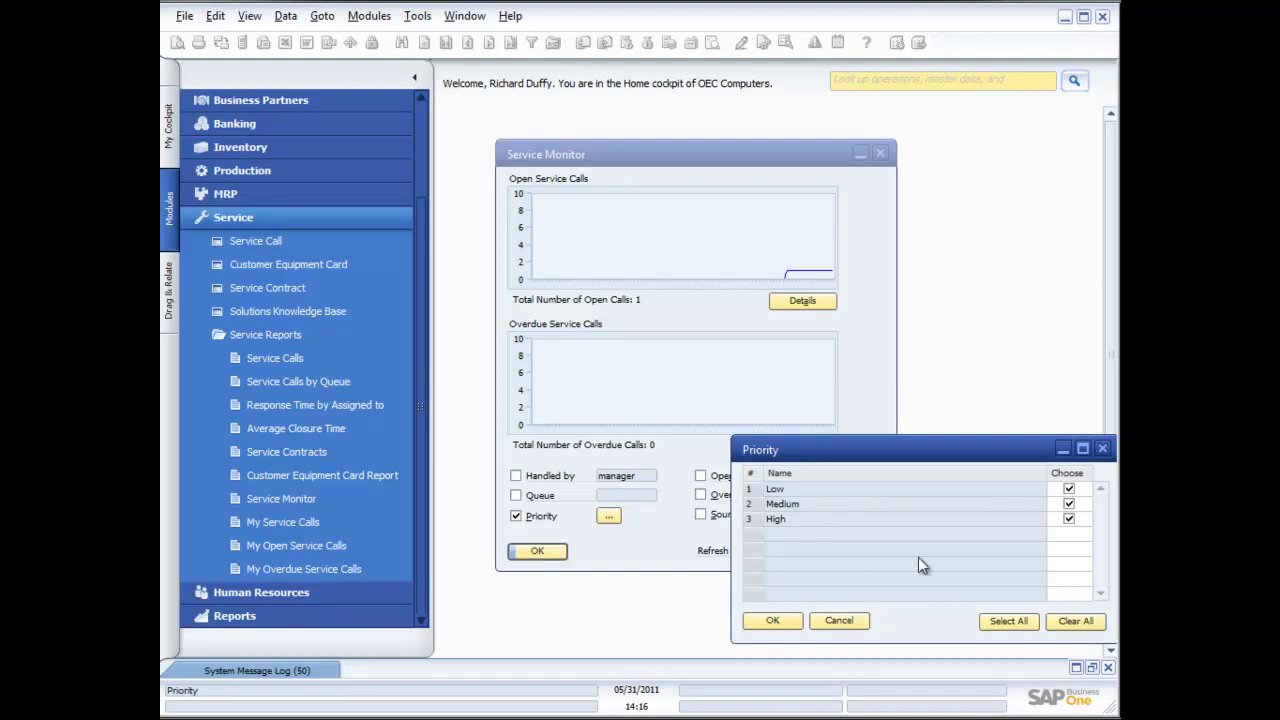
pyautogui.click(1070, 489)
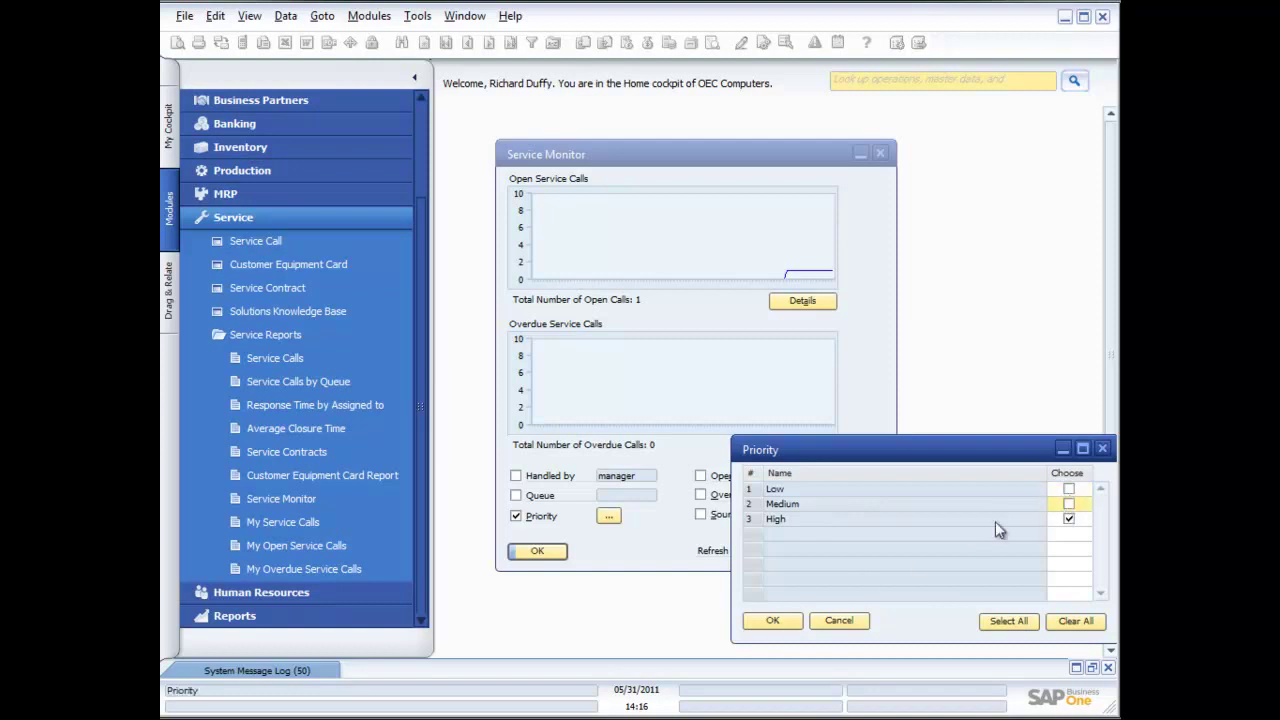
pyautogui.click(775, 621)
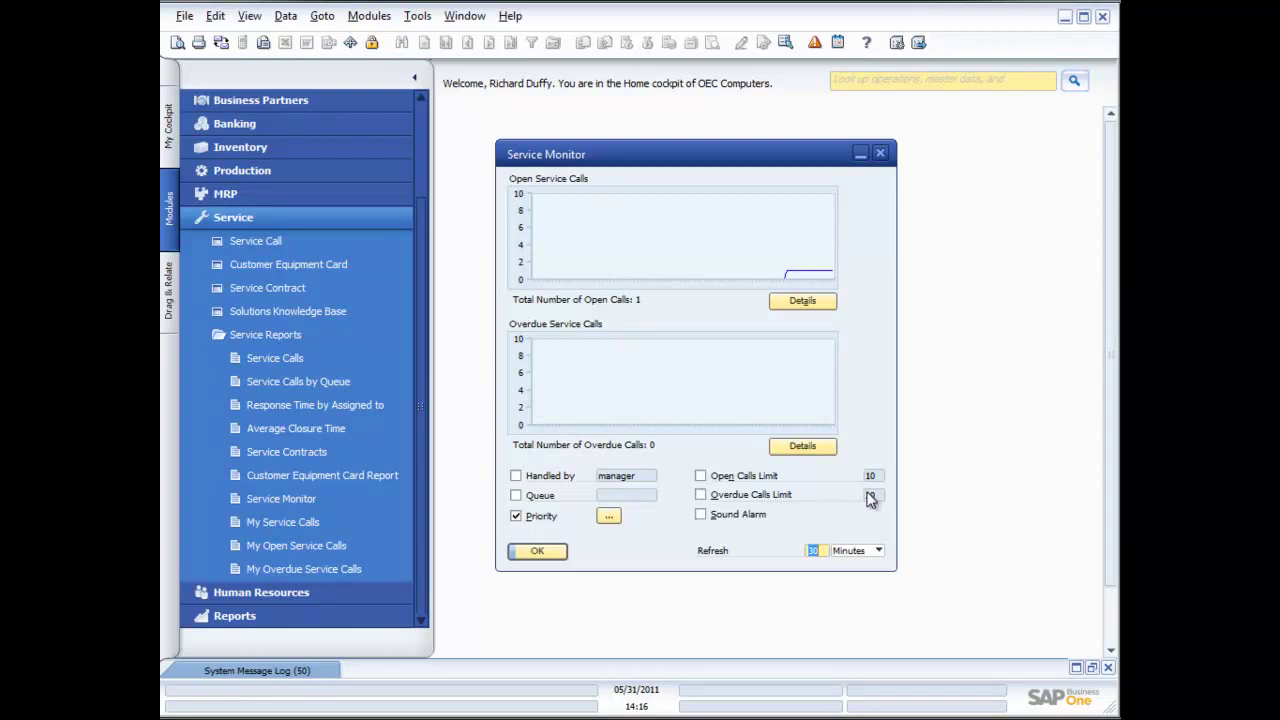
# - Turn on the sound alarm and include the Low and Medium priorities in the monitoring again
pyautogui.click(701, 516)
pyautogui.click(608, 515)
pyautogui.click(1068, 488)
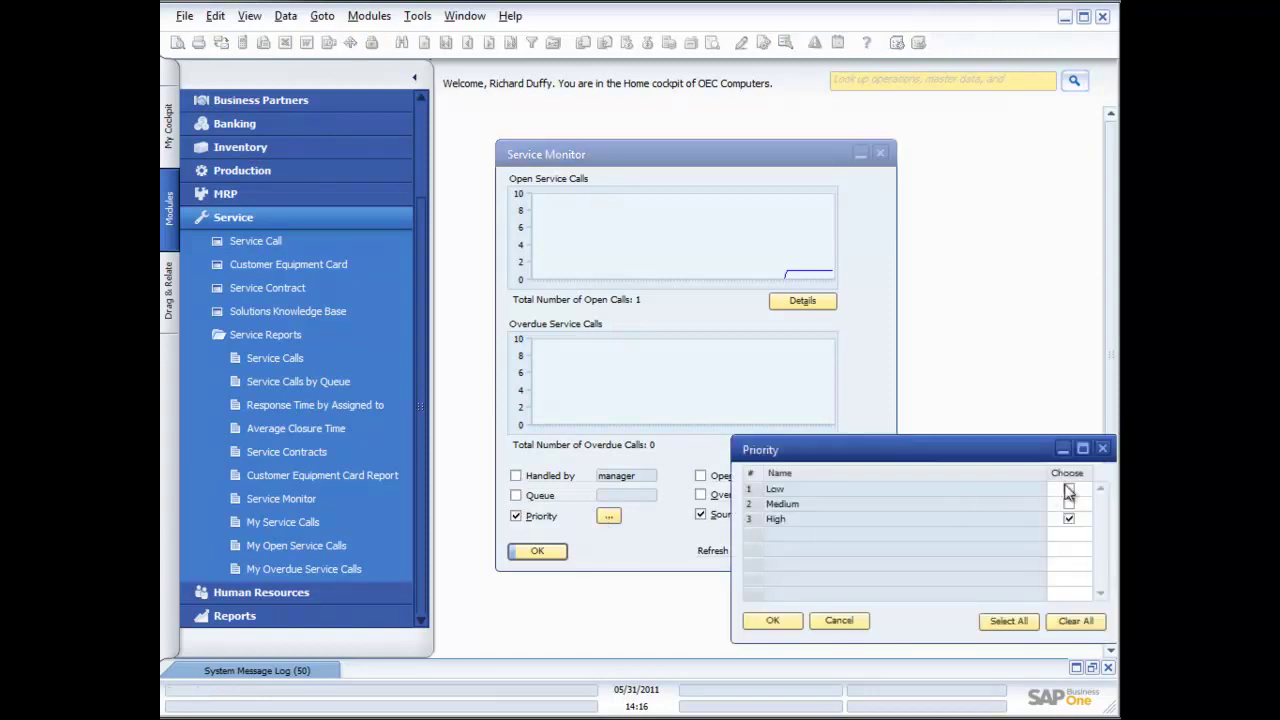
pyautogui.click(1068, 503)
pyautogui.click(772, 621)
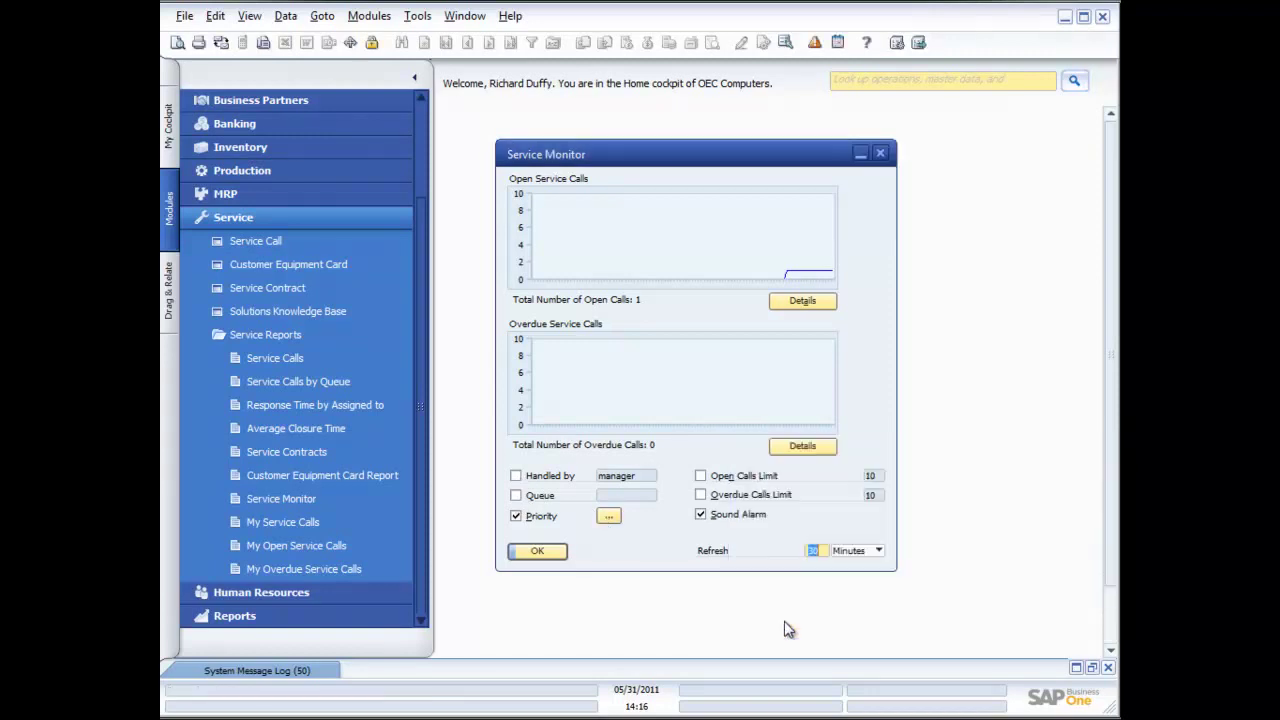
# - Enable an open calls limit of 1, set the refresh interval to 1 second, and close the Service Monitor
pyautogui.click(701, 476)
pyautogui.click(874, 476)
pyautogui.write('1')
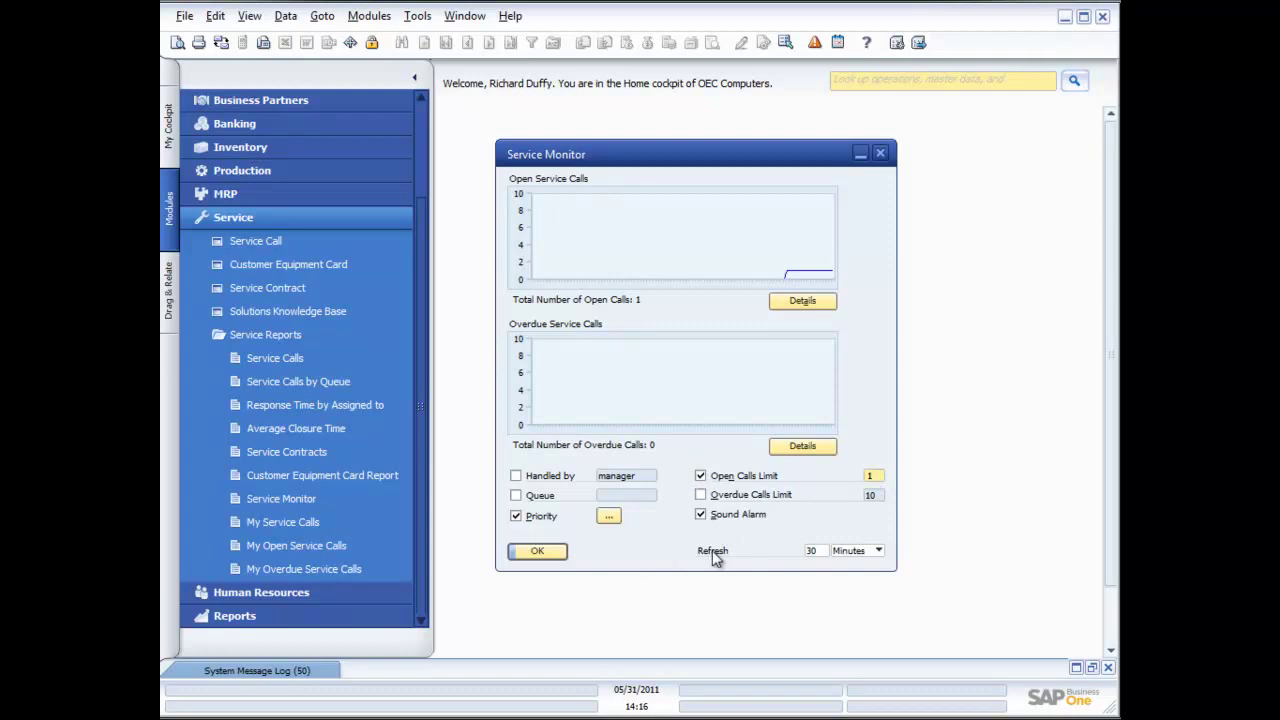
pyautogui.click(878, 551)
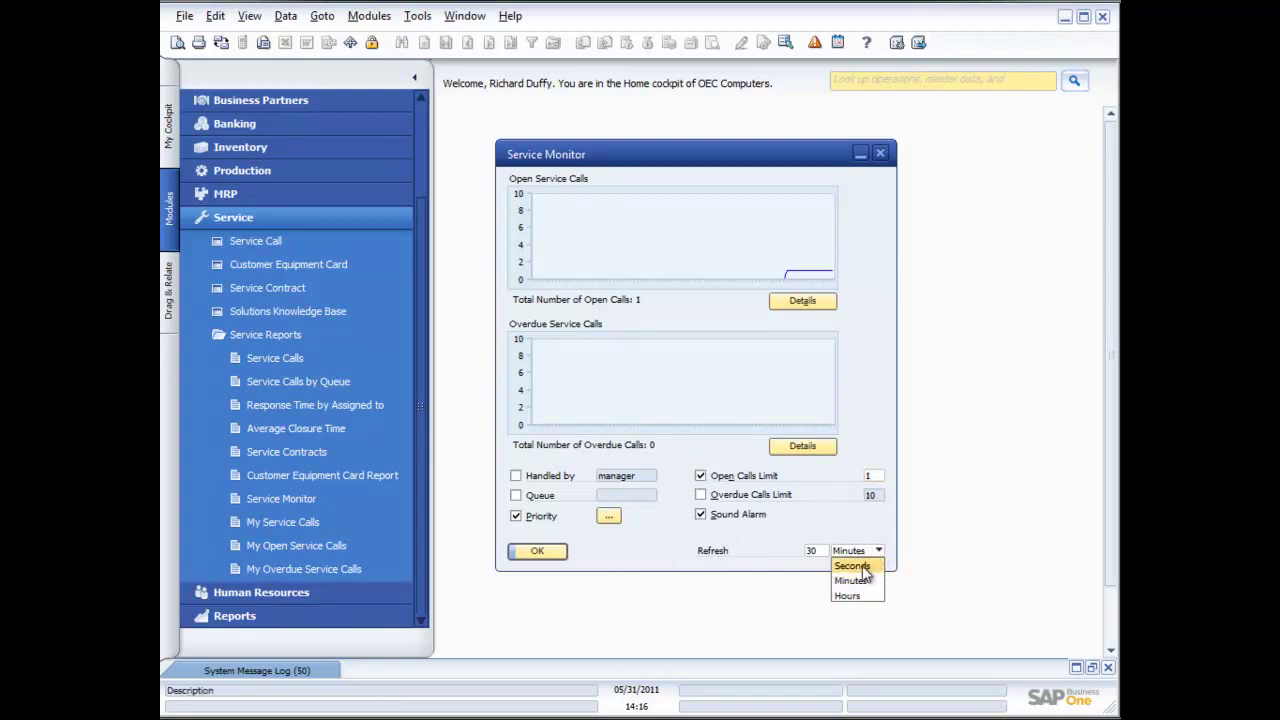
pyautogui.click(852, 566)
pyautogui.click(814, 551)
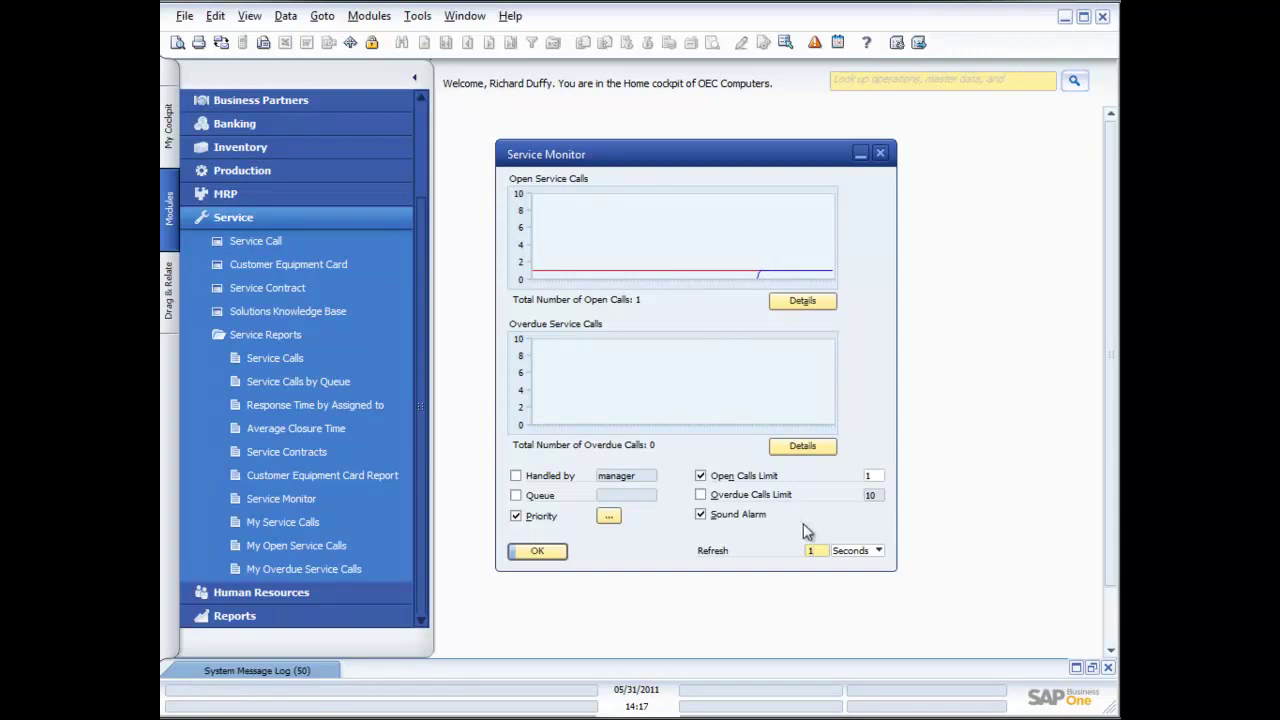
pyautogui.click(537, 552)
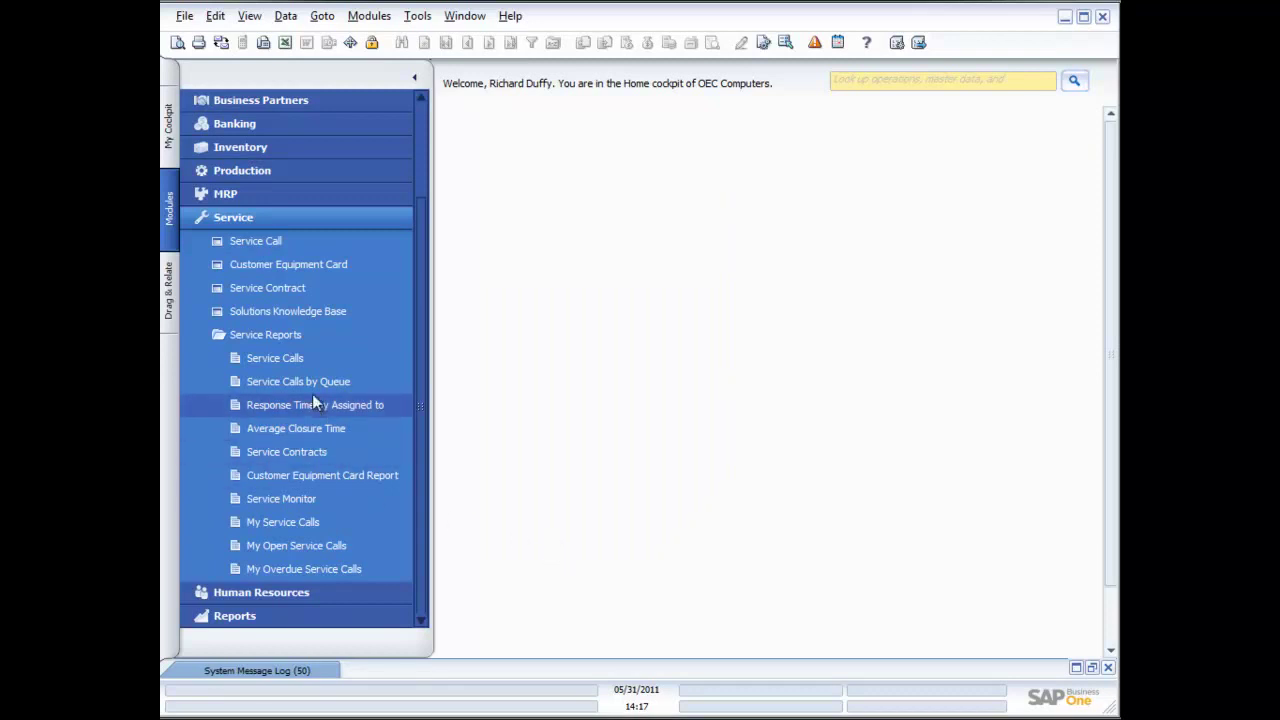
# - Reopen the Service Monitor to examine its open calls graph against the limit, and close it
pyautogui.click(285, 503)
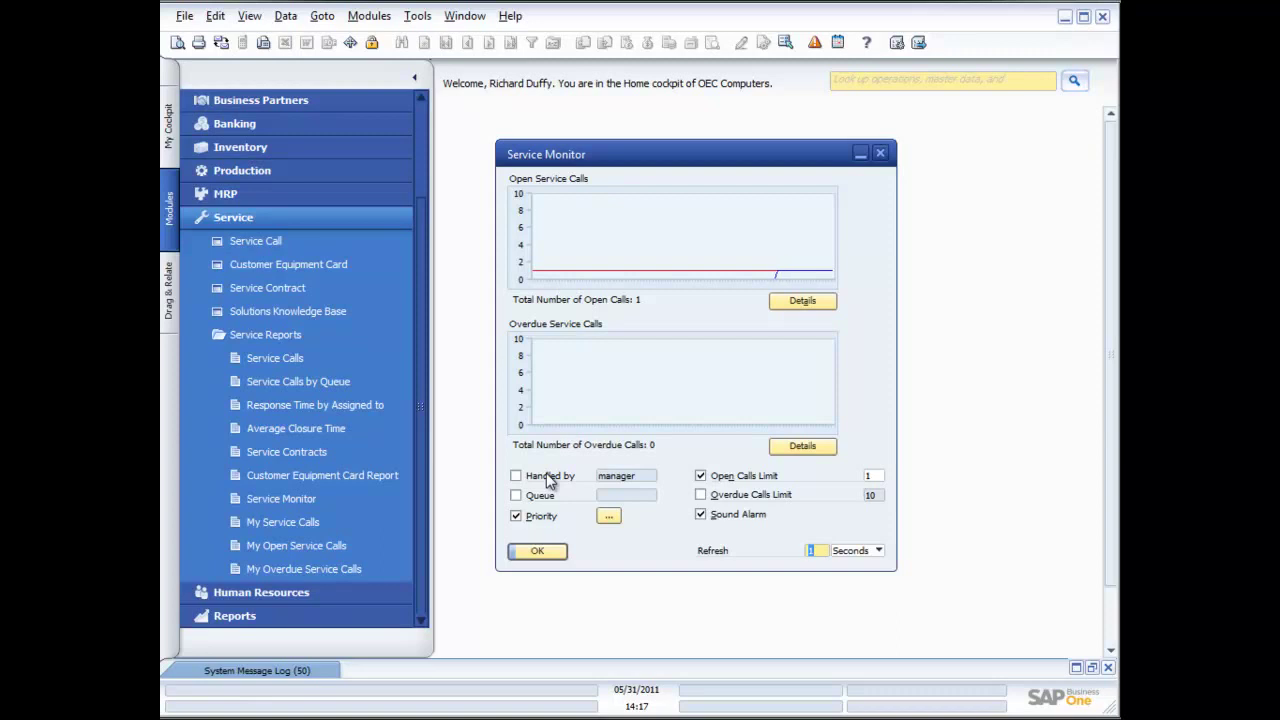
pyautogui.click(539, 553)
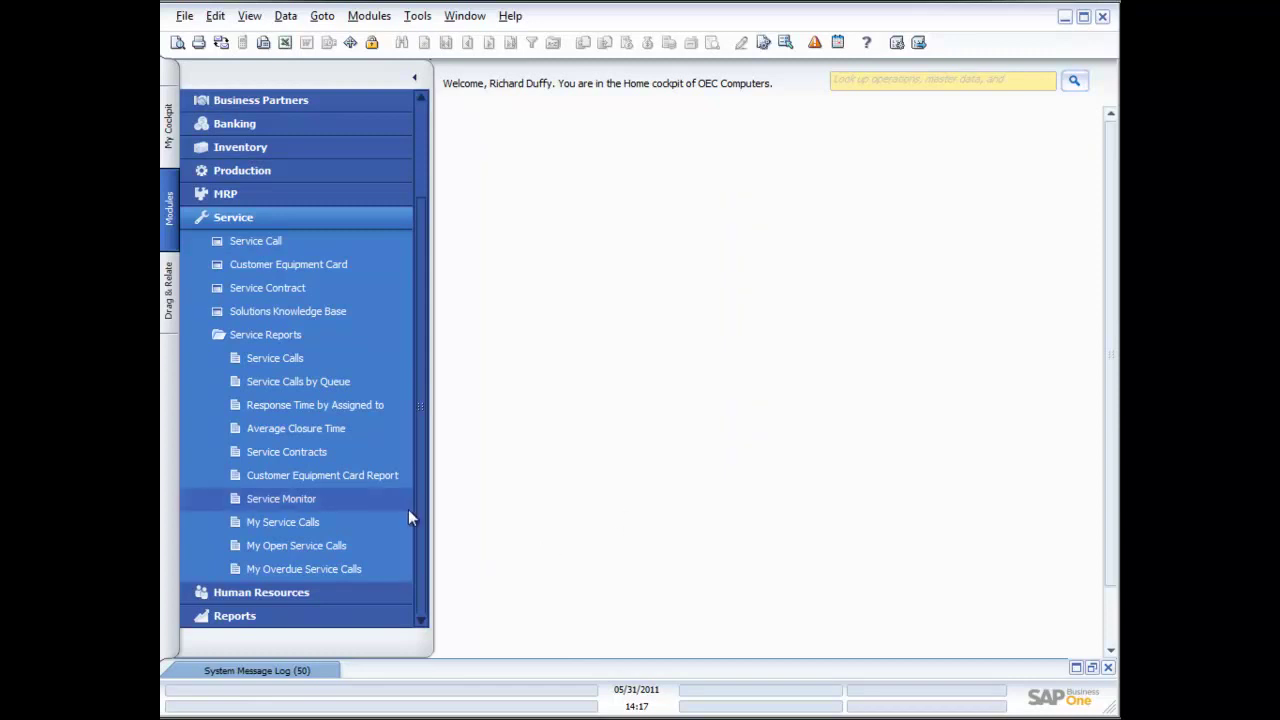
# - View and close the My Service Calls and My Open Service Calls lists, and request My Overdue Service Calls
pyautogui.click(291, 524)
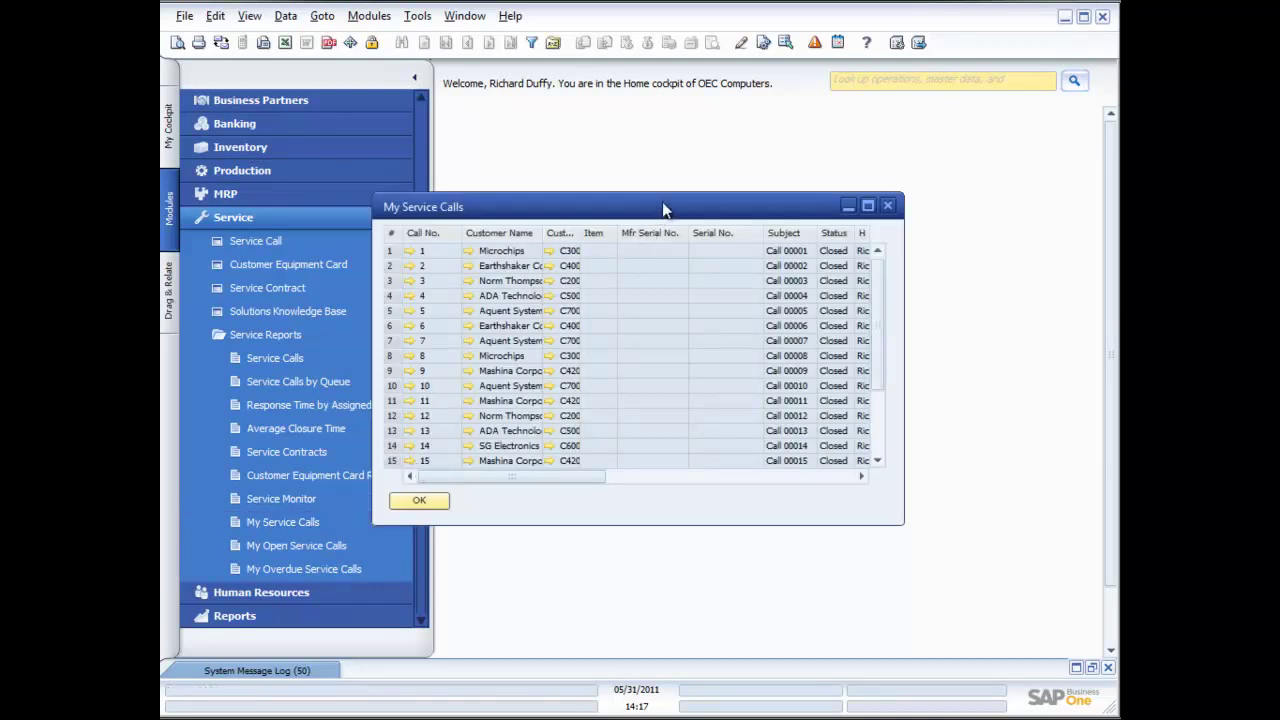
pyautogui.moveTo(666, 208); pyautogui.dragTo(805, 196)
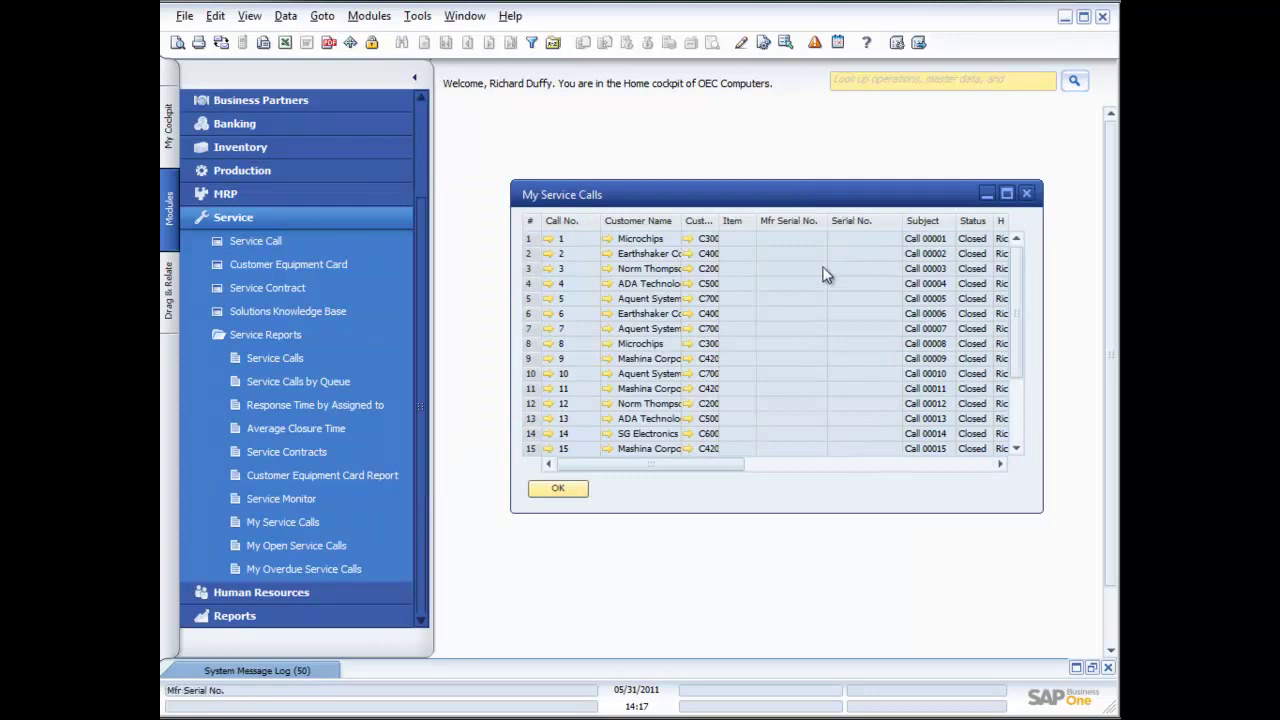
pyautogui.click(1026, 193)
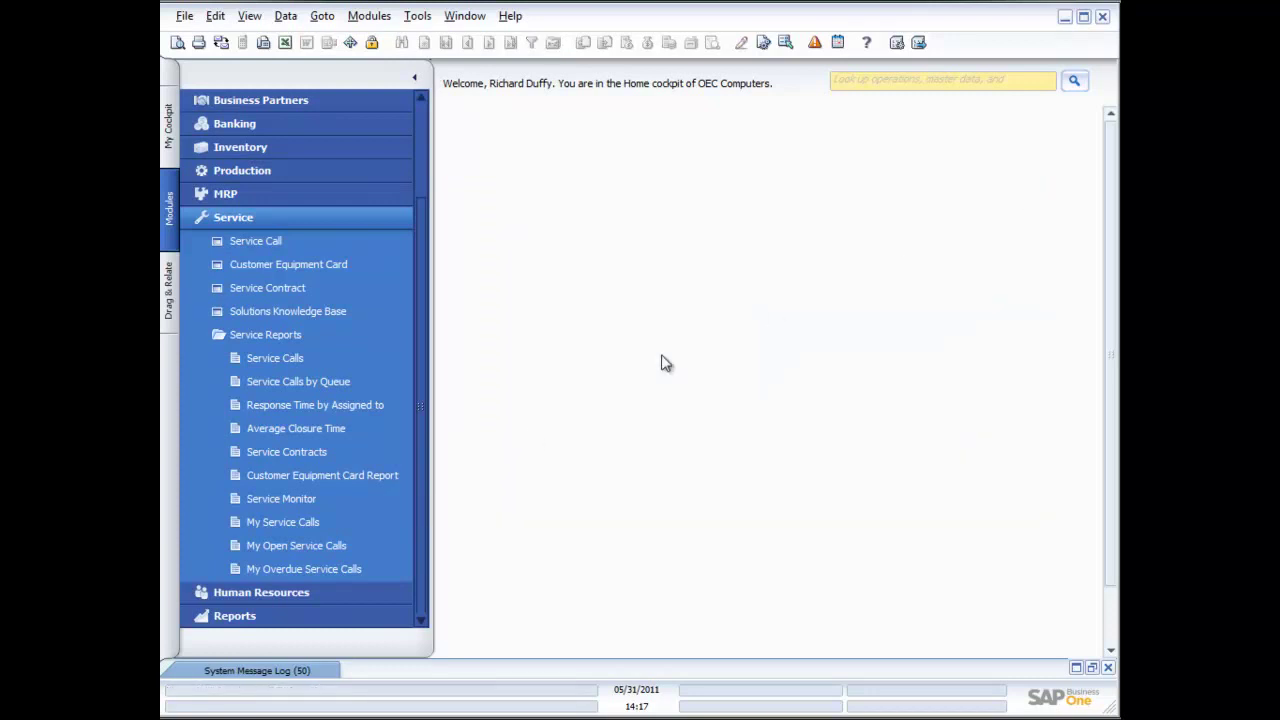
pyautogui.click(306, 548)
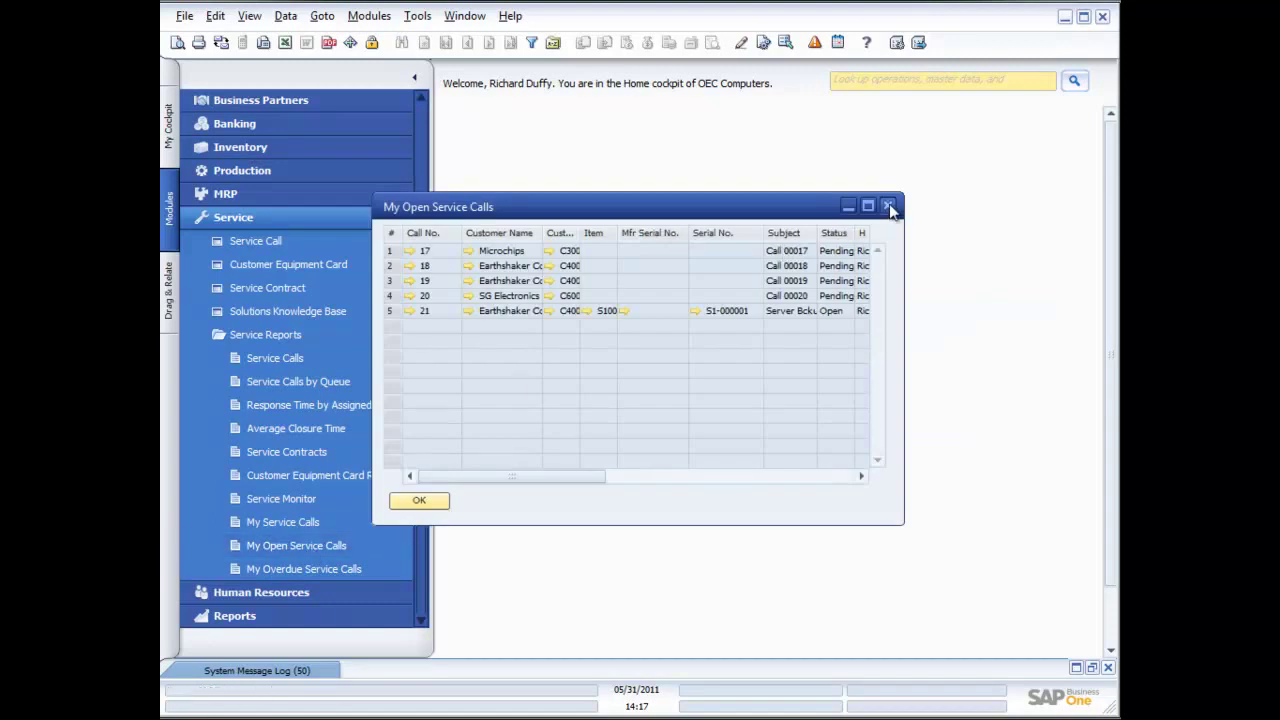
pyautogui.click(889, 207)
pyautogui.click(345, 567)
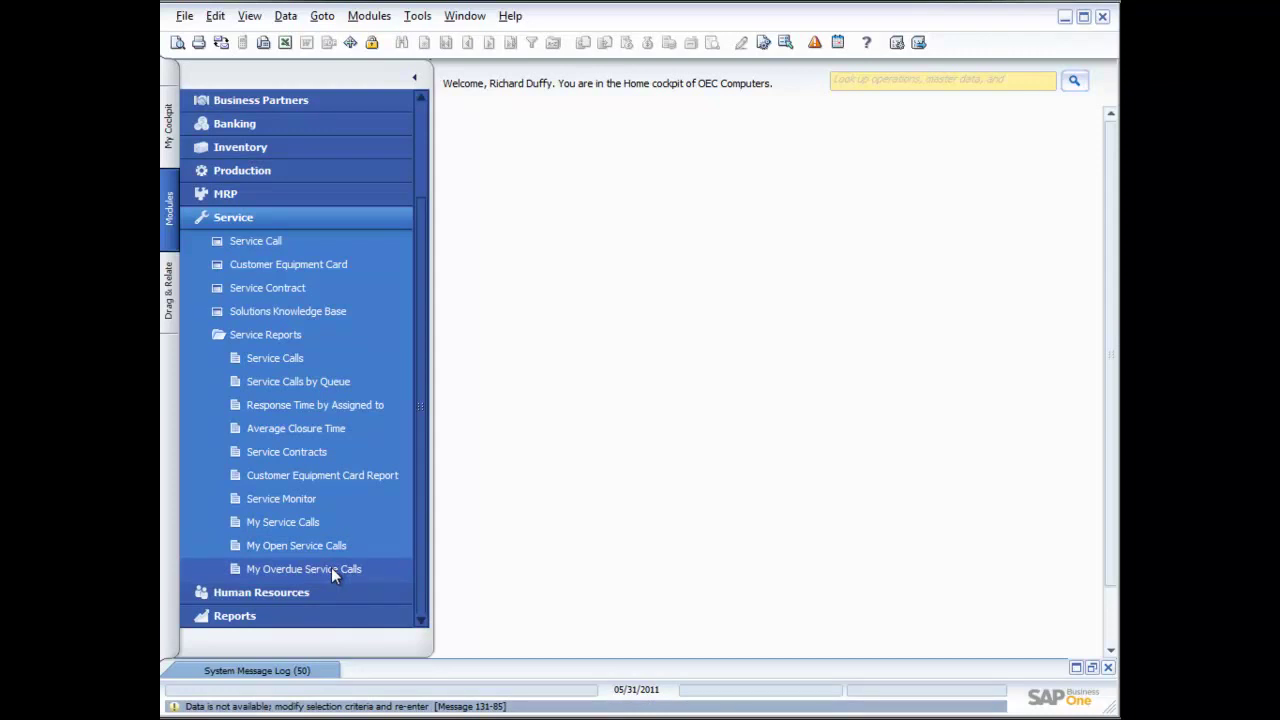
# - Run the Average Closure Time report without any selection criteria and enlarge its window
pyautogui.click(306, 428)
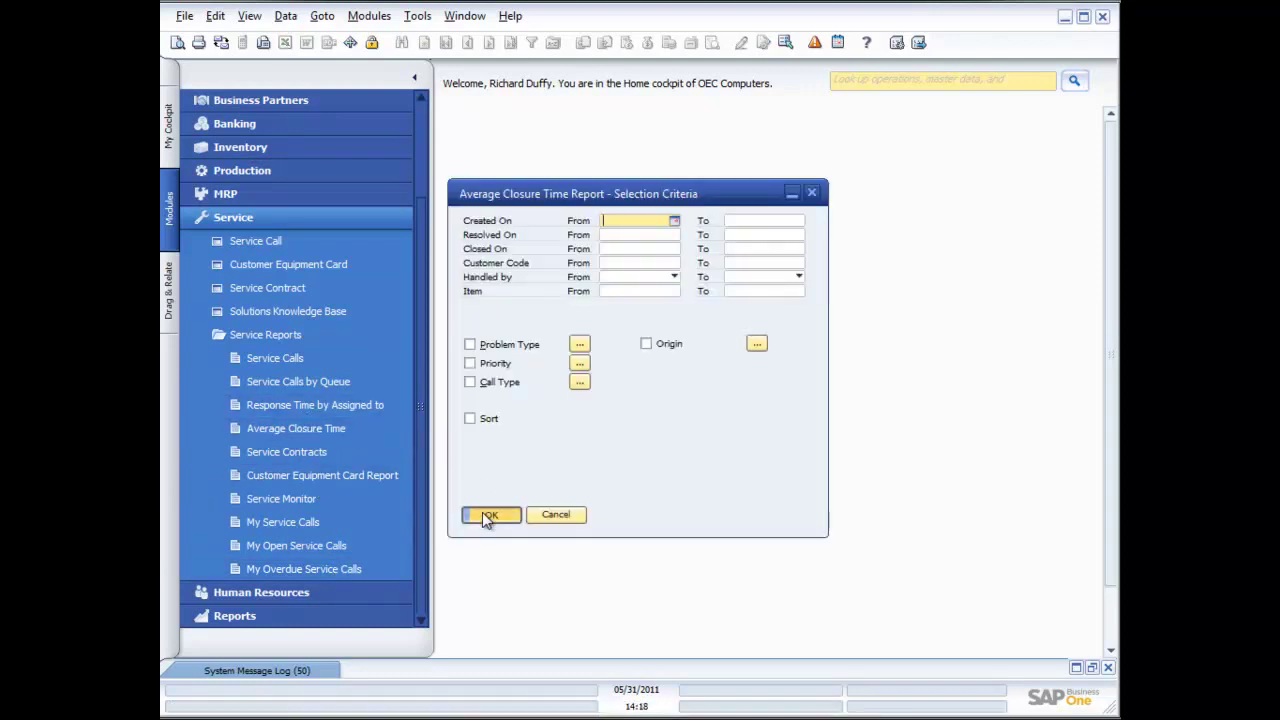
pyautogui.click(487, 516)
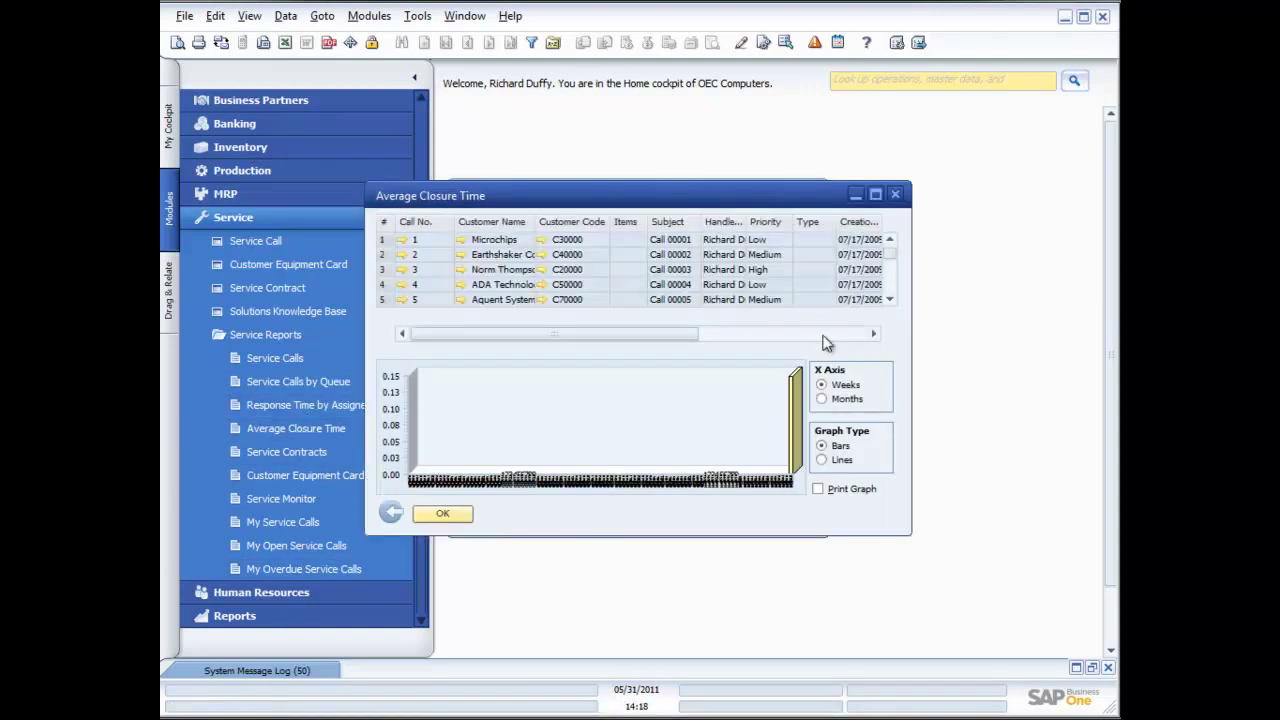
pyautogui.moveTo(903, 527); pyautogui.dragTo(1058, 558)
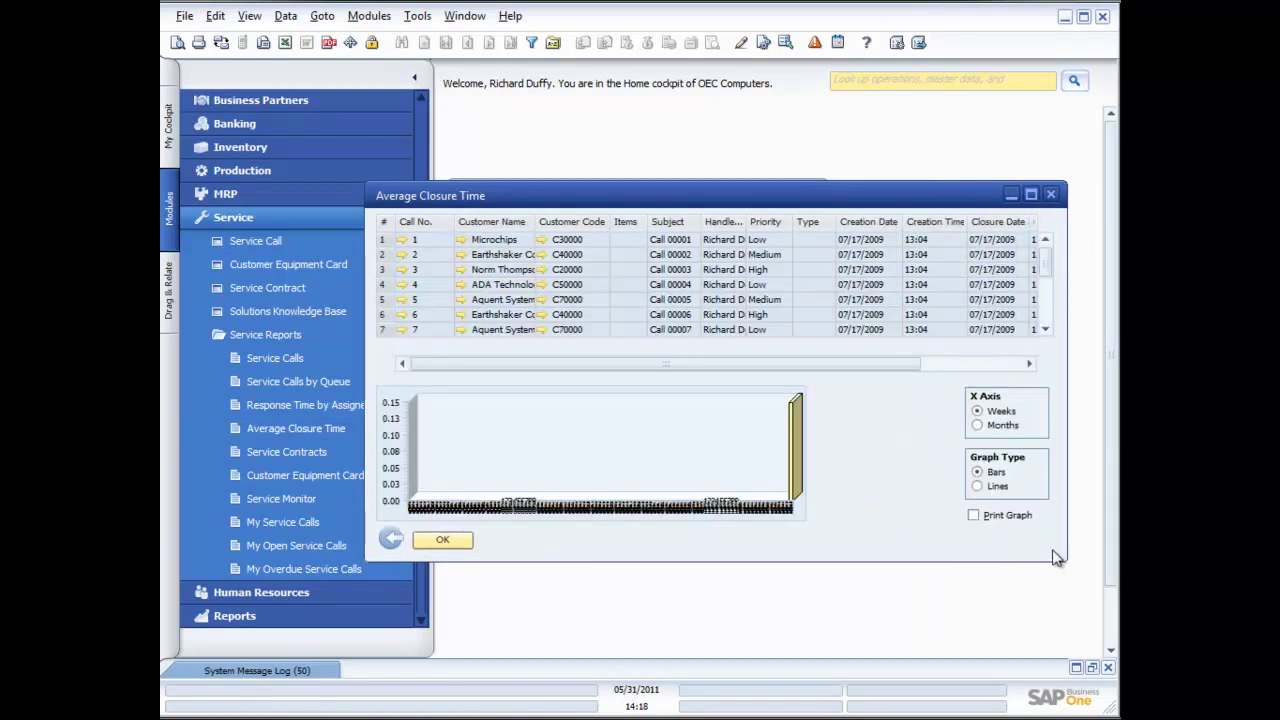
# - Examine the time-for-closure values down to the report's last call, close the report, and collapse the Service Reports folder
pyautogui.hscroll(3, 985, 336)
pyautogui.click(985, 330)
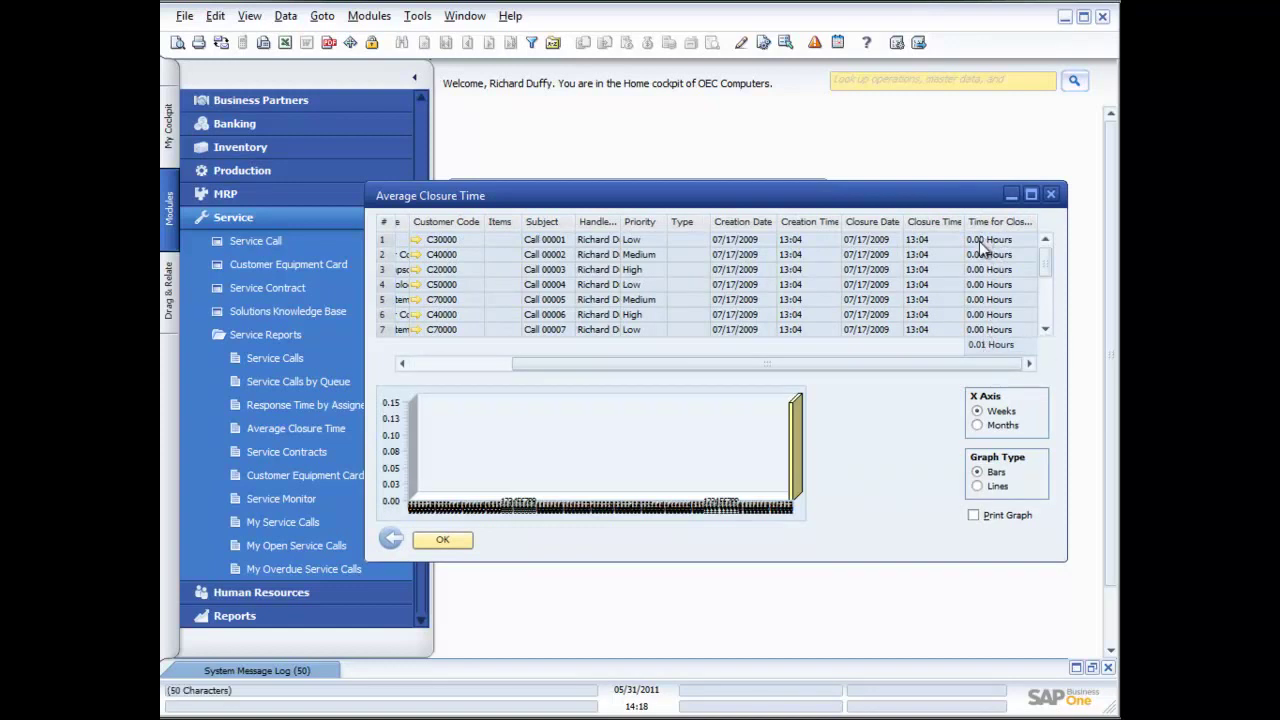
pyautogui.click(1045, 330)
pyautogui.click(1045, 330)
pyautogui.click(1045, 330)
pyautogui.click(1045, 330)
pyautogui.click(1045, 330)
pyautogui.scroll(-3, 1049, 336)
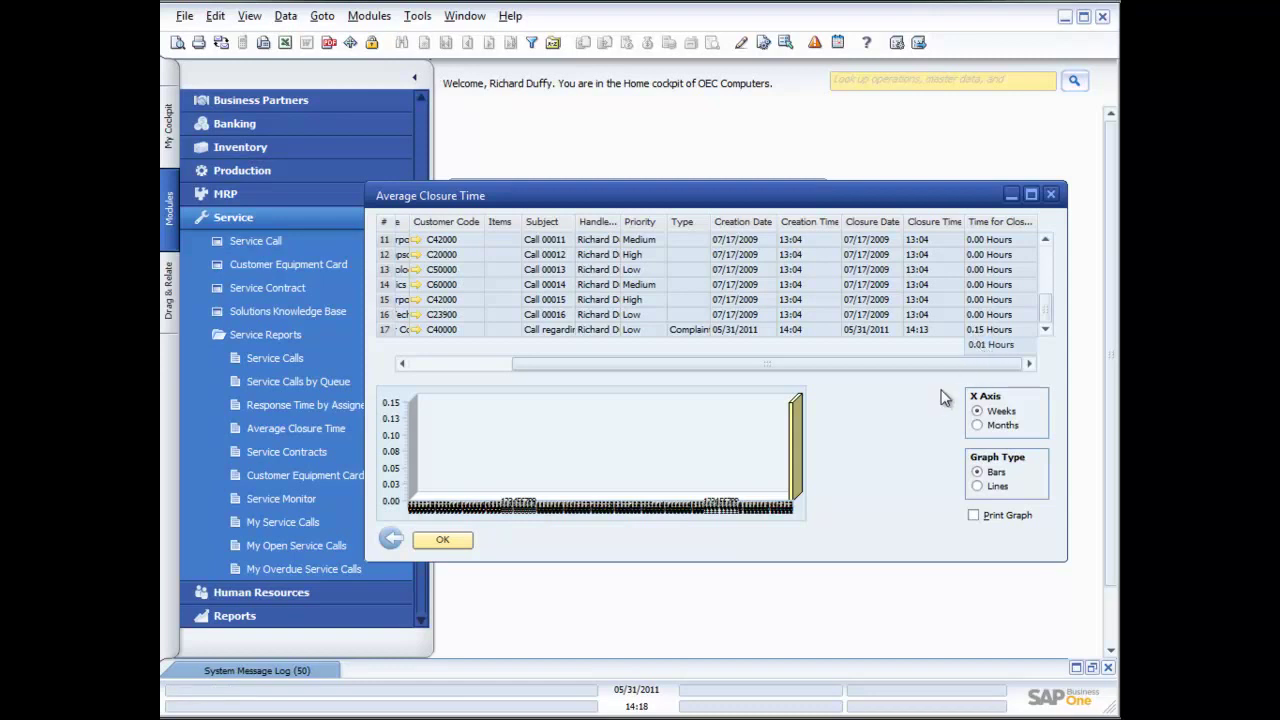
pyautogui.click(451, 540)
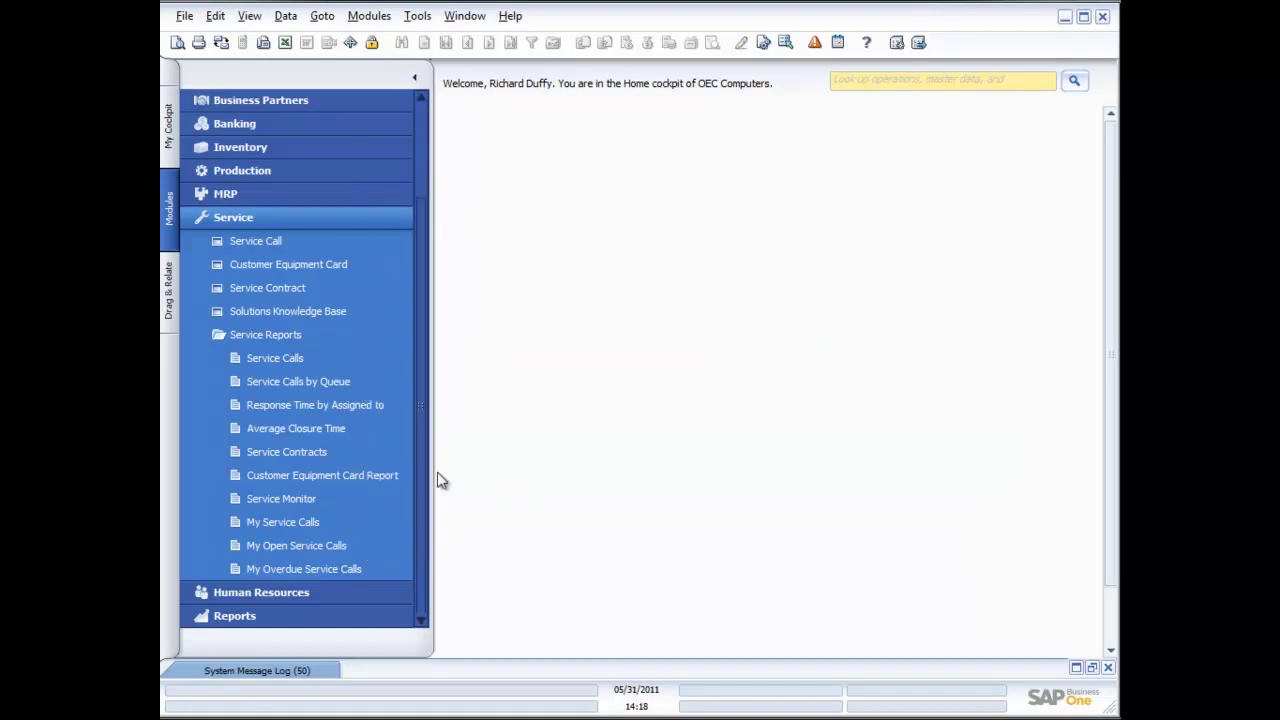
pyautogui.click(259, 336)
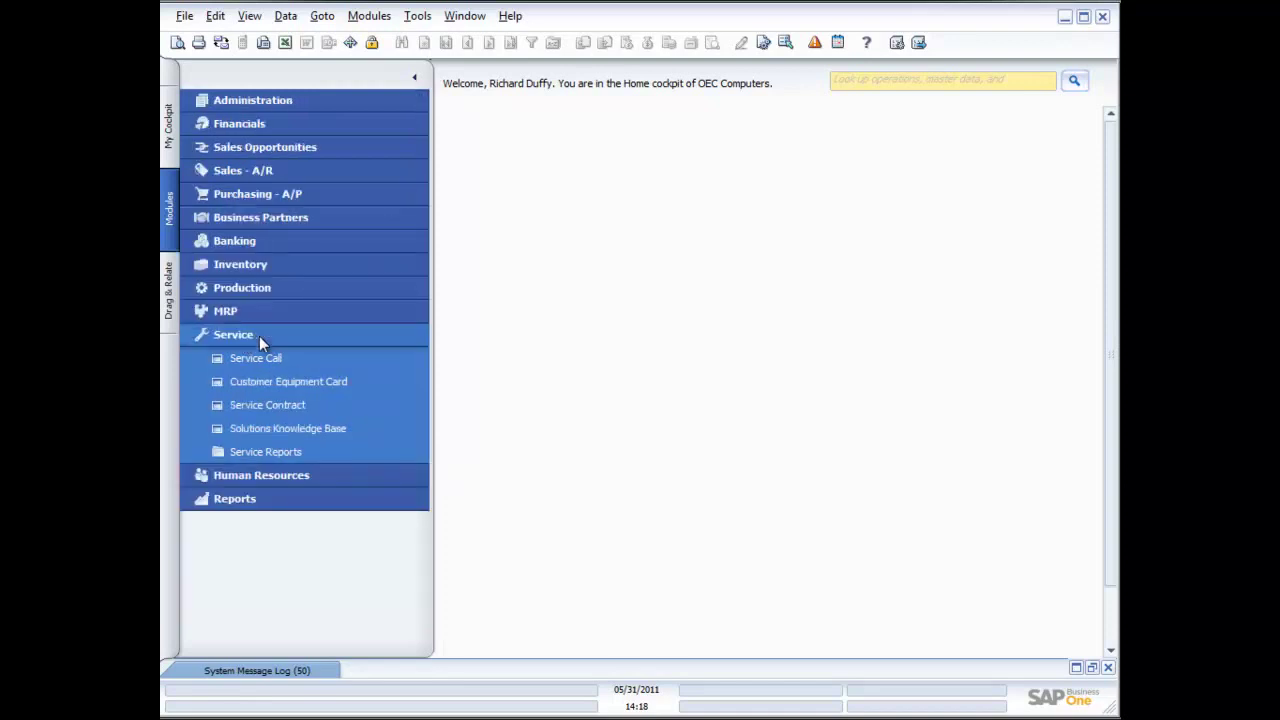